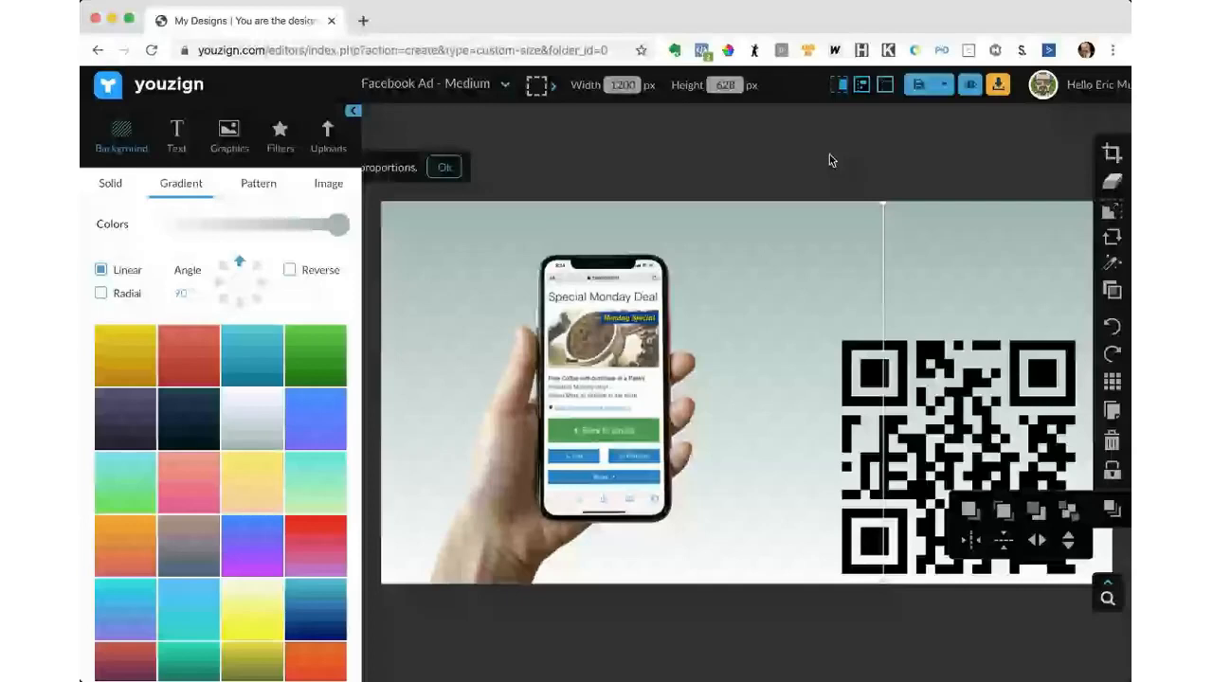
Collapse the design options sidebar and zoom the page out to fit the whole design in view
key("super+Tab")
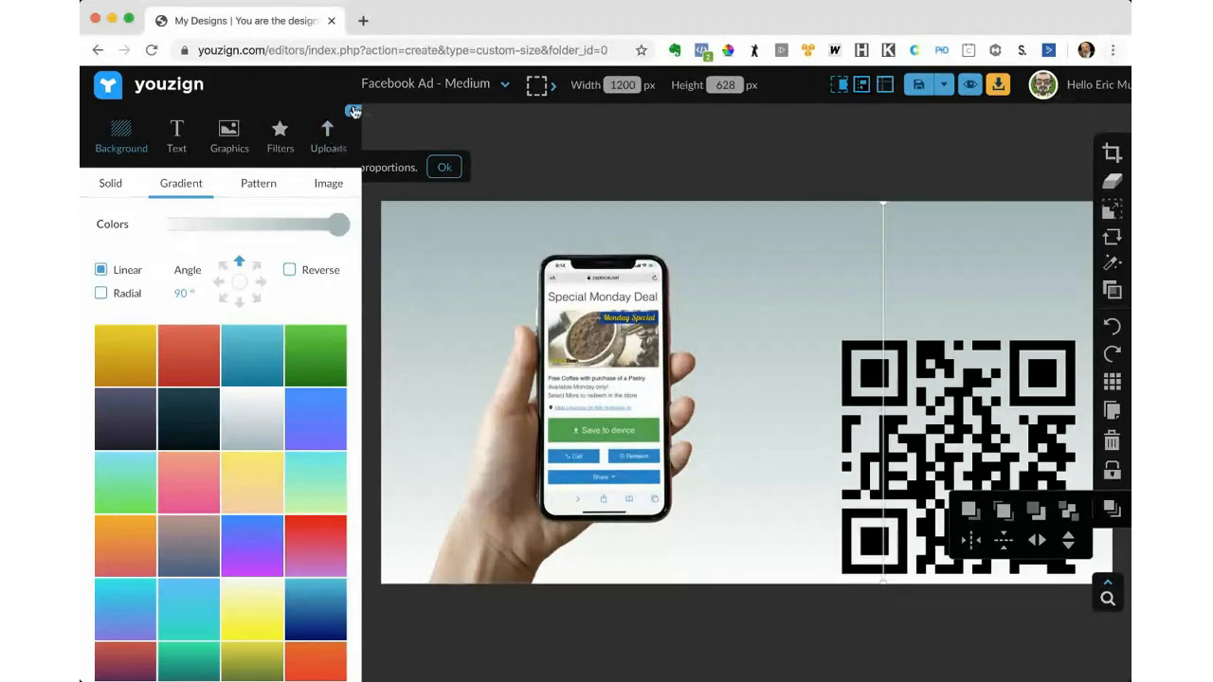
left_click(352, 111)
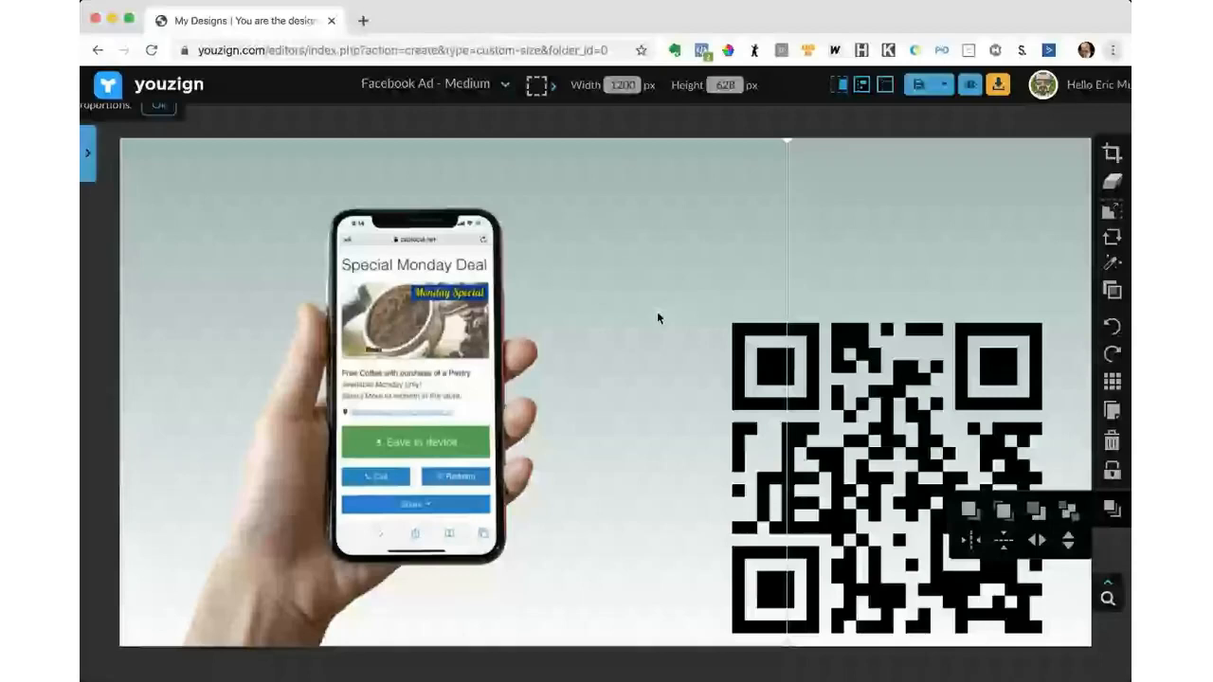
key("super+minus")
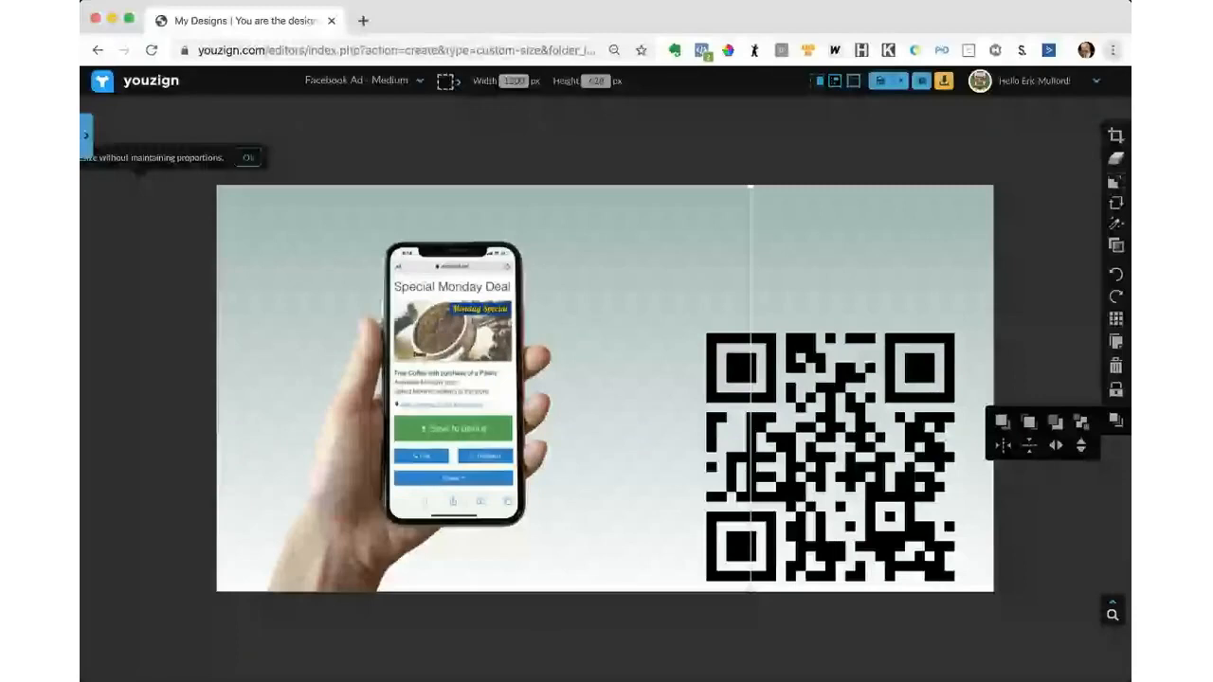
left_click(989, 362)
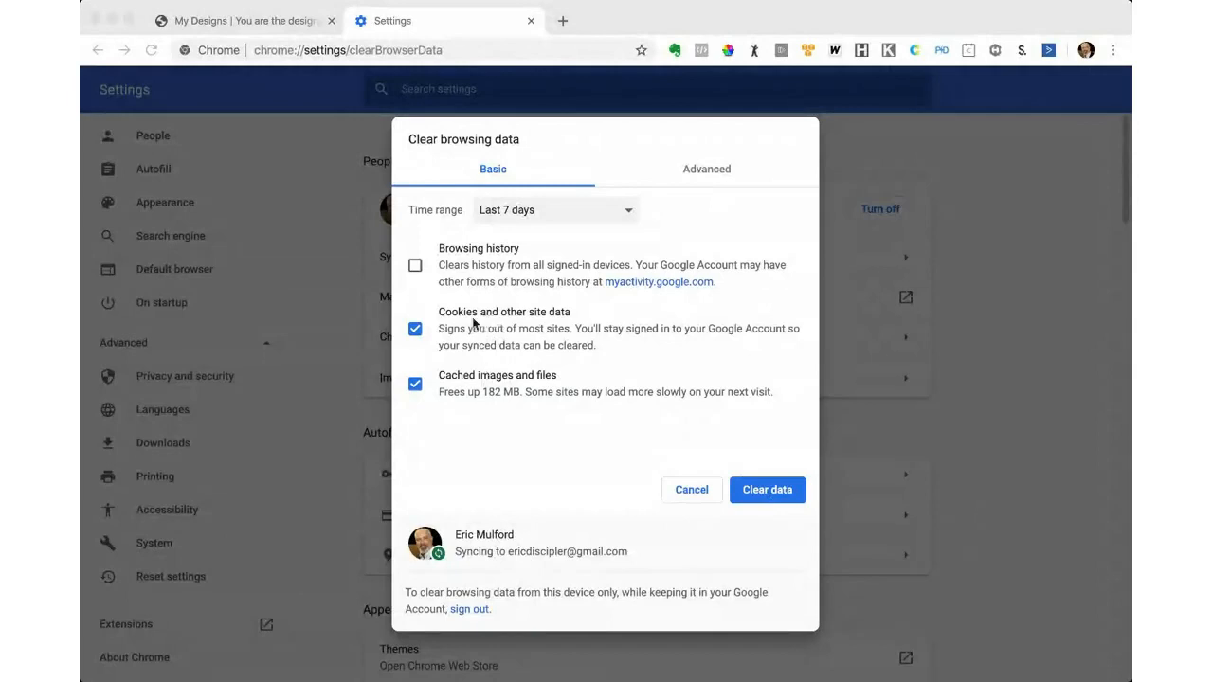
Exclude cookies and other site data from the browsing data to clear, and close the browser settings
left_click(415, 329)
left_click(531, 20)
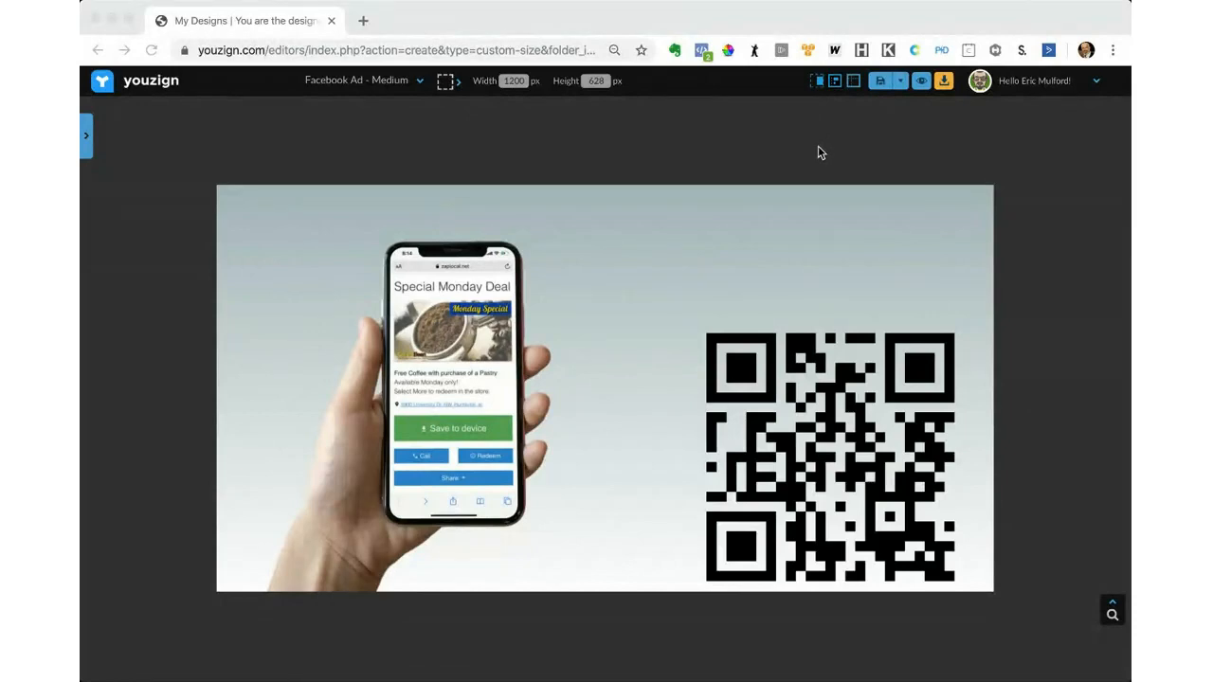
Select the hand-holding-phone cutout and widen the browser window slightly
left_click(820, 151)
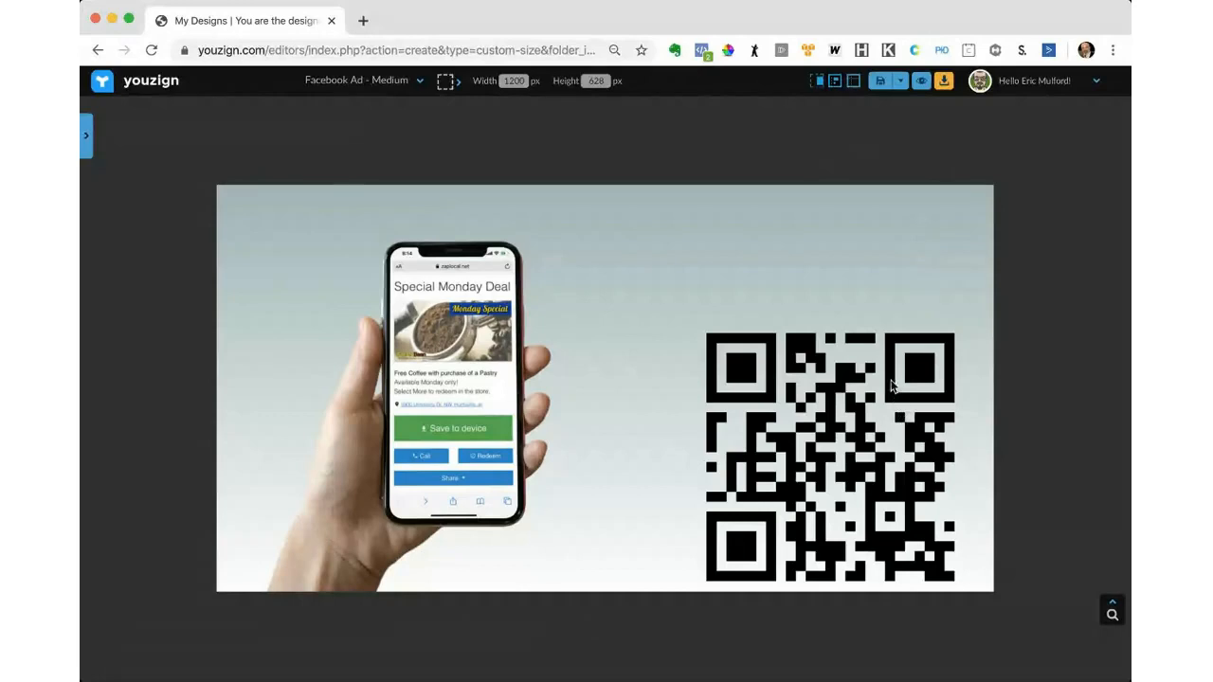
left_click(474, 337)
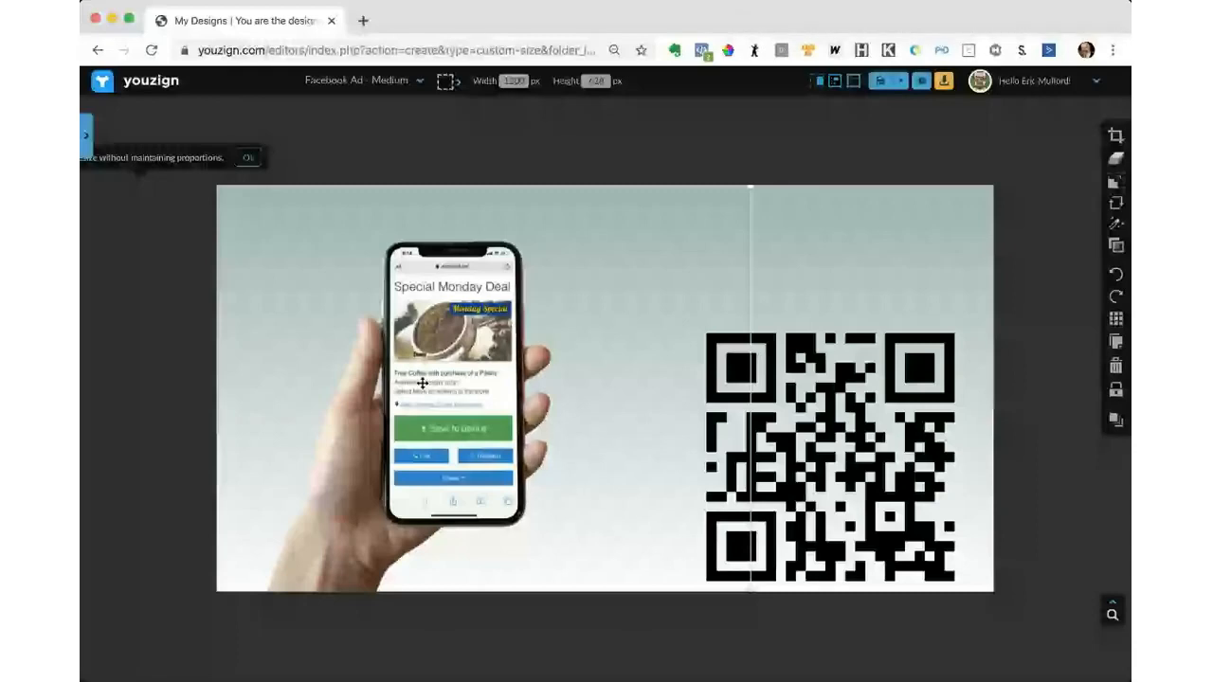
left_click_drag(81, 63, 67, 64)
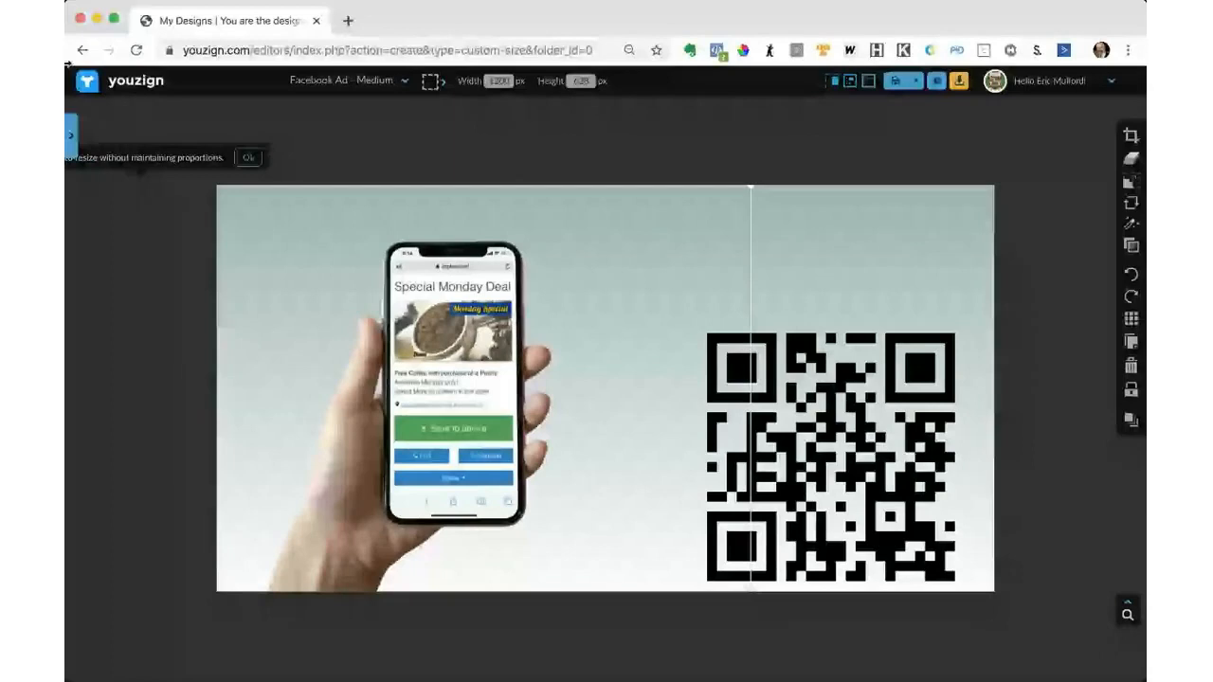
Add the uploaded photo of the hand holding a phone, with its original background, to the design
left_click(72, 137)
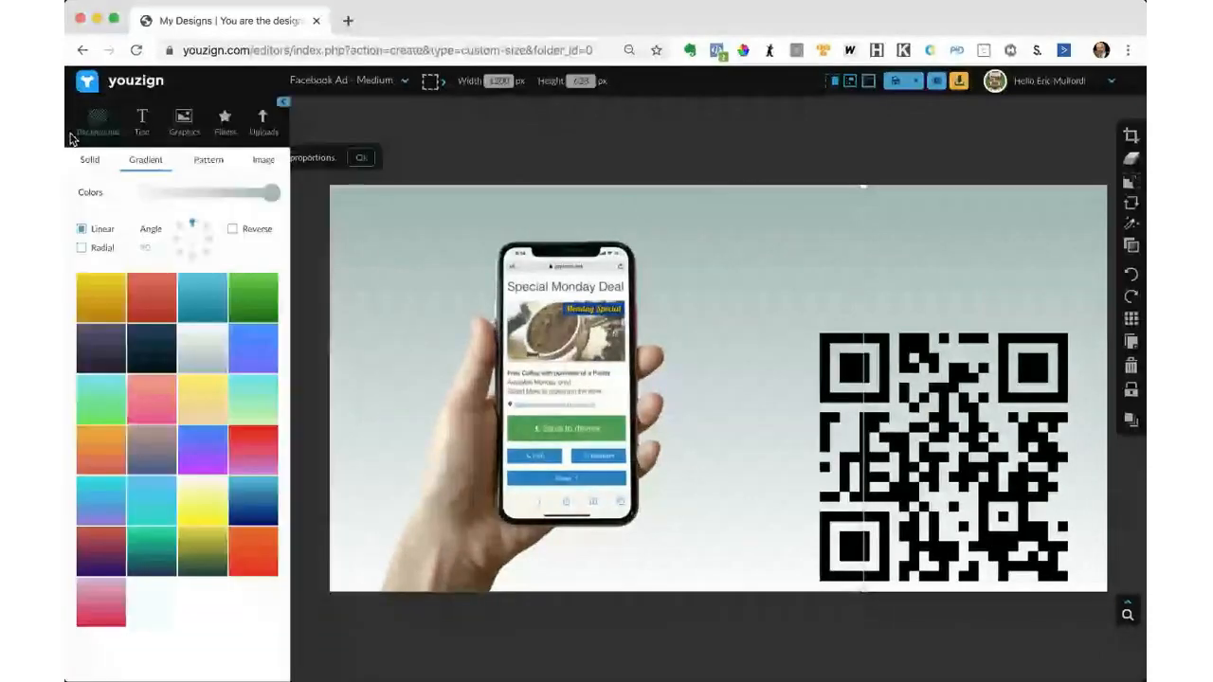
left_click(264, 133)
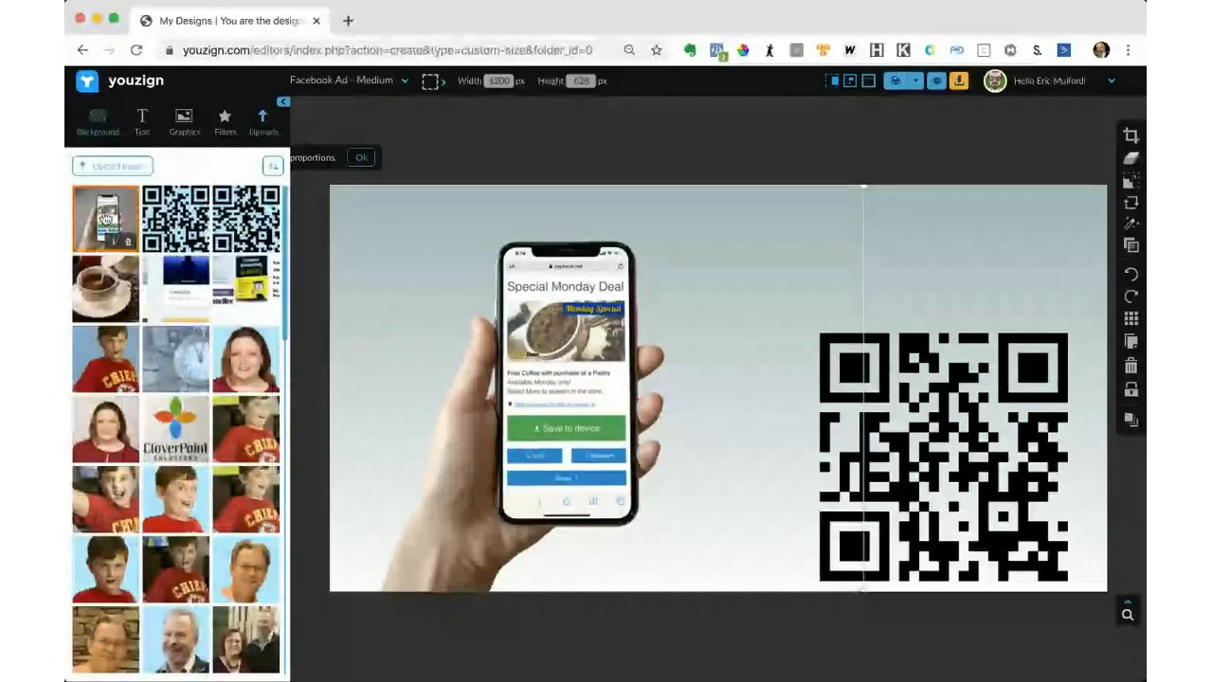
left_click(105, 219)
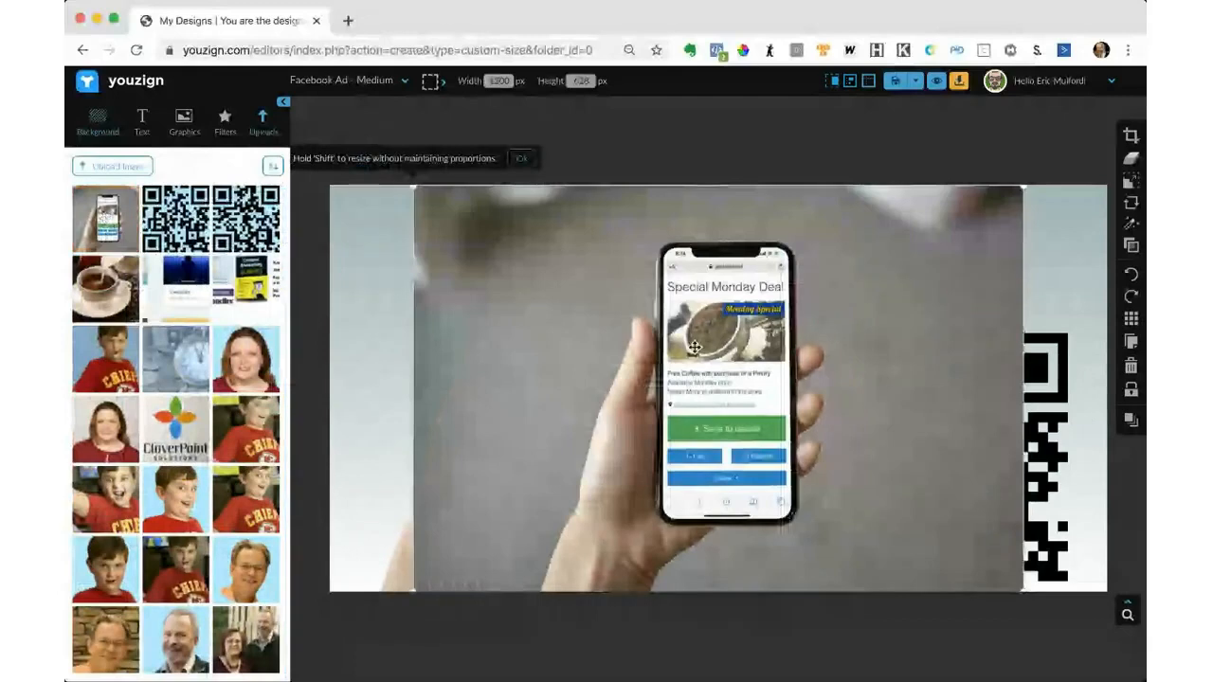
Clip the added photo's background and mark the gap between thumb and phone as background with a 5px brush
left_click(1130, 162)
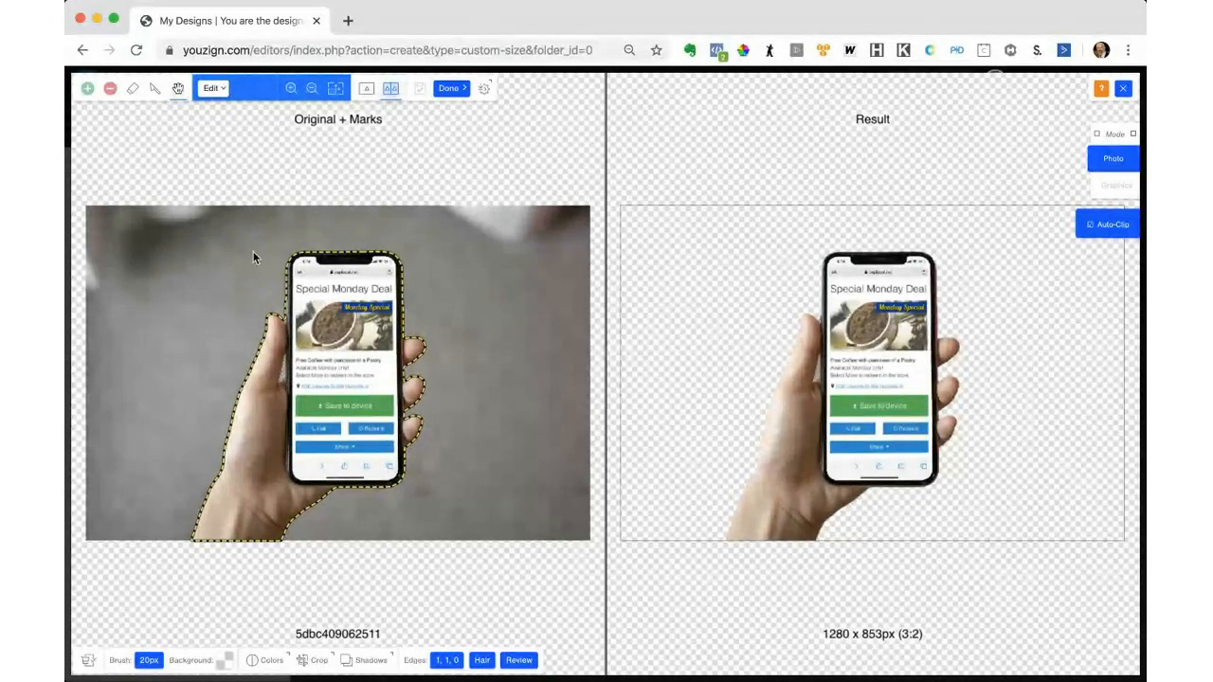
left_click(110, 88)
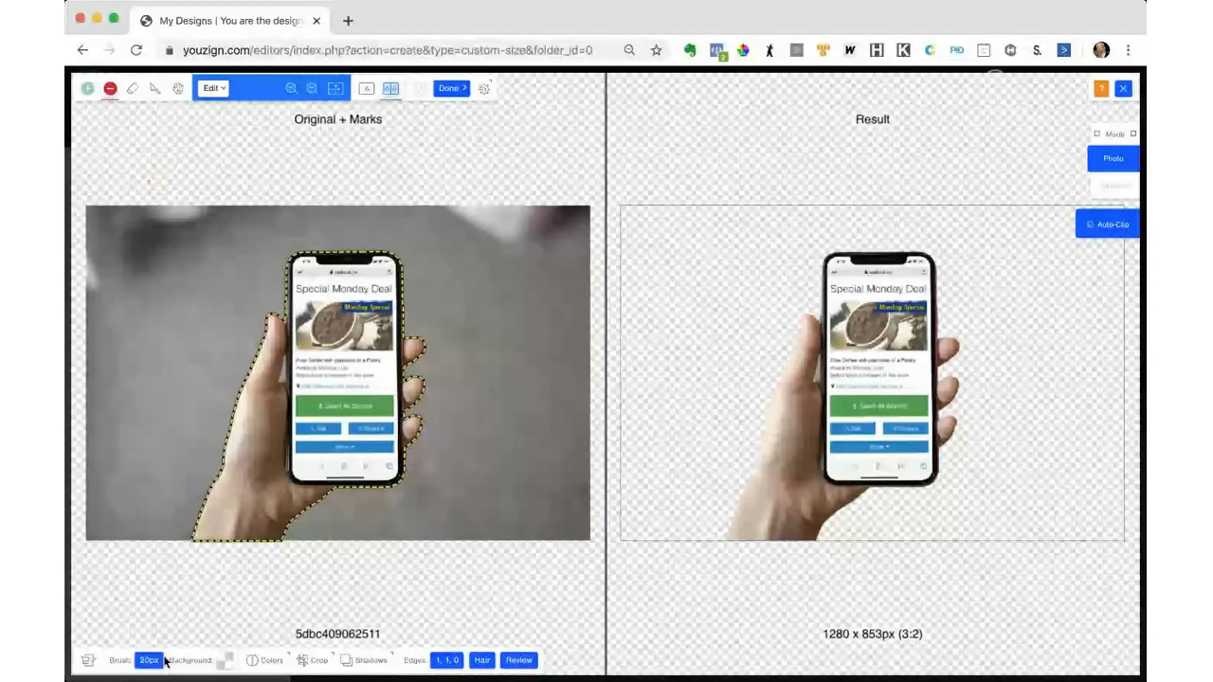
left_click(150, 660)
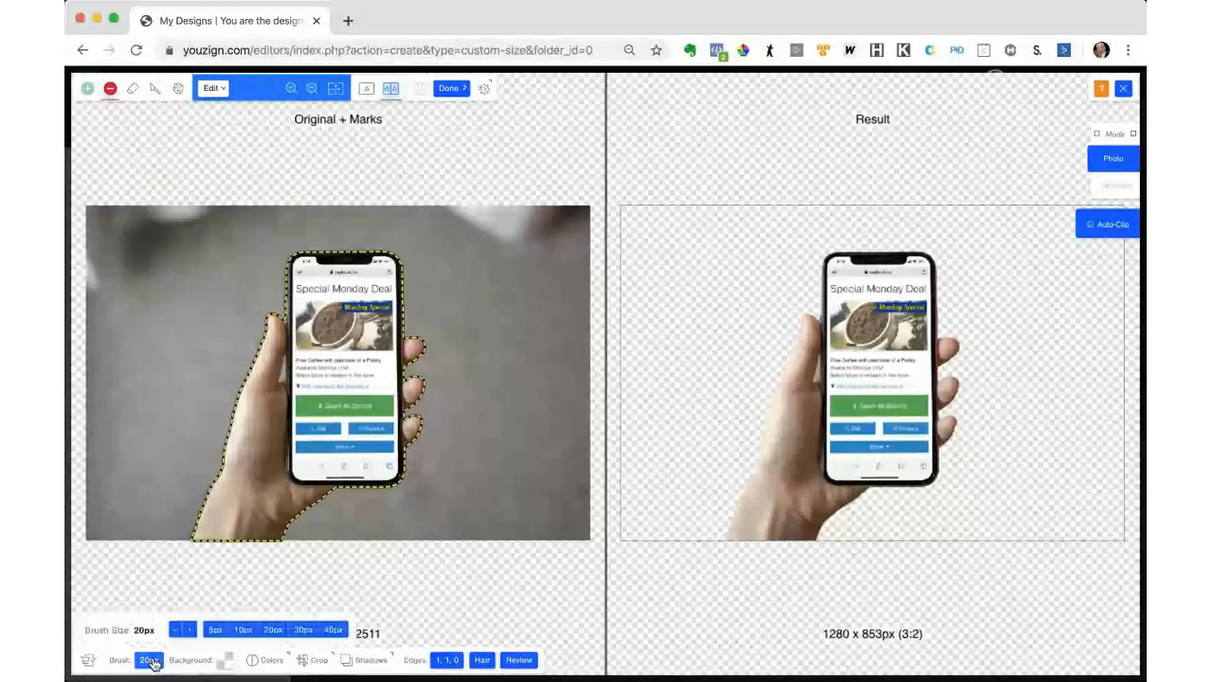
left_click(217, 632)
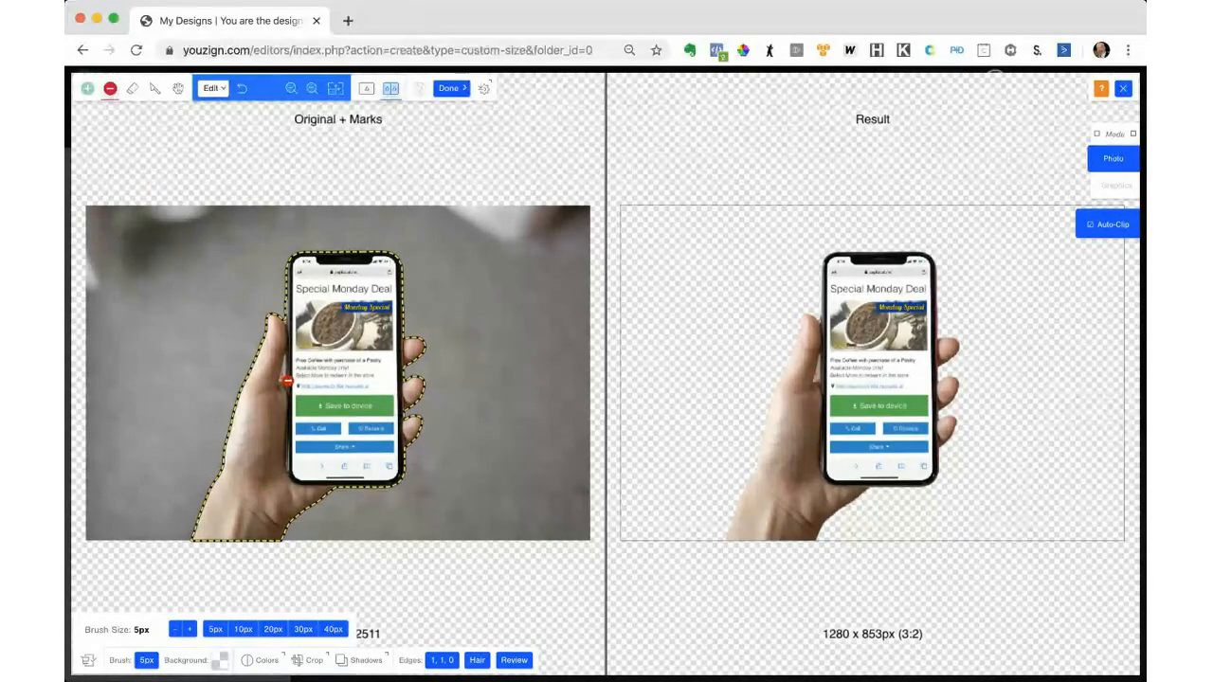
left_click(283, 378)
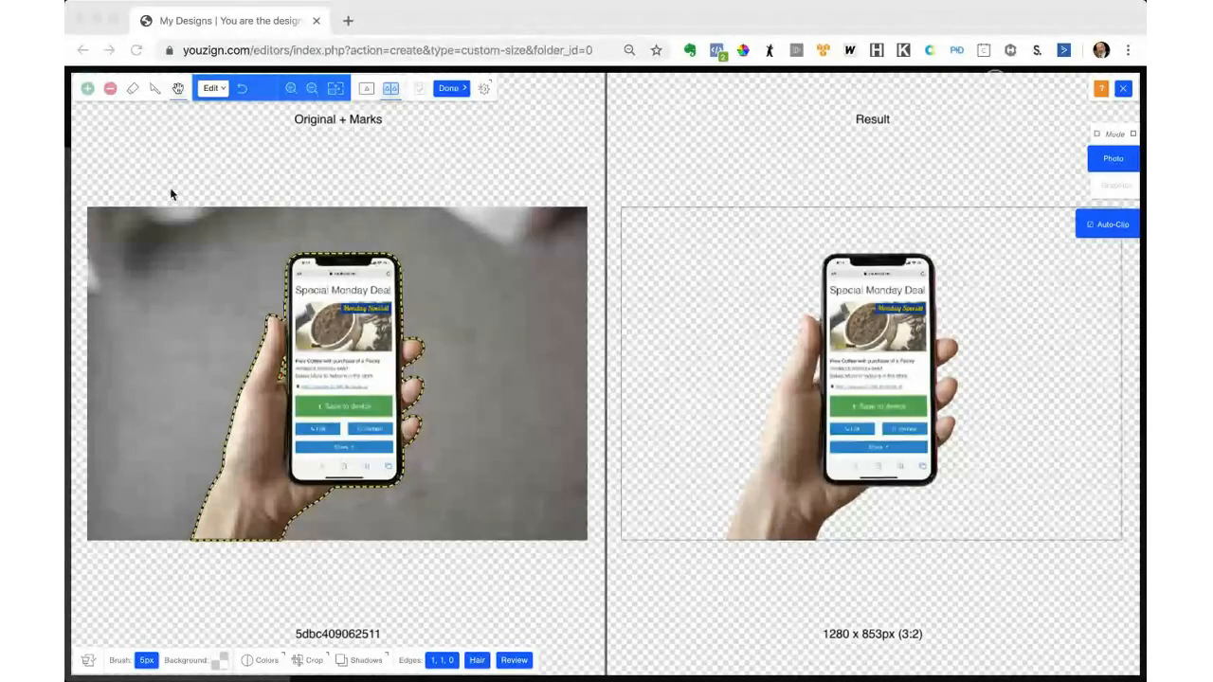
Examine the marked cutout edge between the thumb and the phone up close
left_click(110, 88)
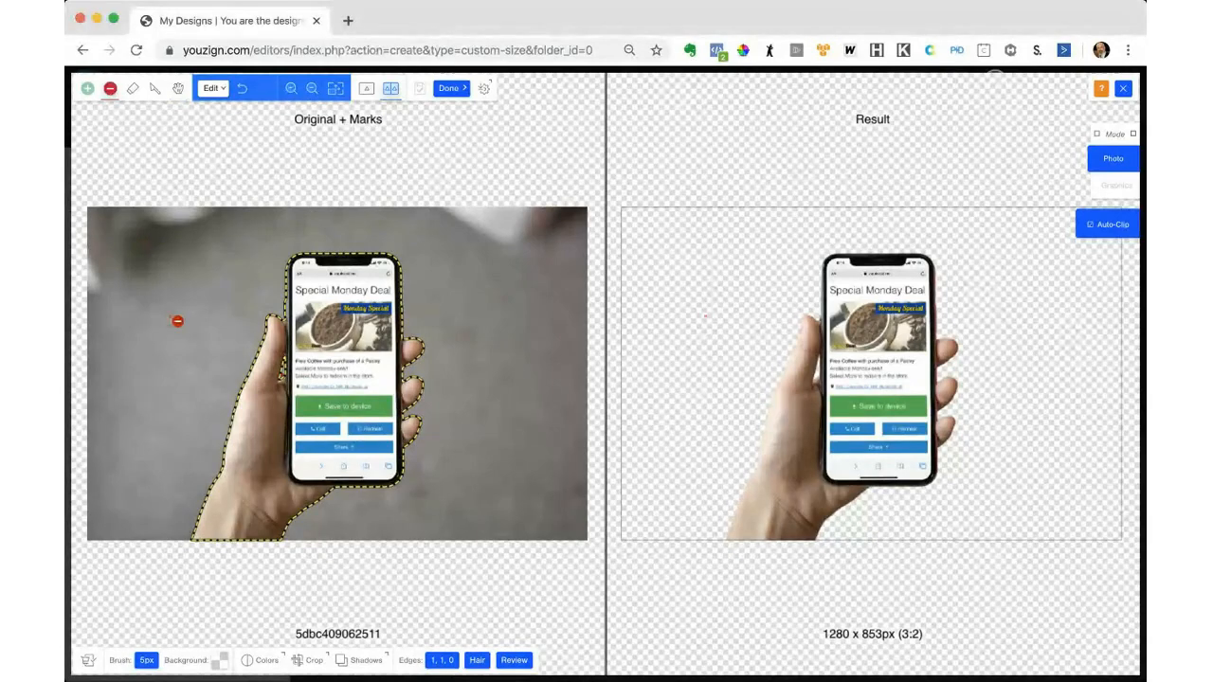
left_click(202, 325)
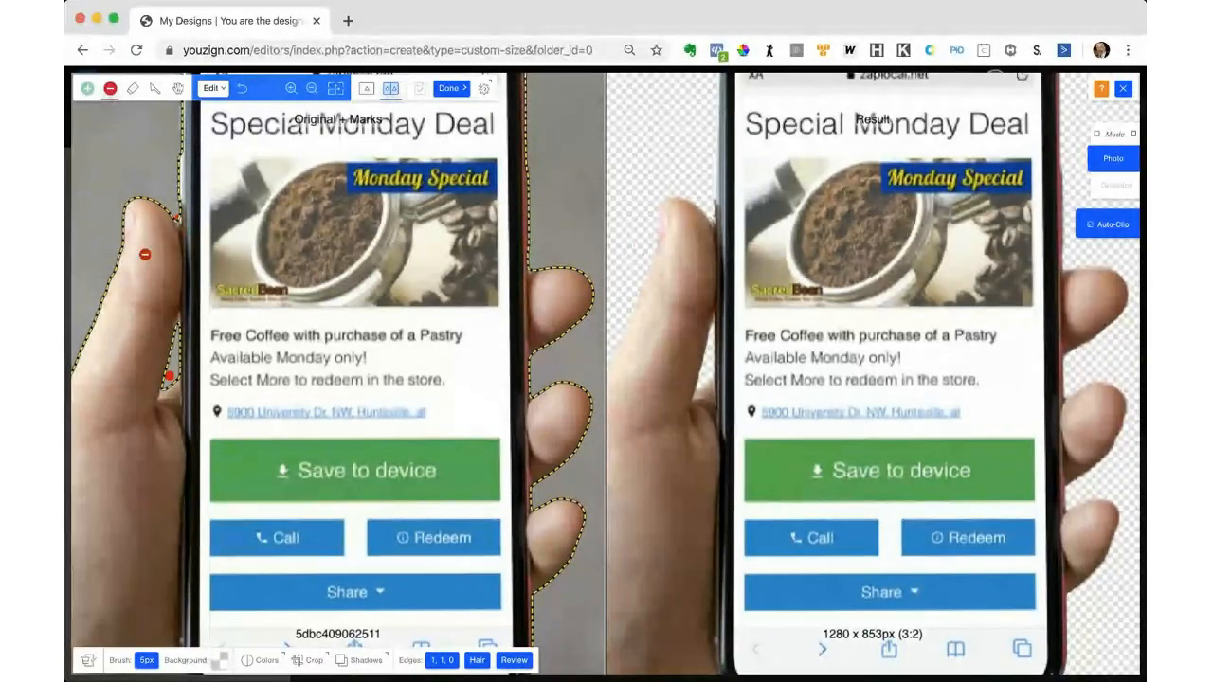
left_click(182, 228)
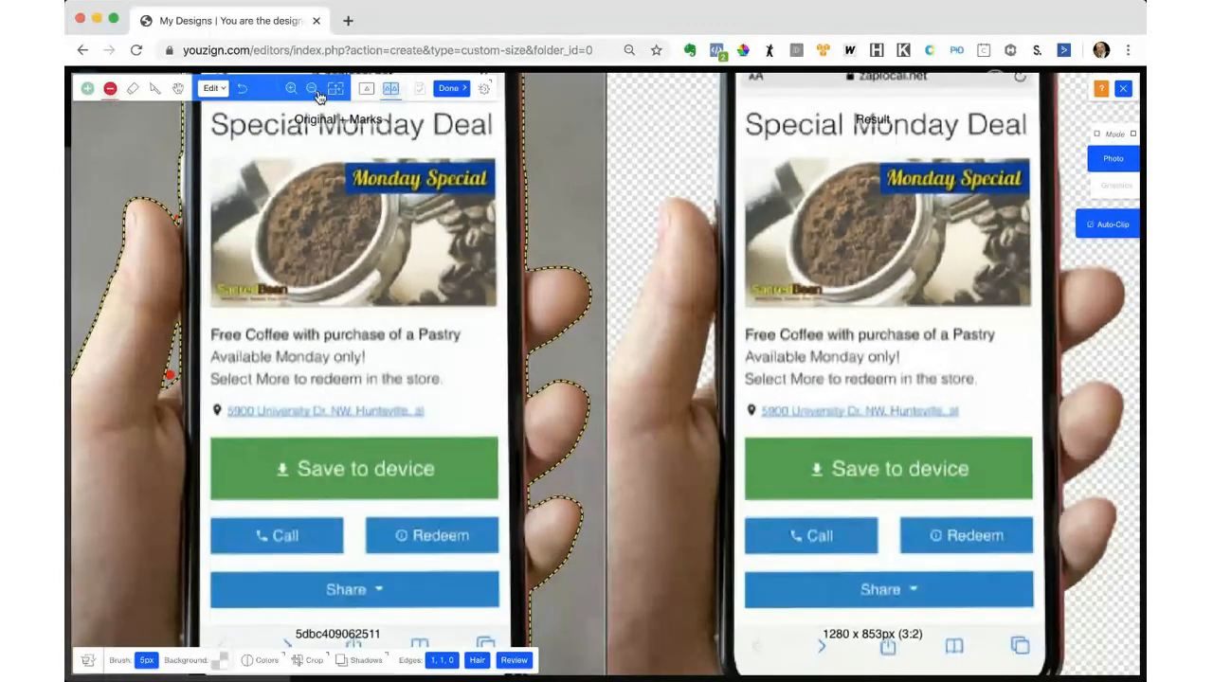
left_click(312, 89)
left_click(312, 88)
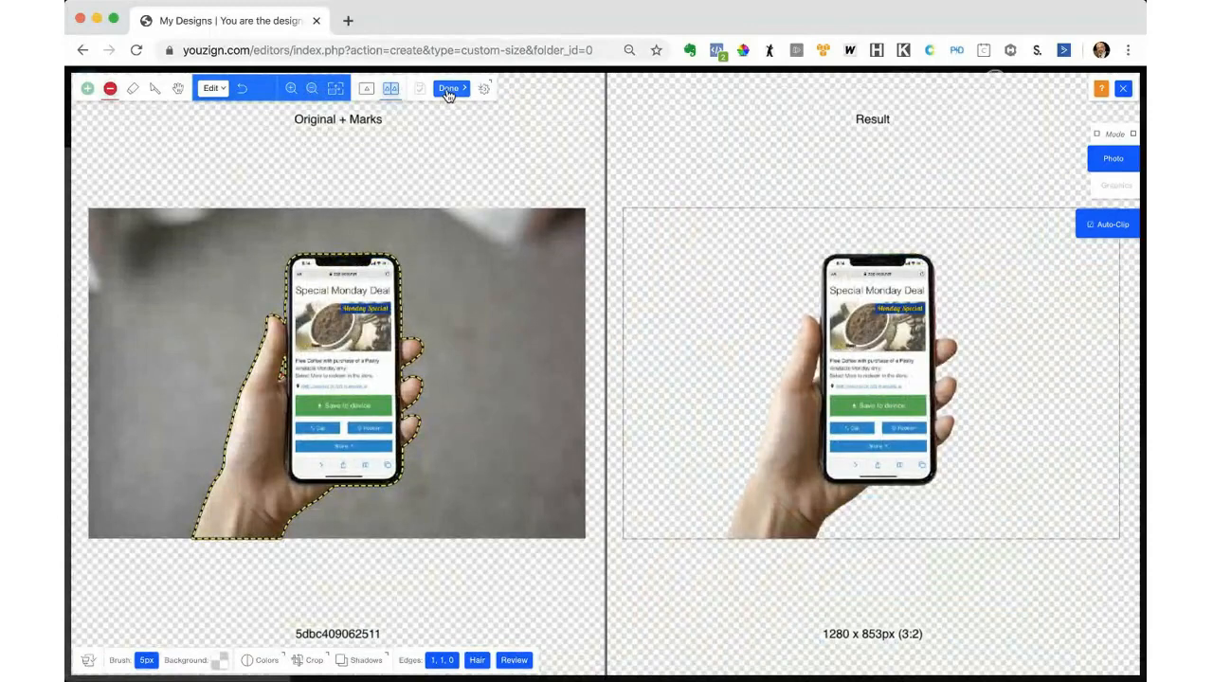
Try light blue and brown backgrounds behind the cutout, restore the transparent background, and finish the clipping
left_click(219, 662)
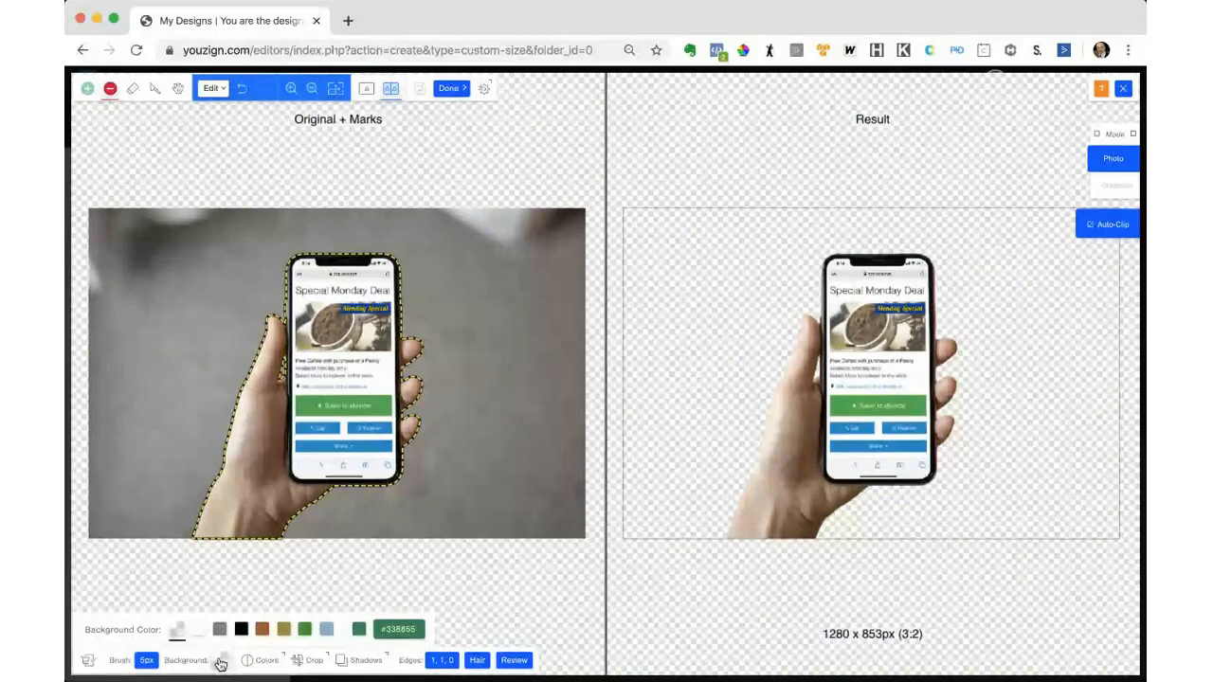
left_click(326, 629)
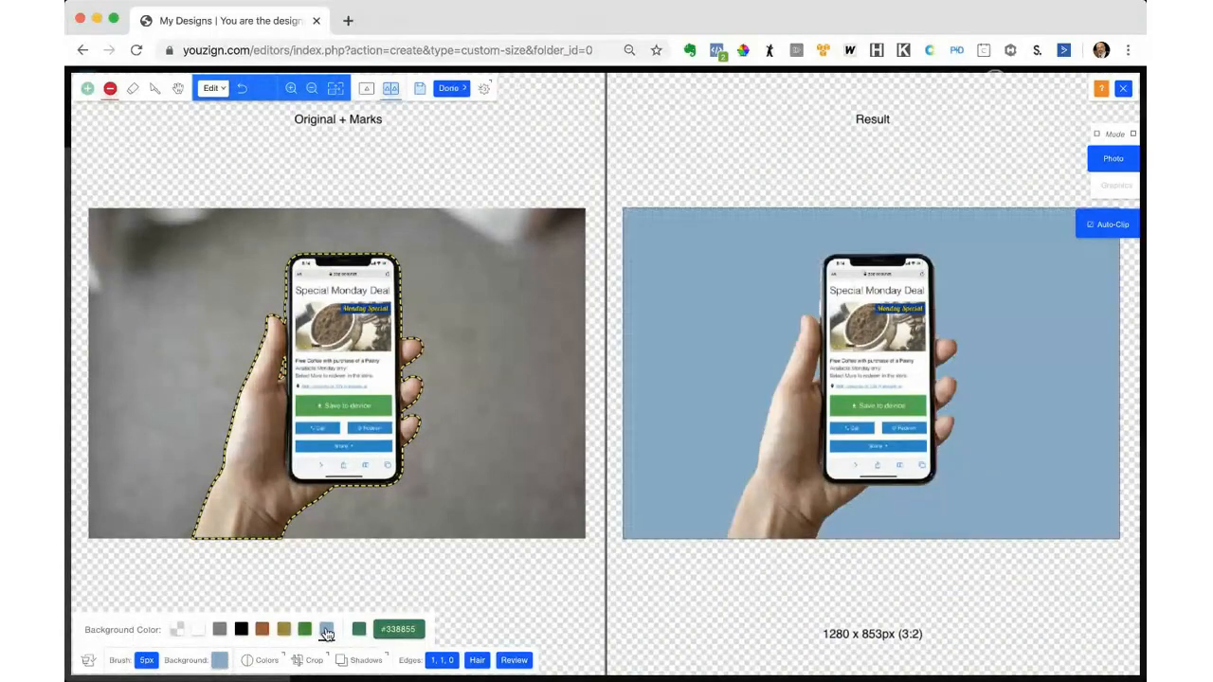
left_click(263, 633)
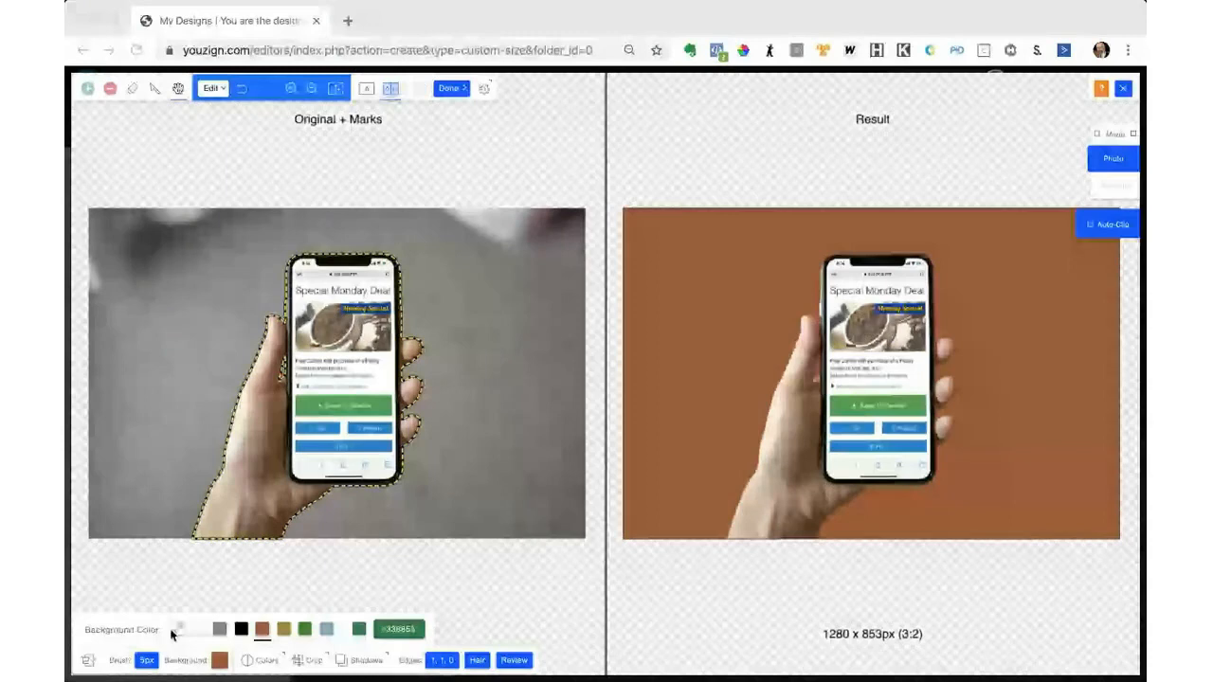
left_click(173, 633)
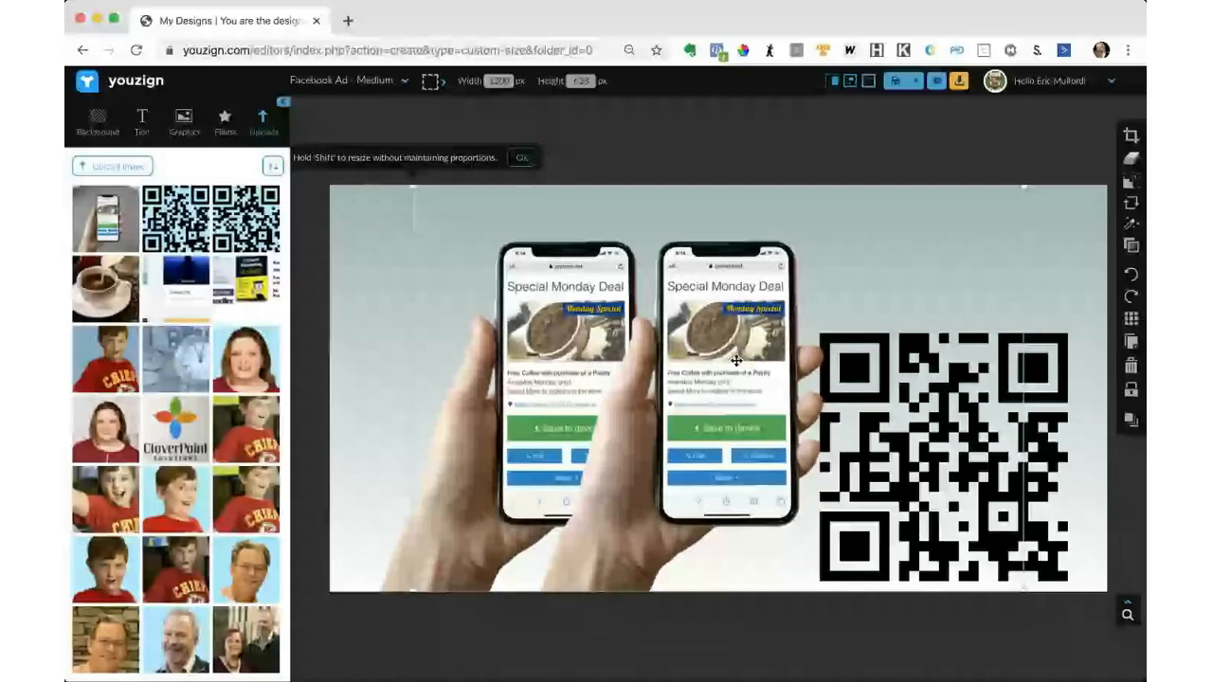
Delete the newly added duplicate phone cutout from the design
left_click(1130, 365)
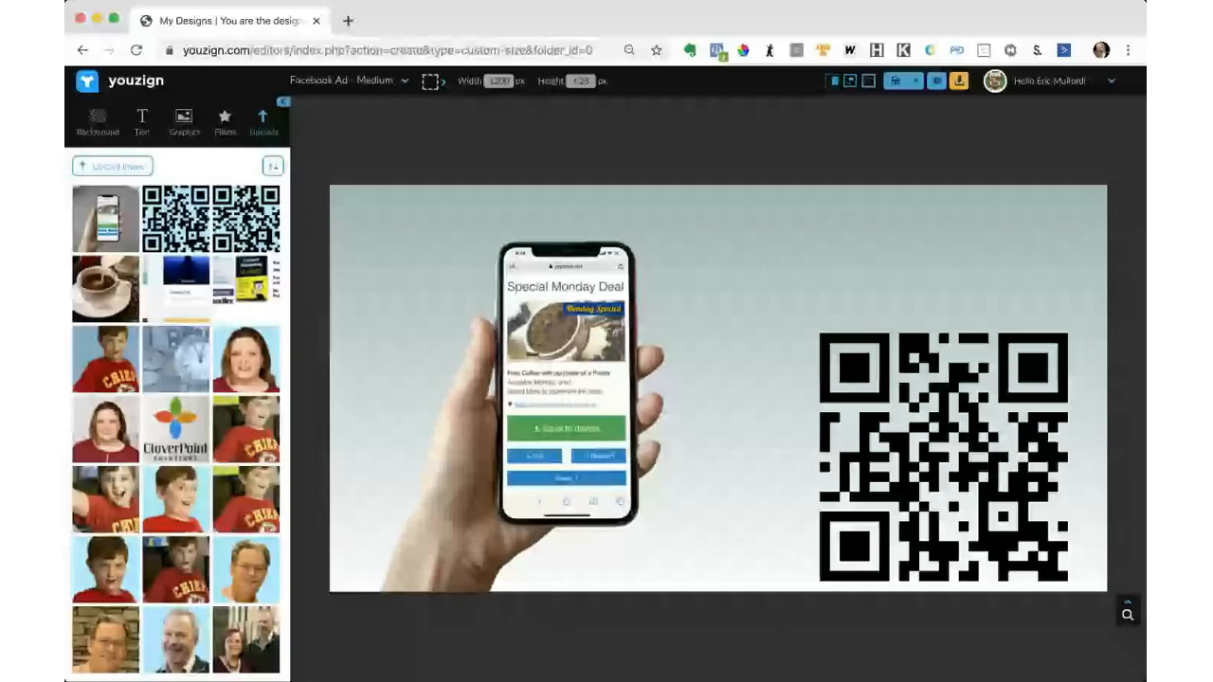
Remove the QR code and move the hand-holding-phone cutout to the centre of the canvas
left_click(591, 389)
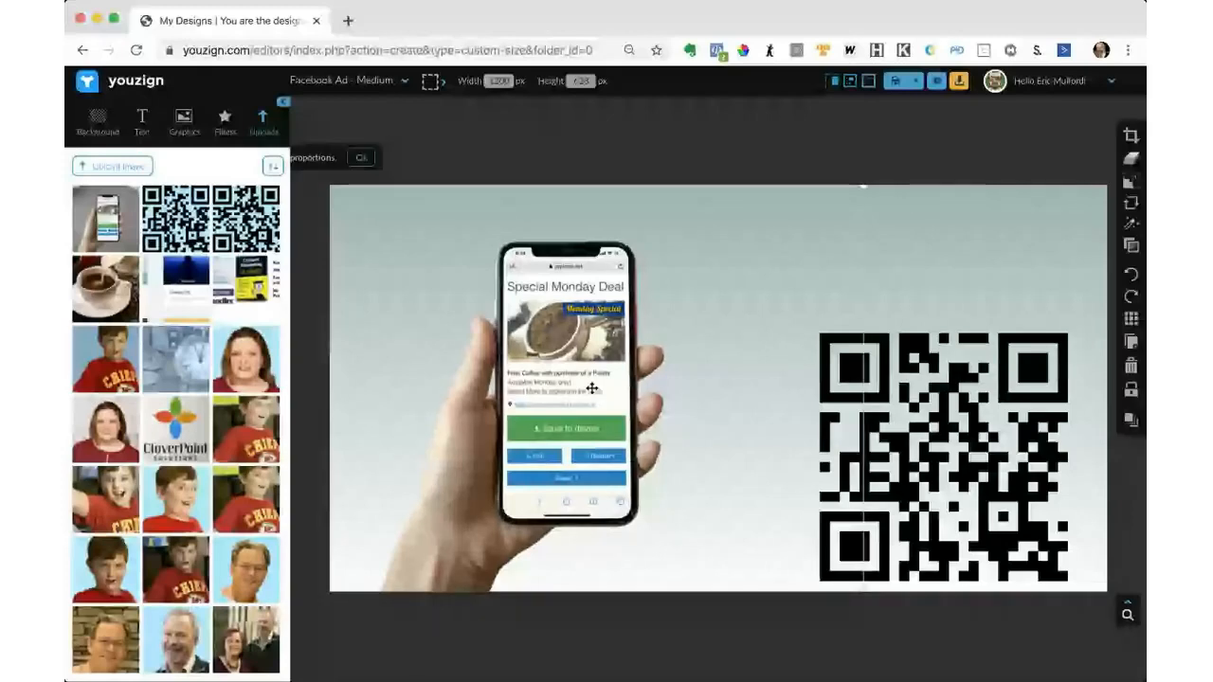
left_click_drag(592, 389, 601, 338)
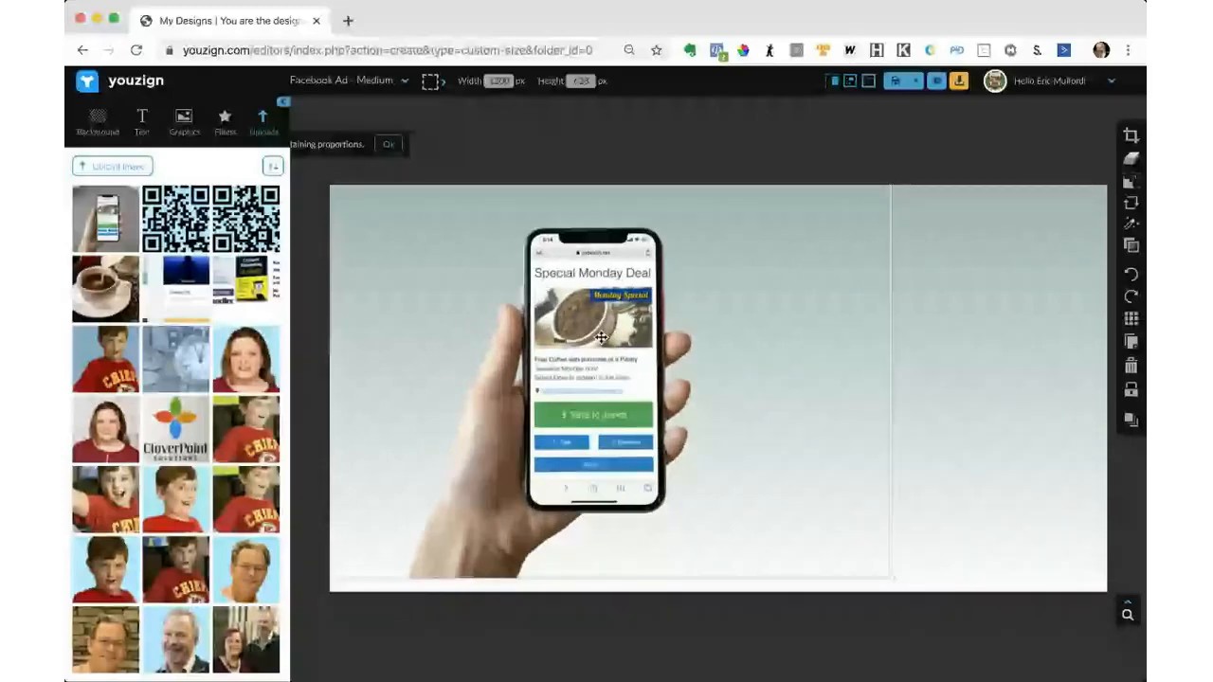
left_click_drag(601, 337, 734, 340)
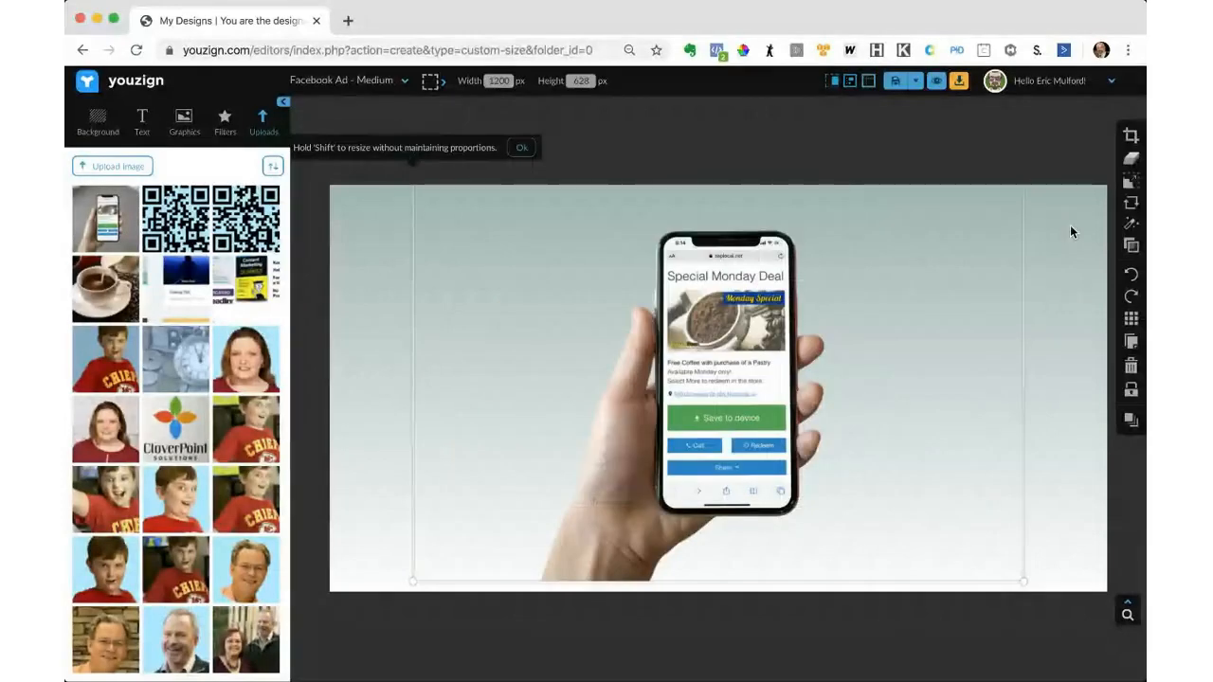
left_click(1070, 224)
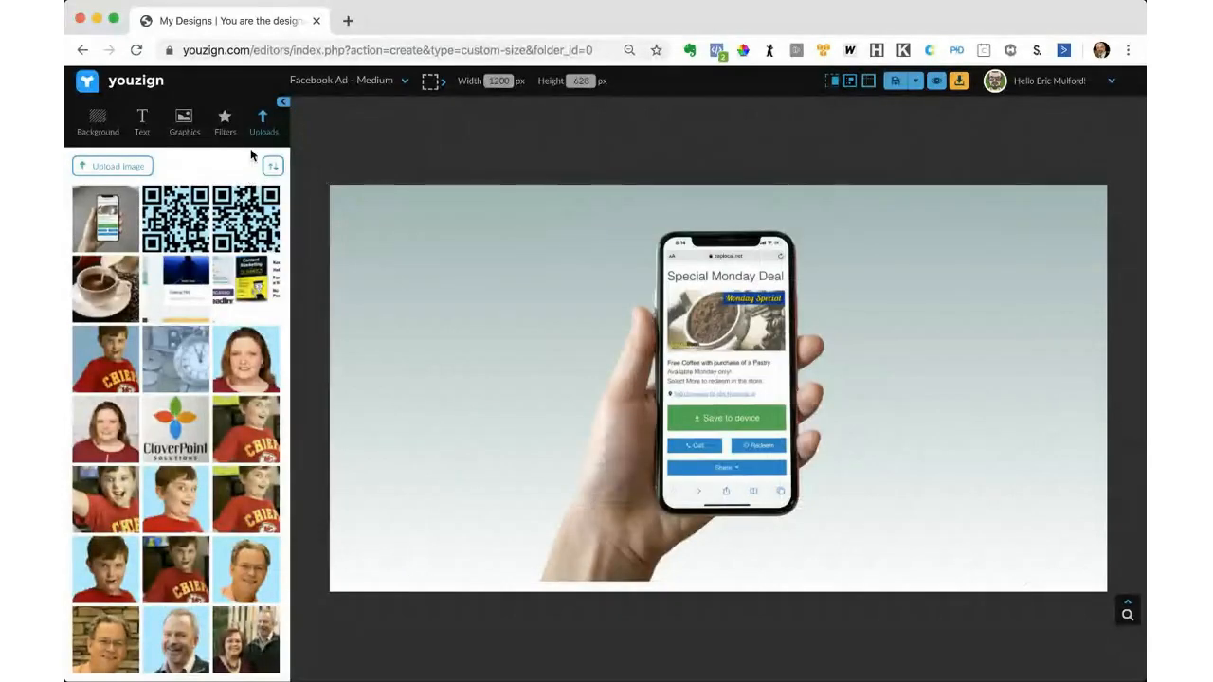
Change the design's background from a gradient to solid and make it transparent
left_click(323, 236)
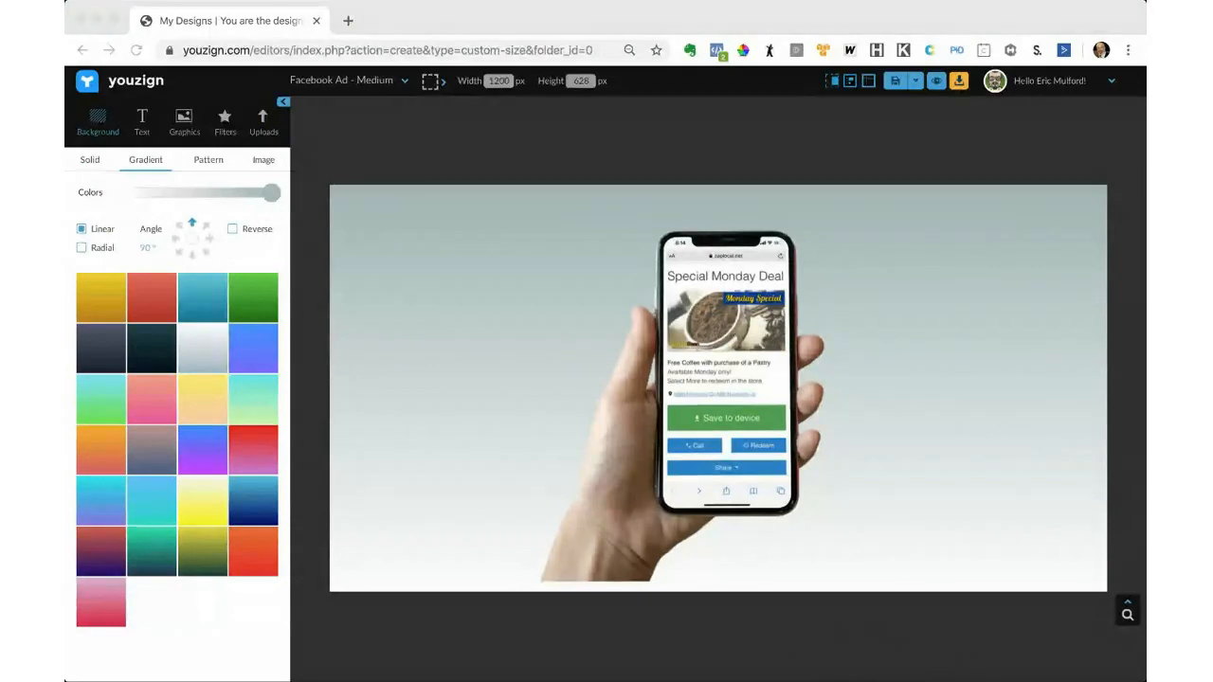
left_click(700, 328)
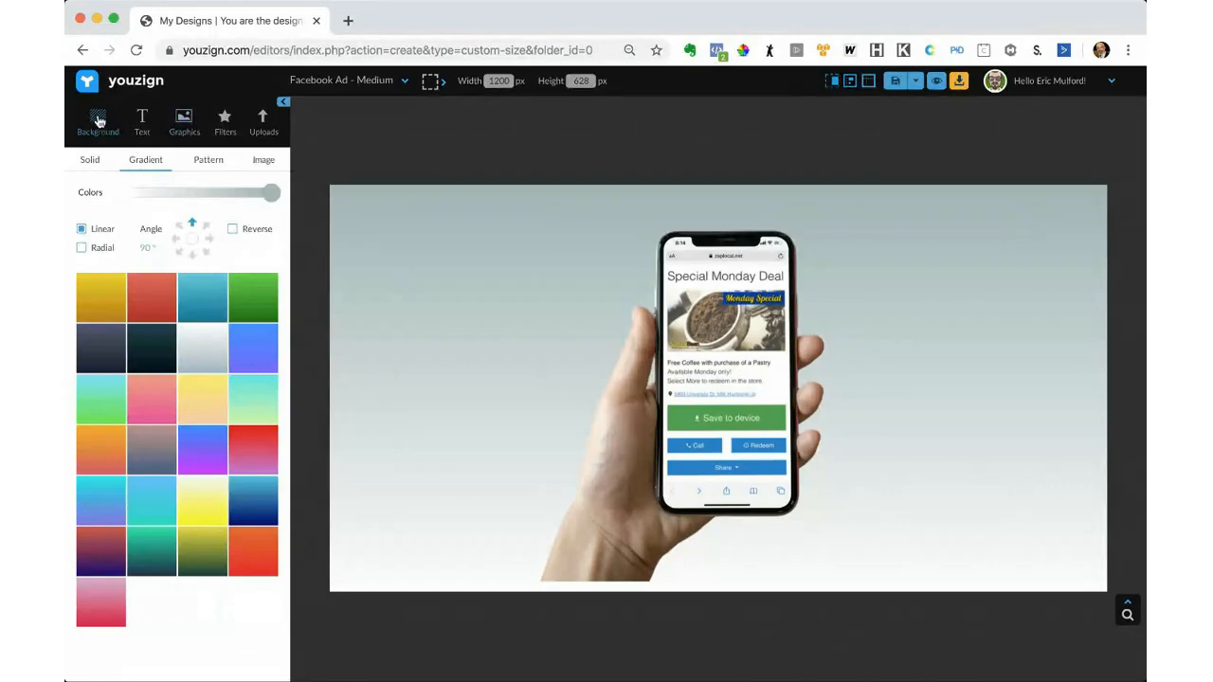
left_click(93, 162)
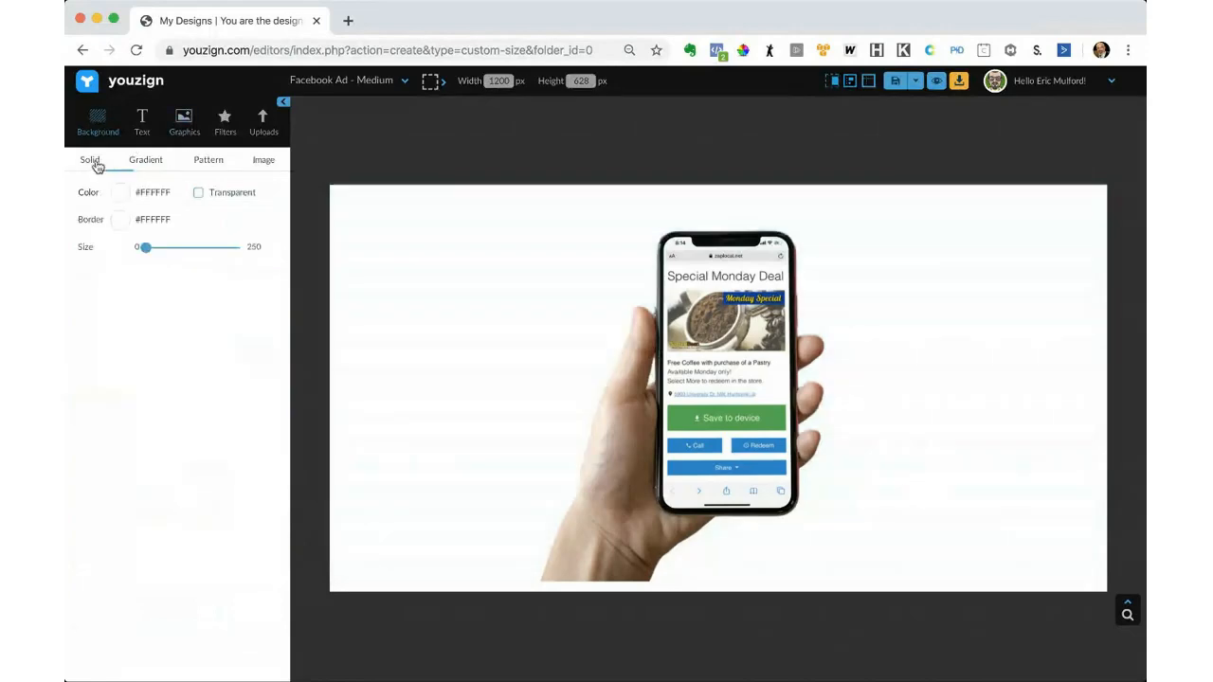
left_click(218, 195)
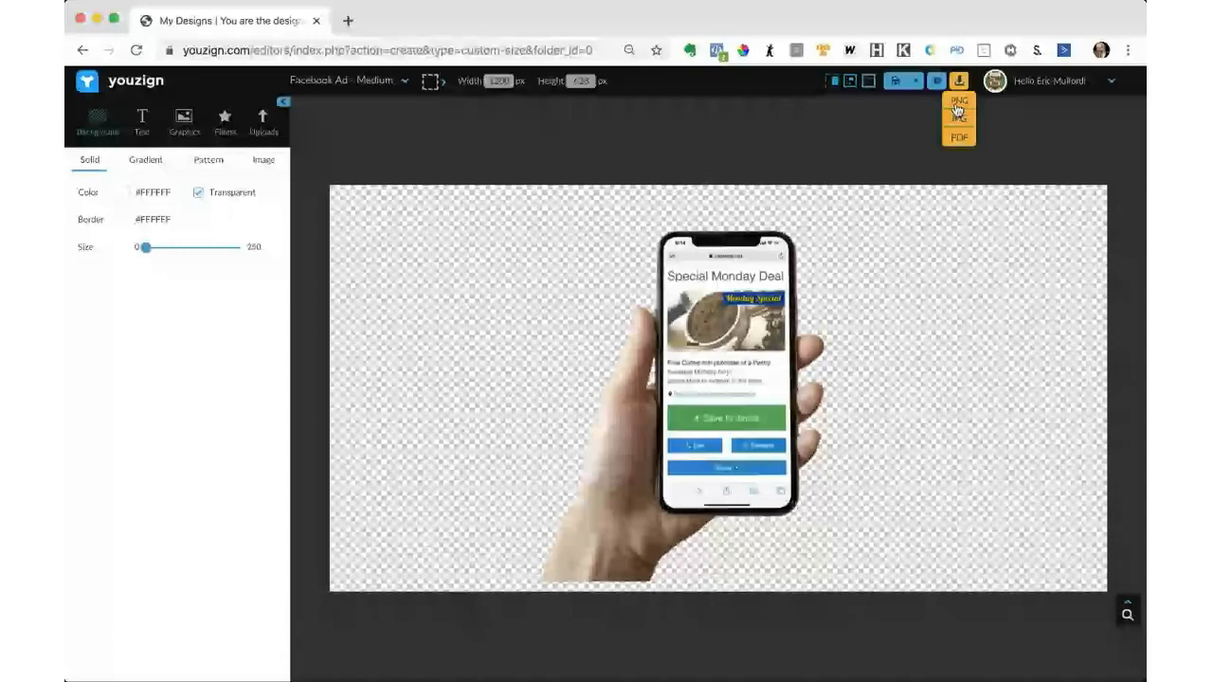
Open the download format choices for the design: PNG, JPG and PDF
left_click(928, 204)
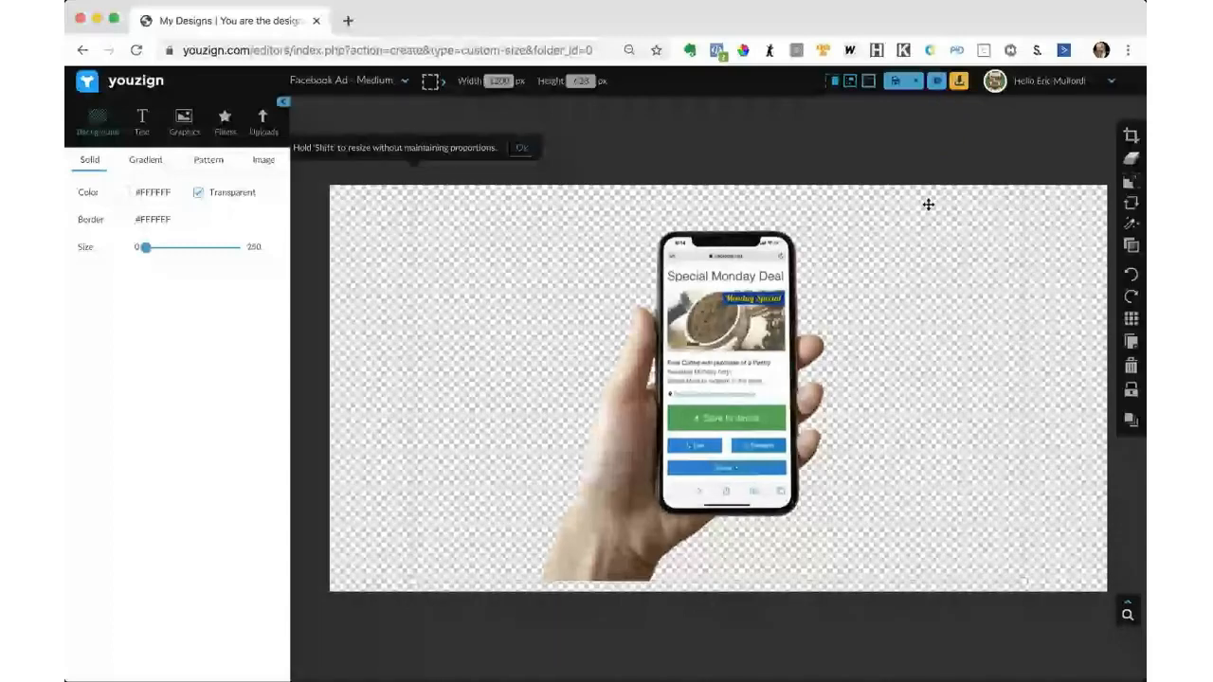
left_click(959, 81)
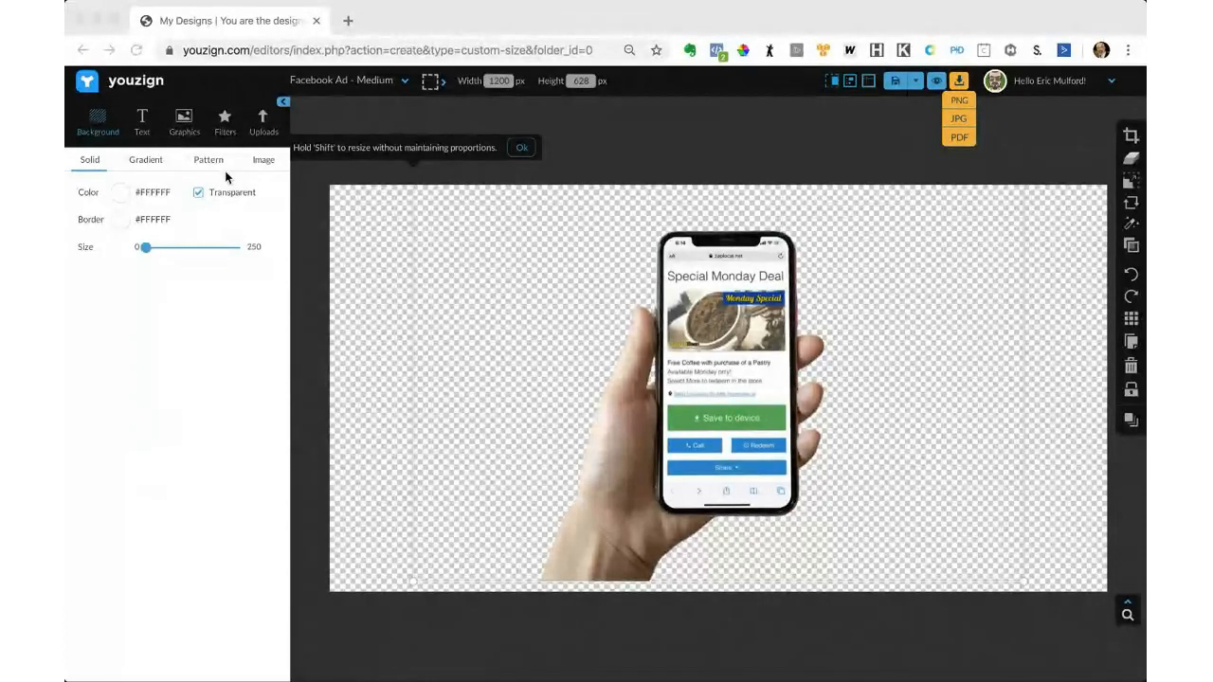
Open the uploaded hand-holding-phone photo in the background eraser, with Auto-Clip tried on it and switched back off
left_click(264, 122)
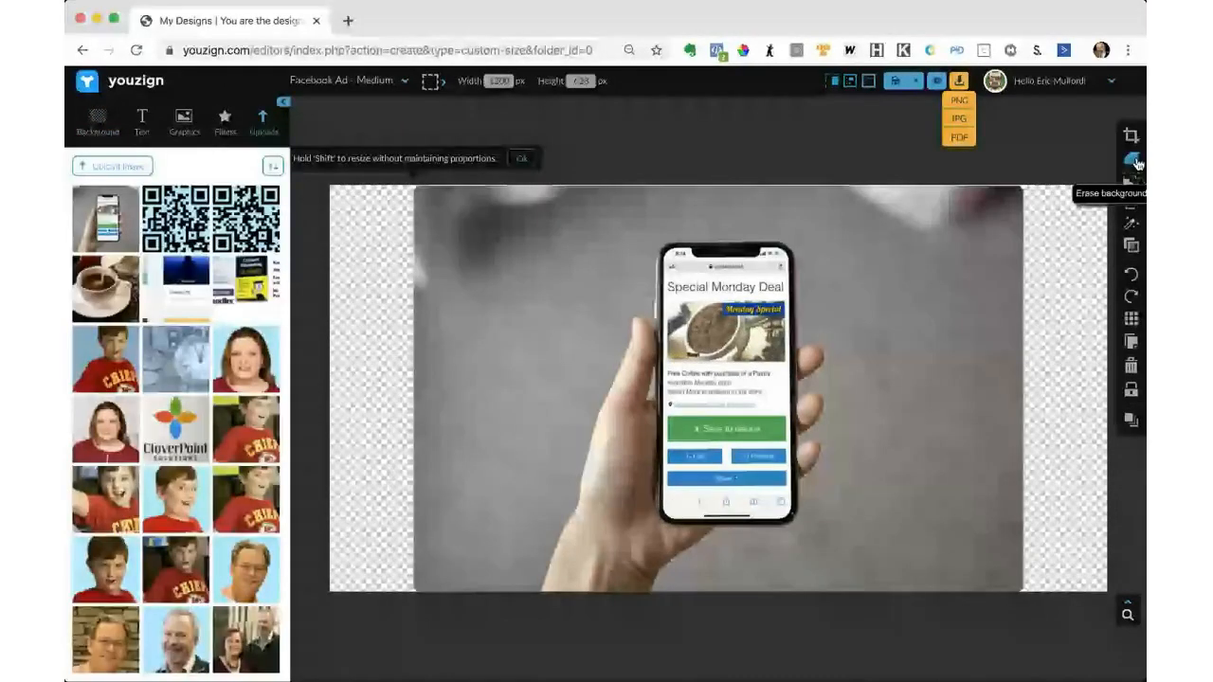
left_click(1135, 163)
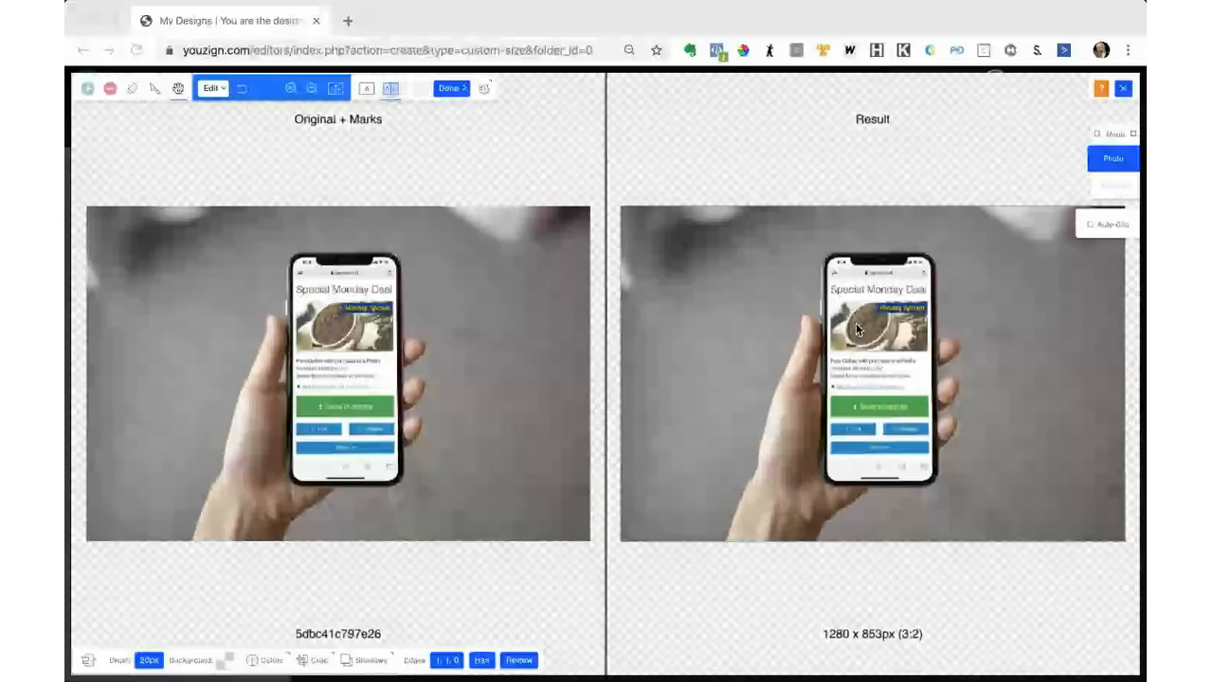
left_click(1112, 224)
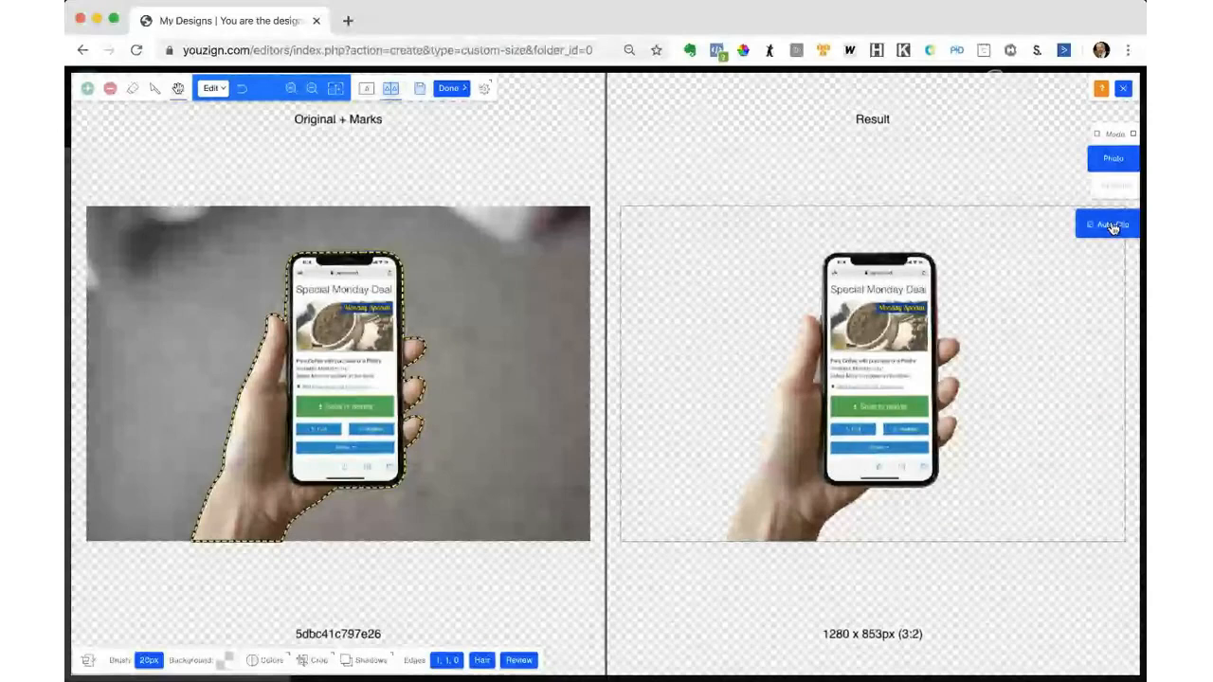
left_click(1113, 228)
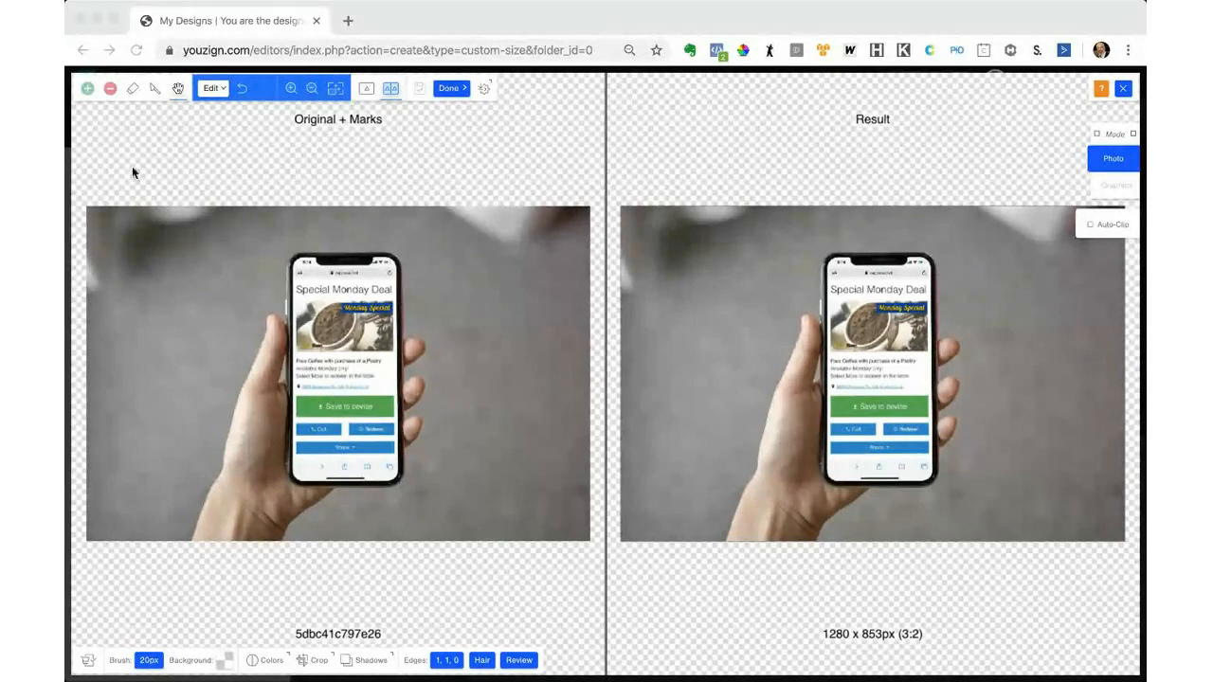
Mark the grey background as the area to keep and the phone and hand as the area to remove
left_click(88, 92)
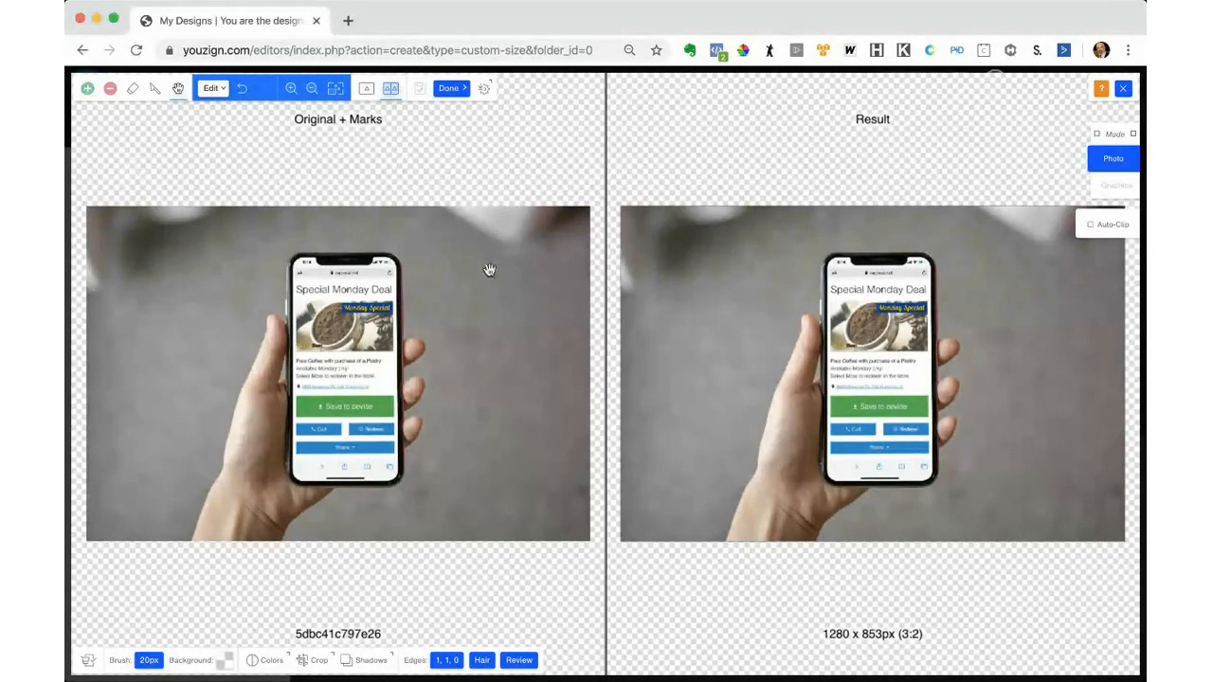
left_click(88, 89)
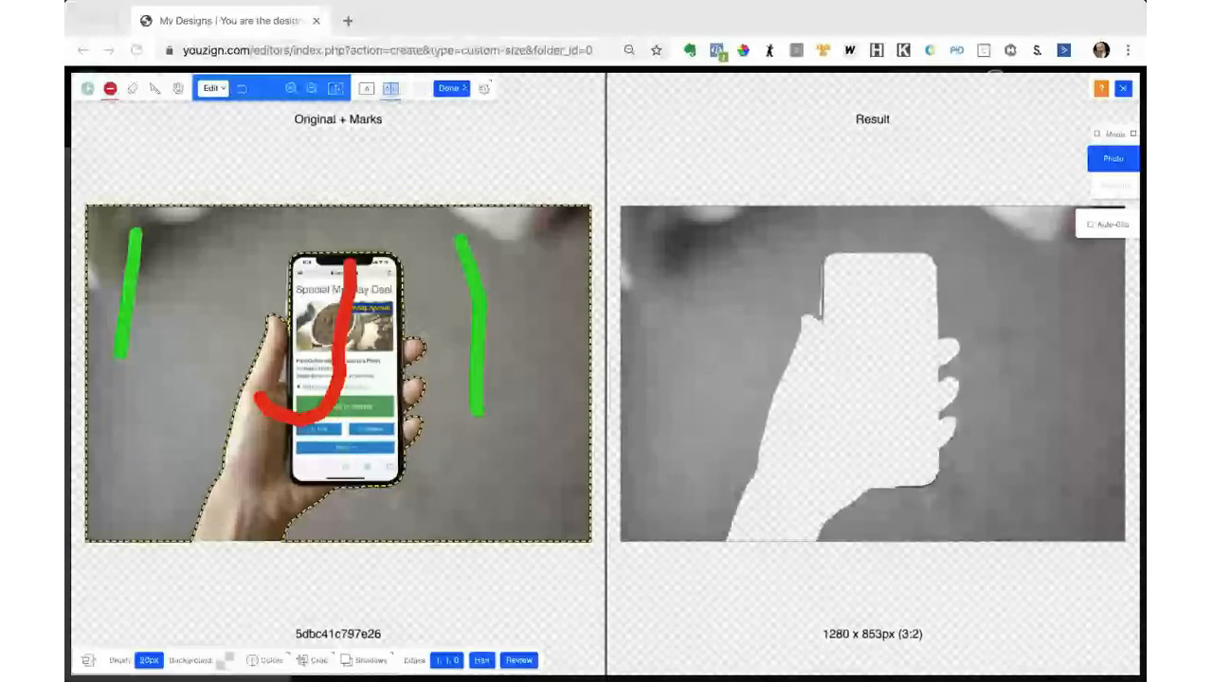
left_click(838, 396)
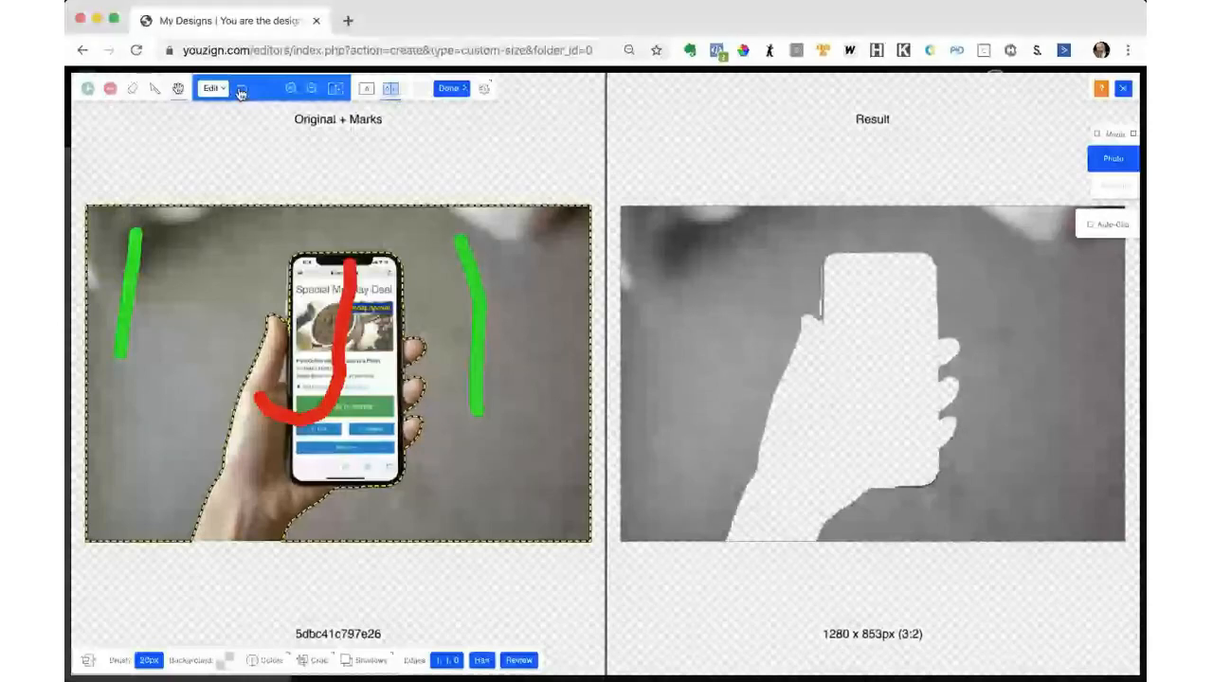
Limit the removal mark to the phone screen and mark the thumb as an area to keep
left_click(241, 92)
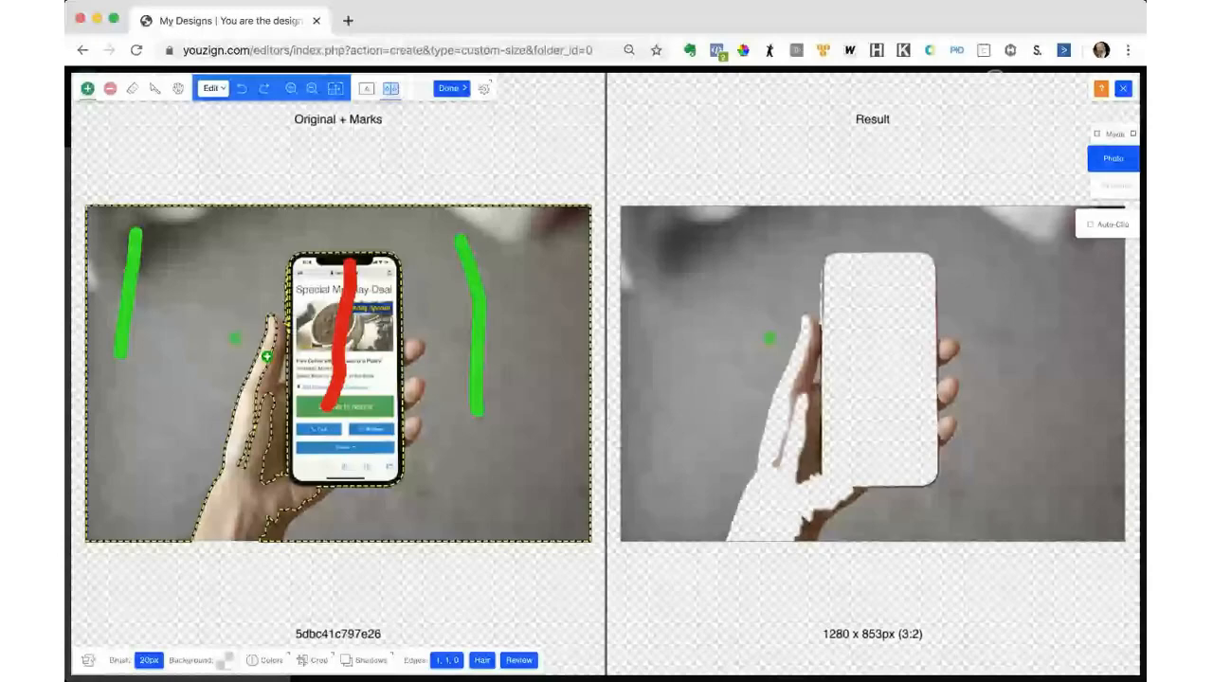
left_click(269, 358)
left_click(259, 445)
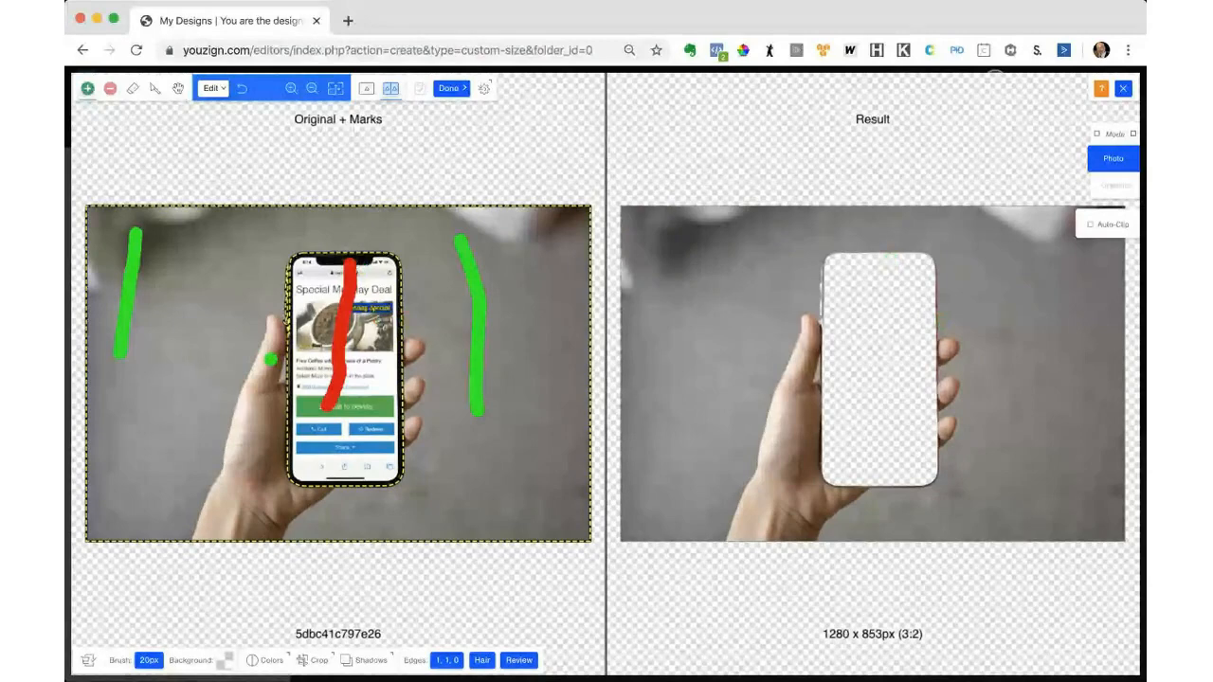
key("super+Tab")
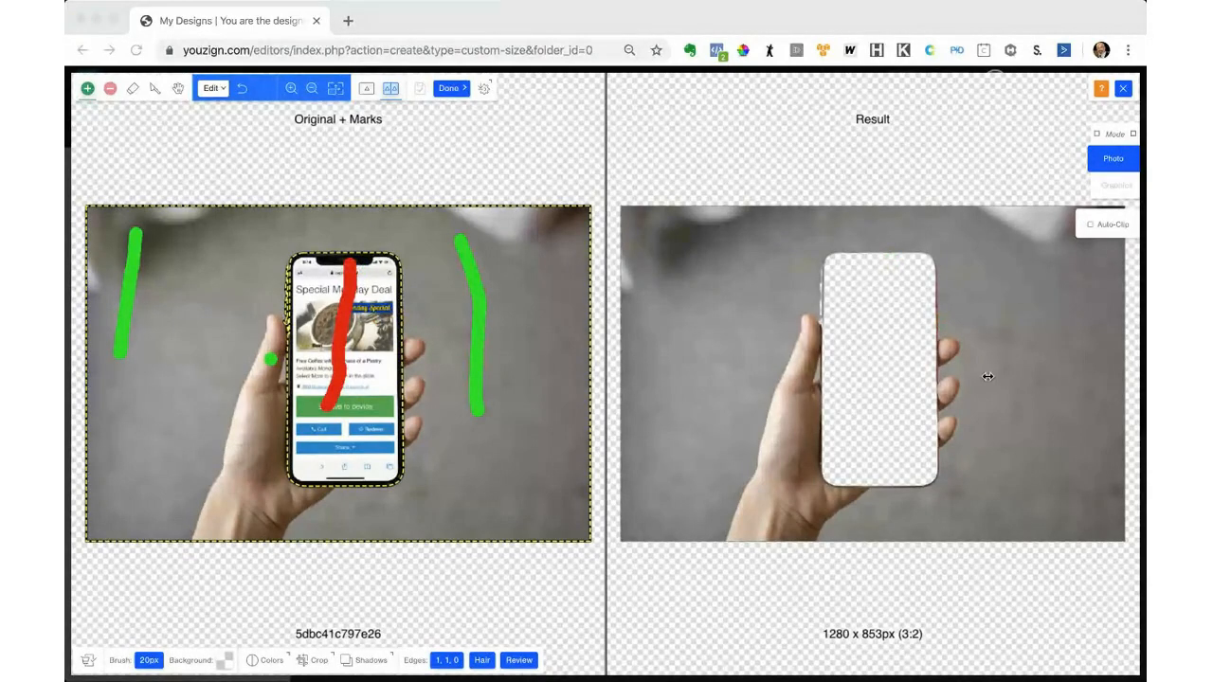
left_click(902, 390)
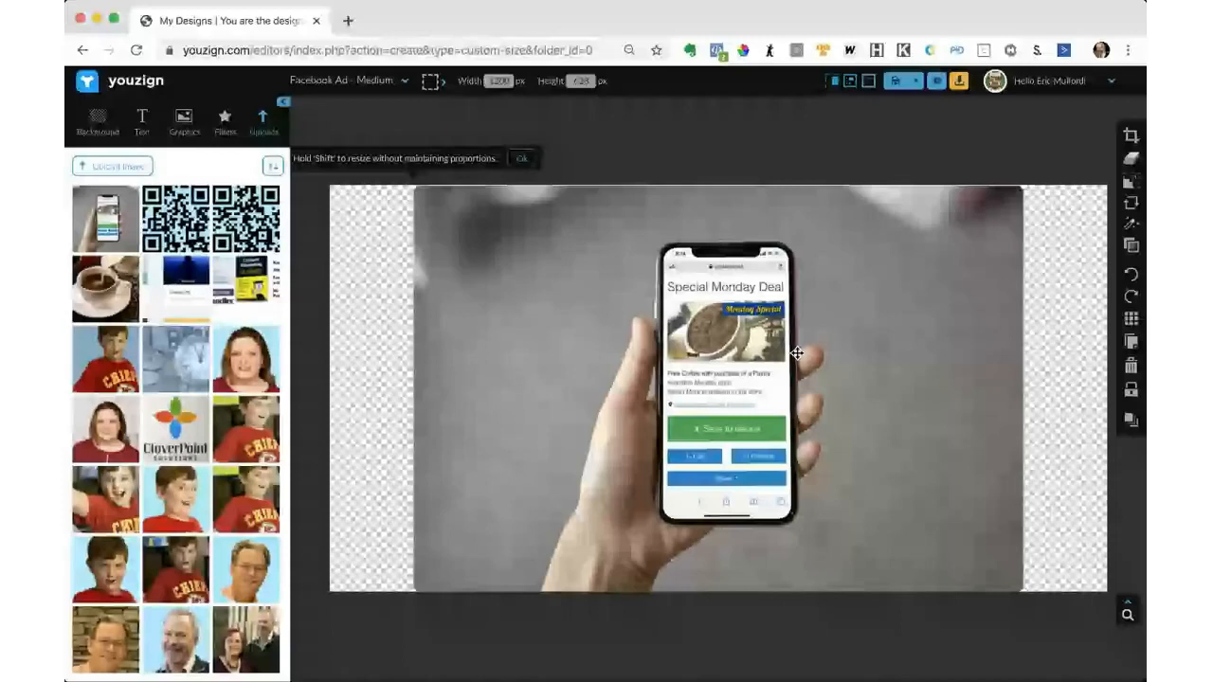
Delete both the hand-holding-phone photo and the phone cutout from the canvas
left_click(1129, 365)
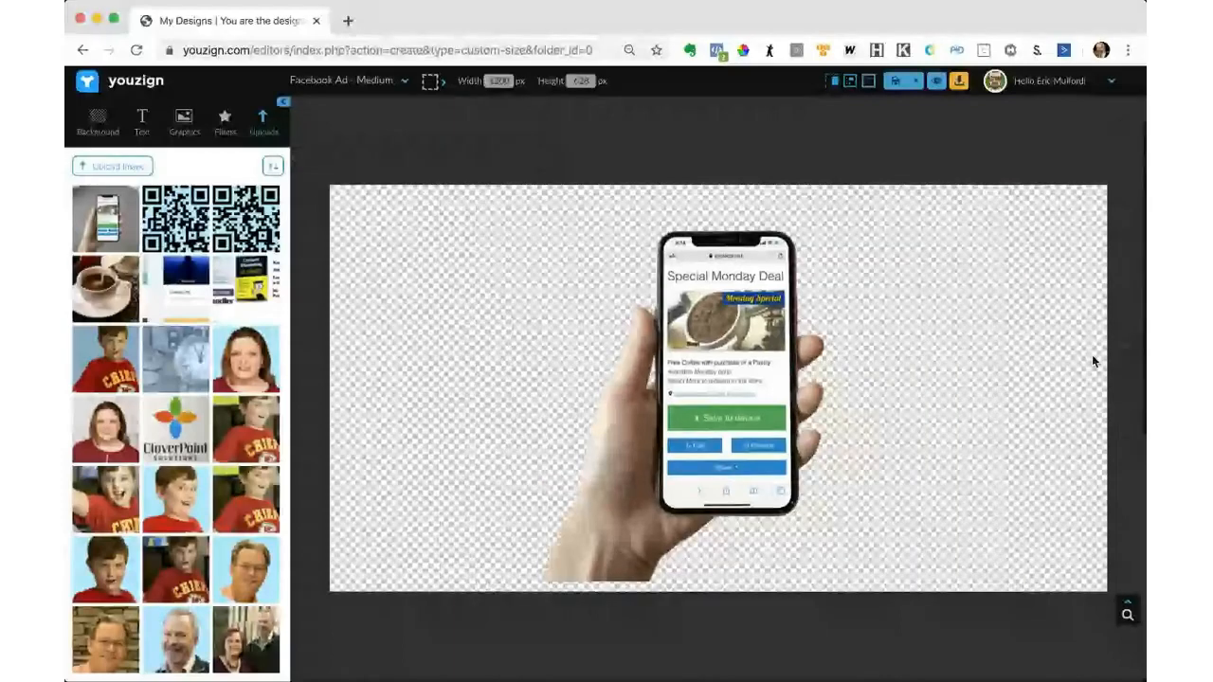
left_click(749, 368)
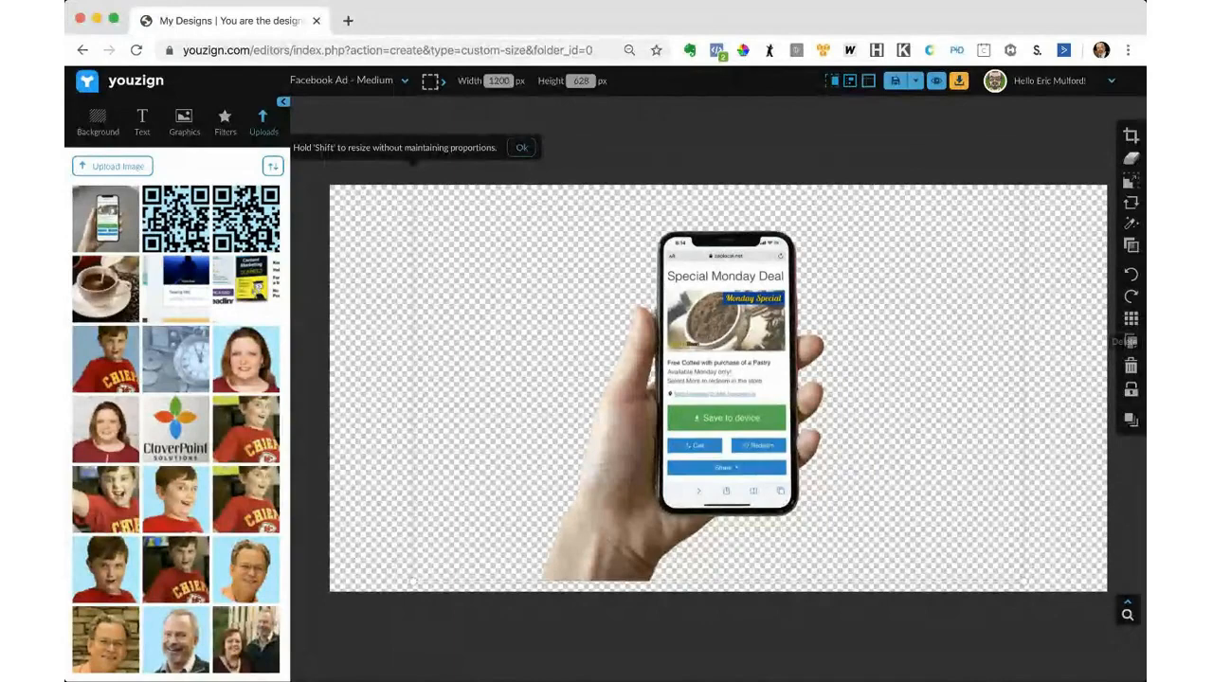
left_click(1131, 368)
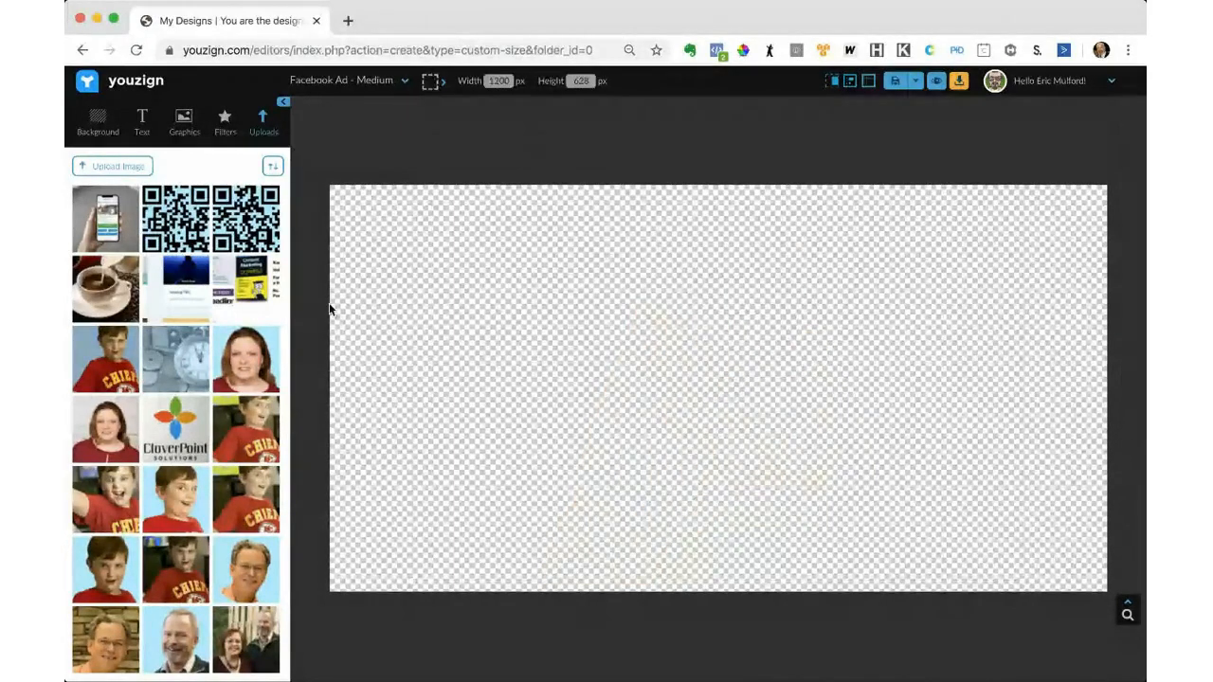
Search the Pixabay image integration for barn pictures
left_click(180, 119)
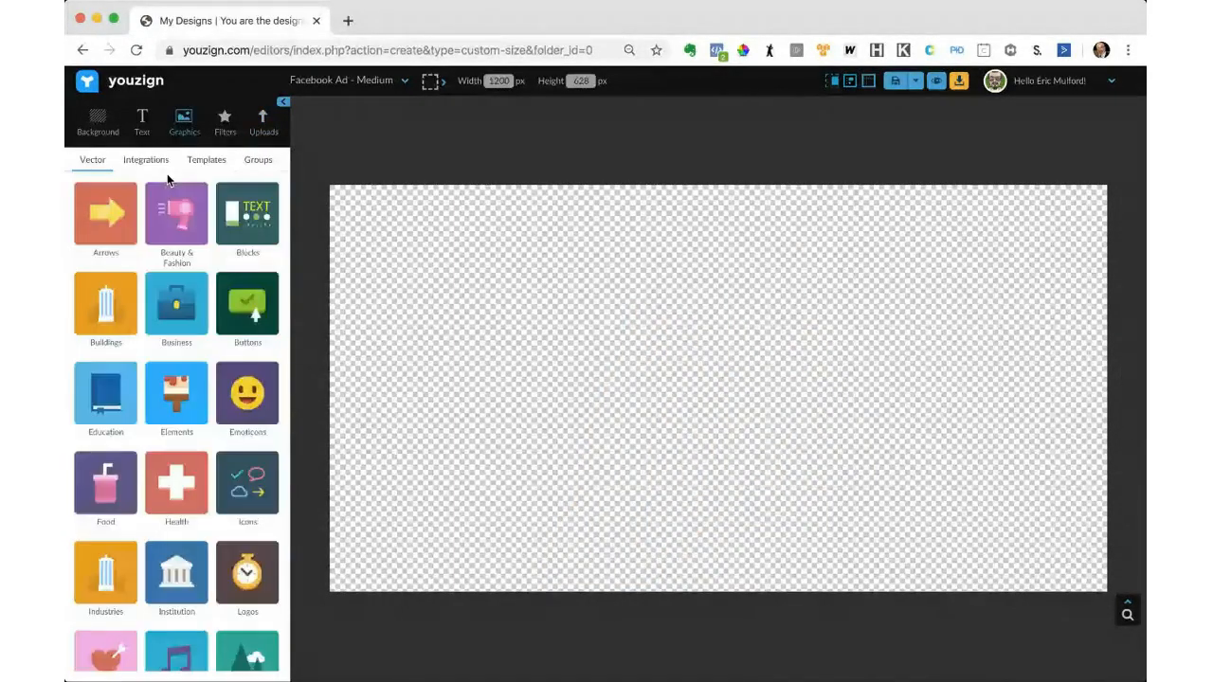
left_click(148, 159)
left_click(176, 222)
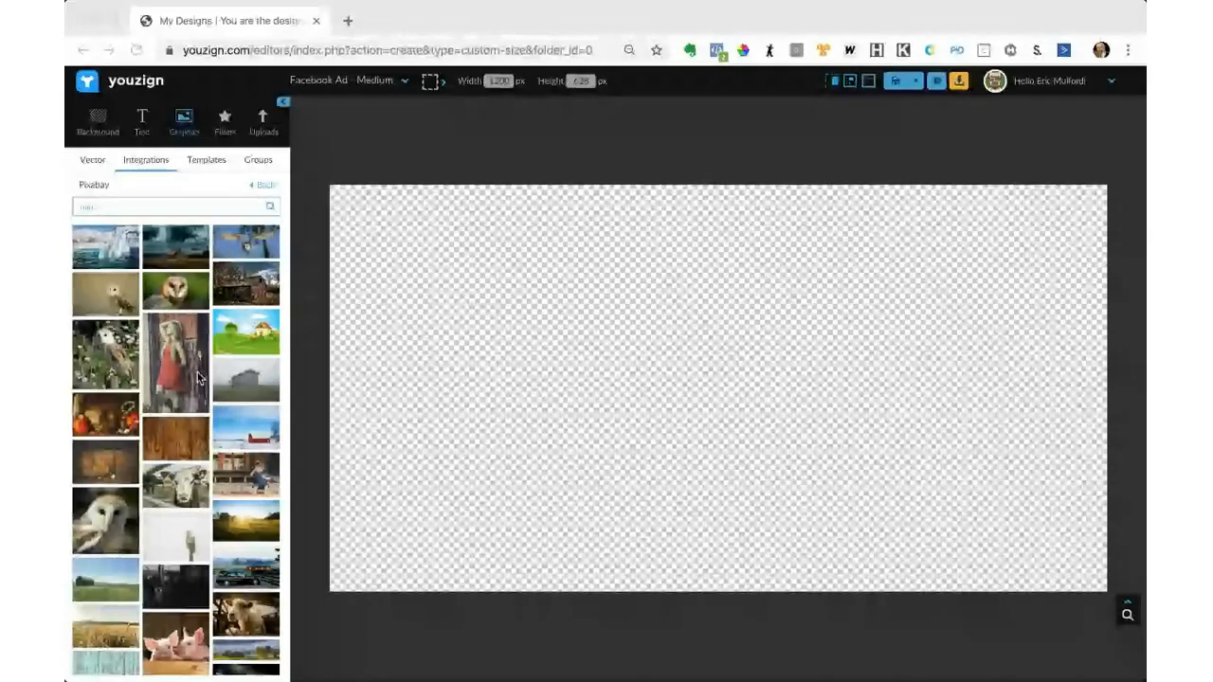
left_click(143, 205)
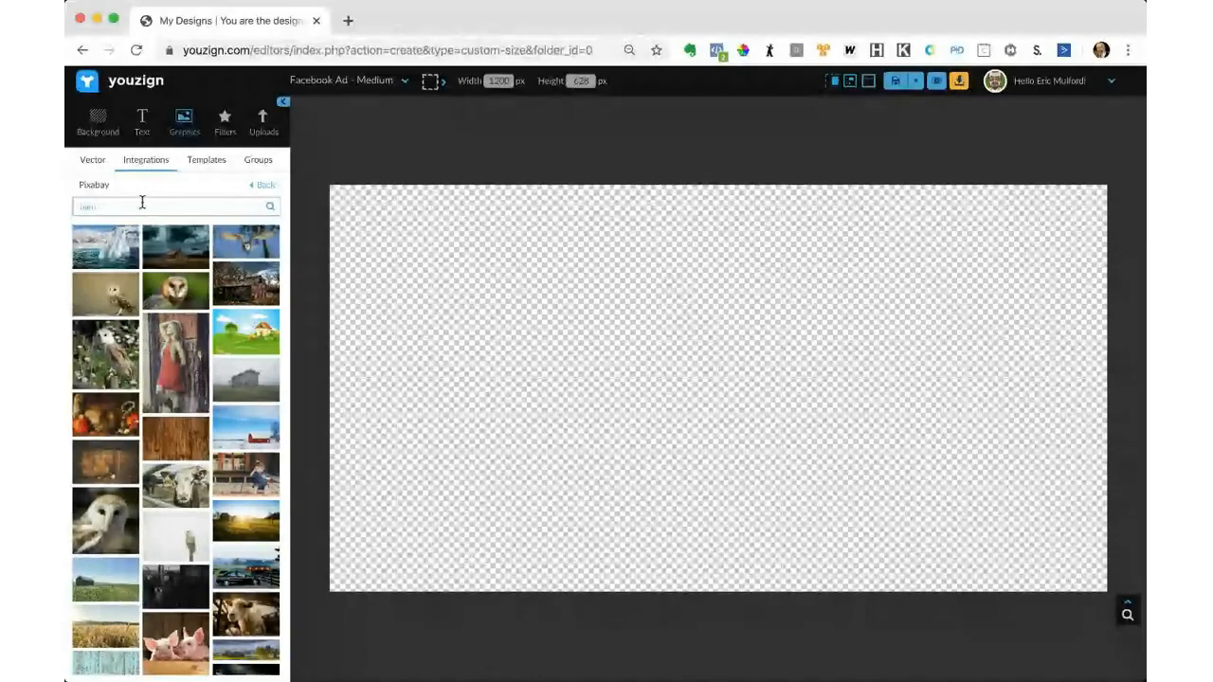
key("BackSpace")
key("BackSpace")
key("BackSpace")
key("BackSpace")
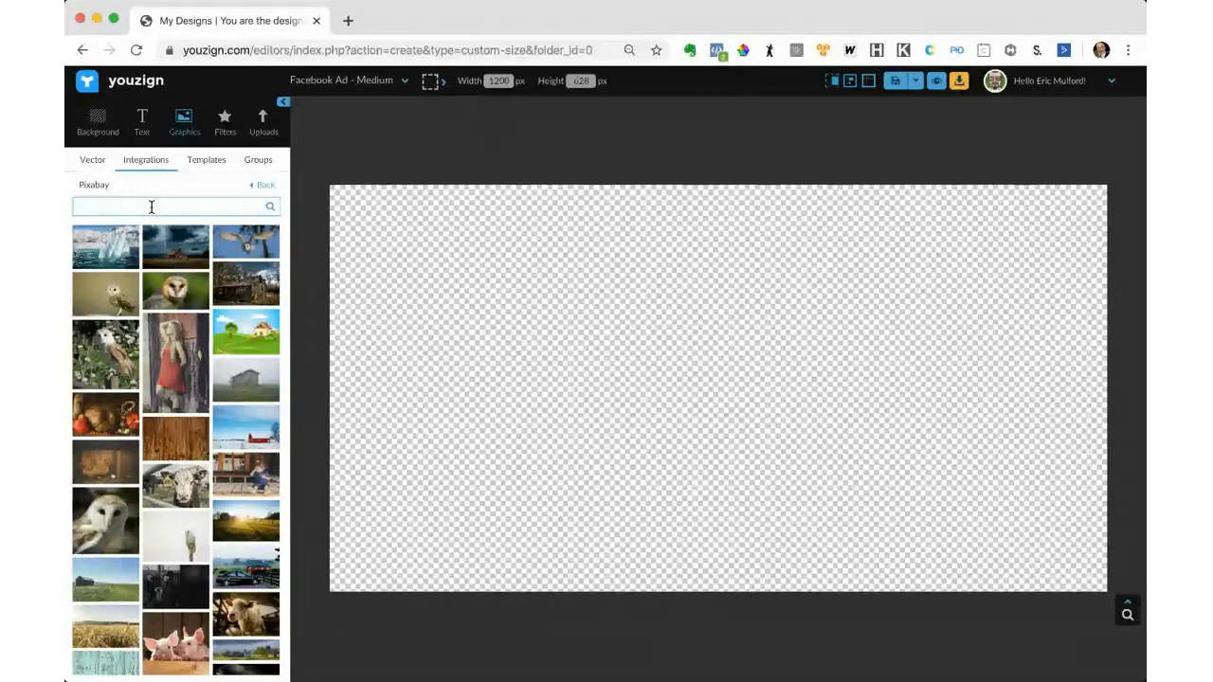
type("fr")
type("rming")
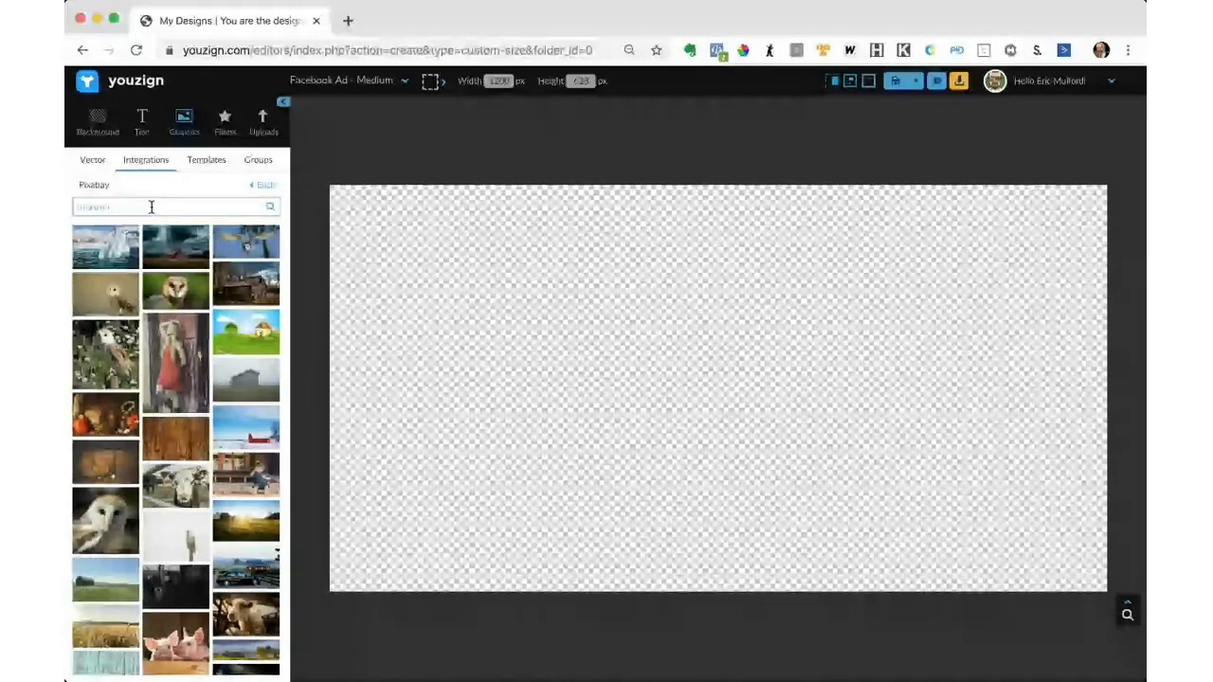
key("Return")
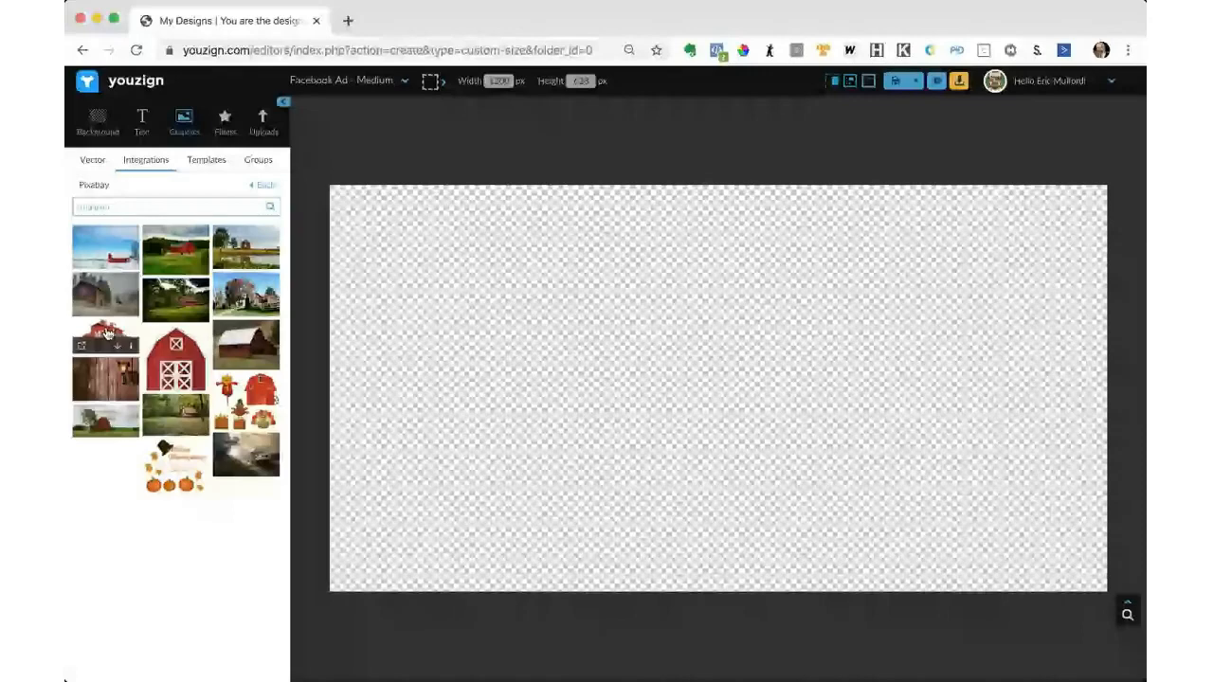
Add the red barn illustration to the canvas and cut out only its black doorway, using Graphics mode with Auto-Clip off
left_click(107, 332)
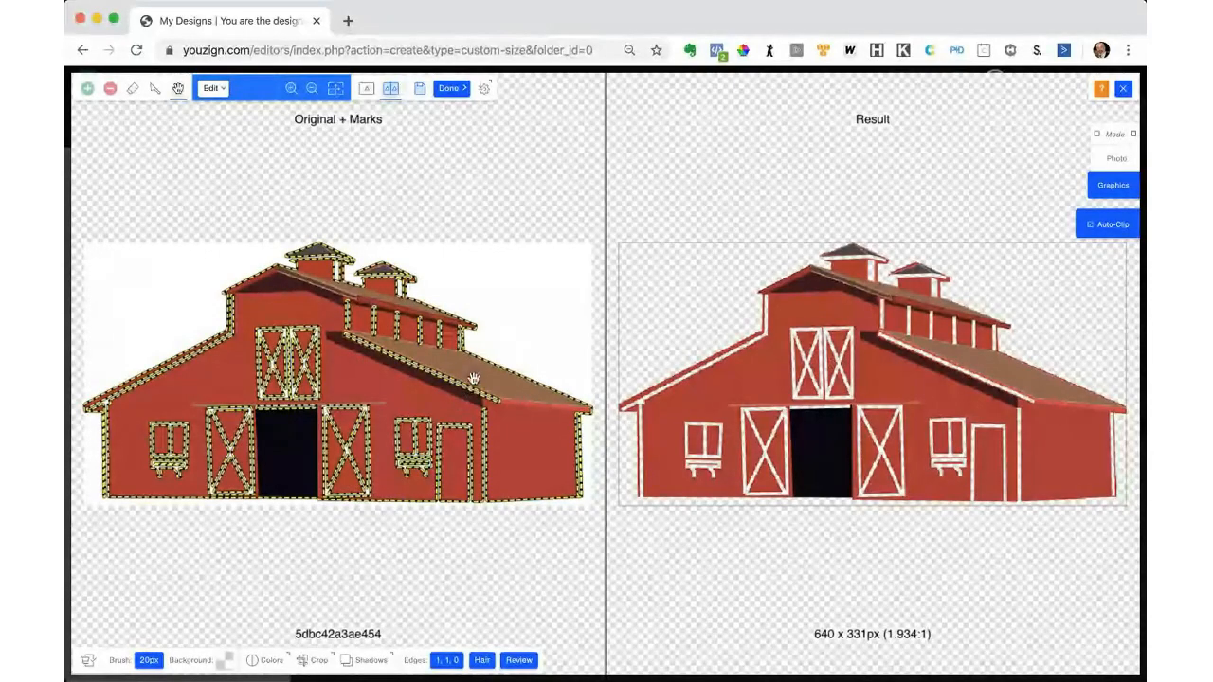
left_click(1102, 229)
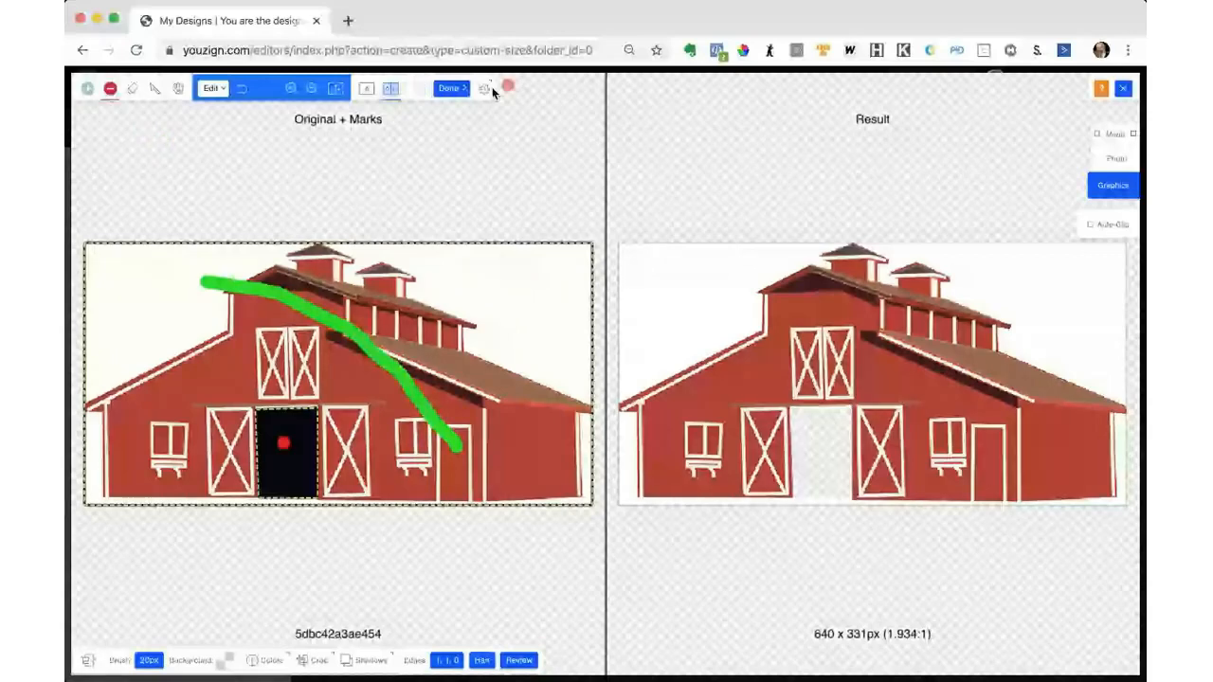
left_click(447, 89)
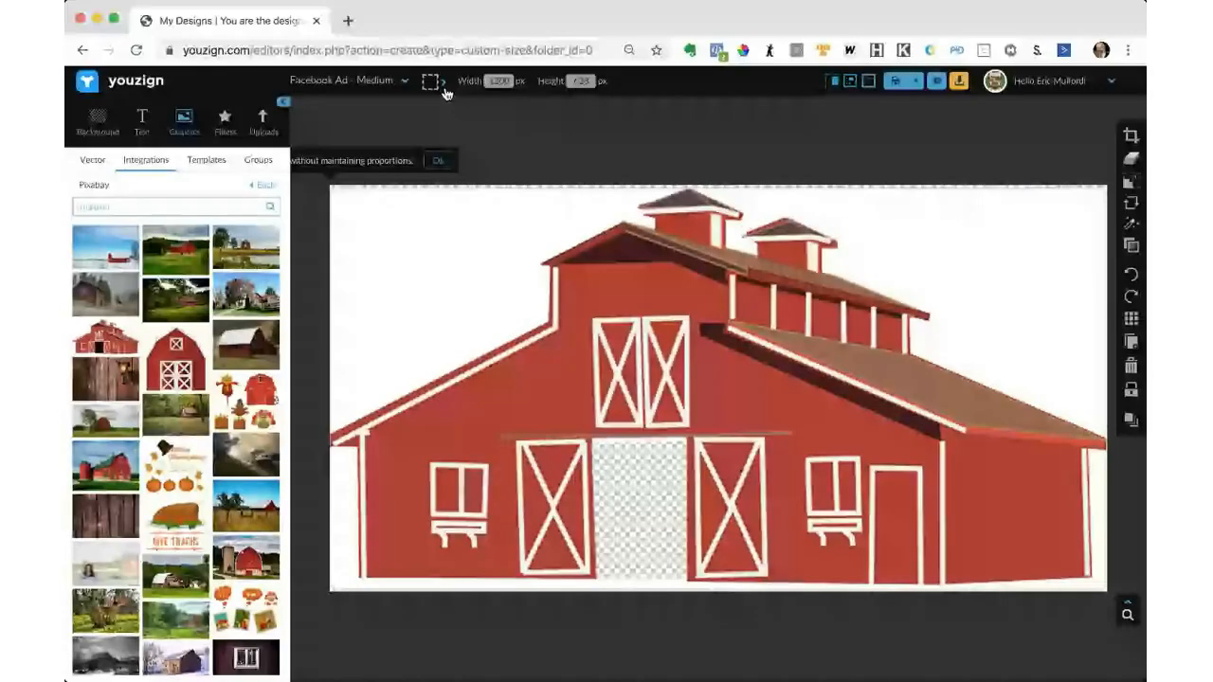
Add the uploaded photo of the boy in the red Chiefs shirt and scale it down over the barn doorway
left_click(263, 123)
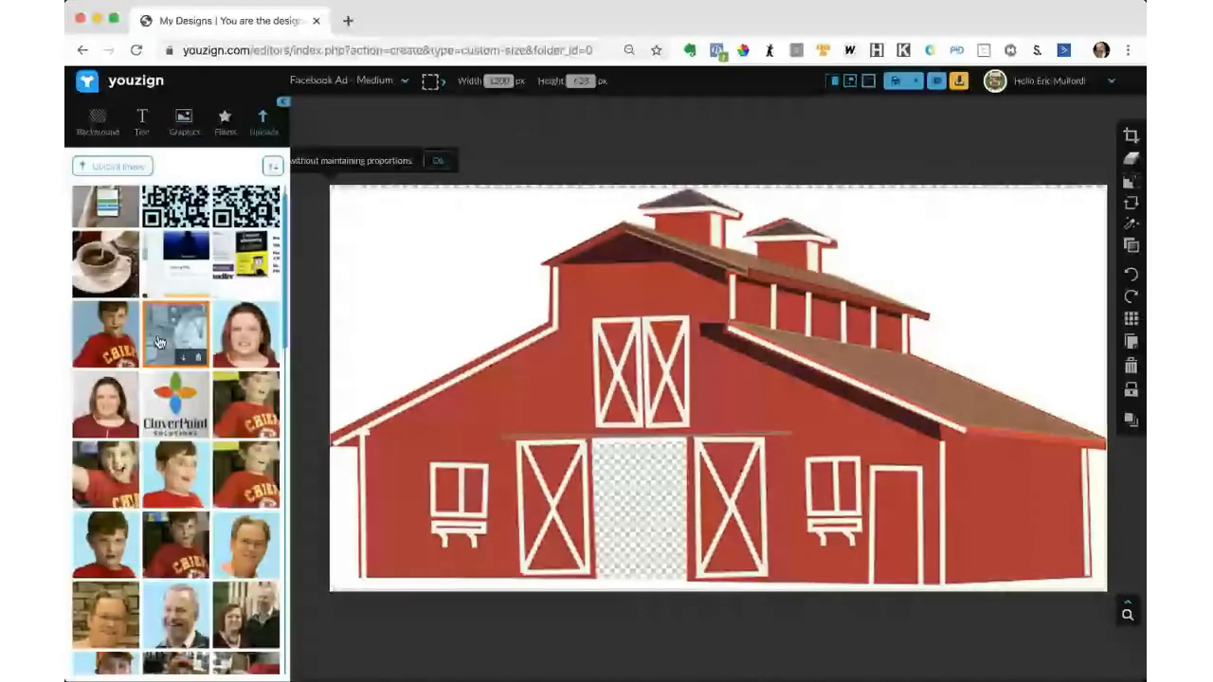
left_click(160, 342)
scroll(113, 419, "down", 1)
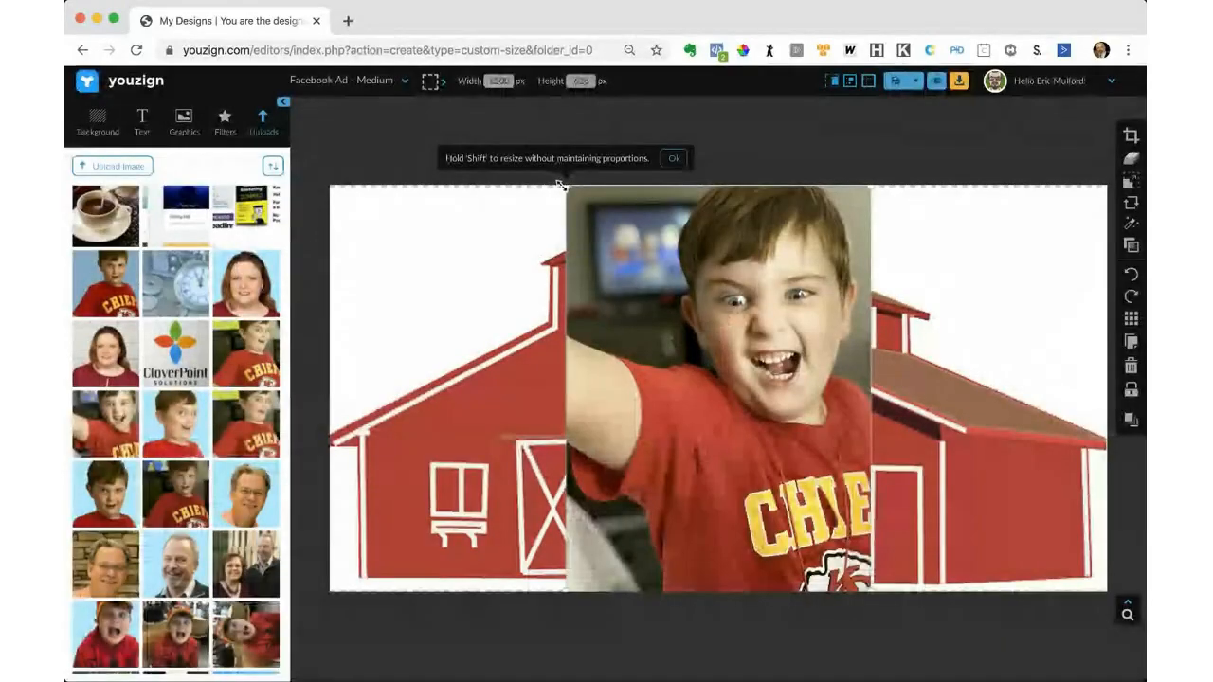
left_click_drag(560, 186, 709, 382)
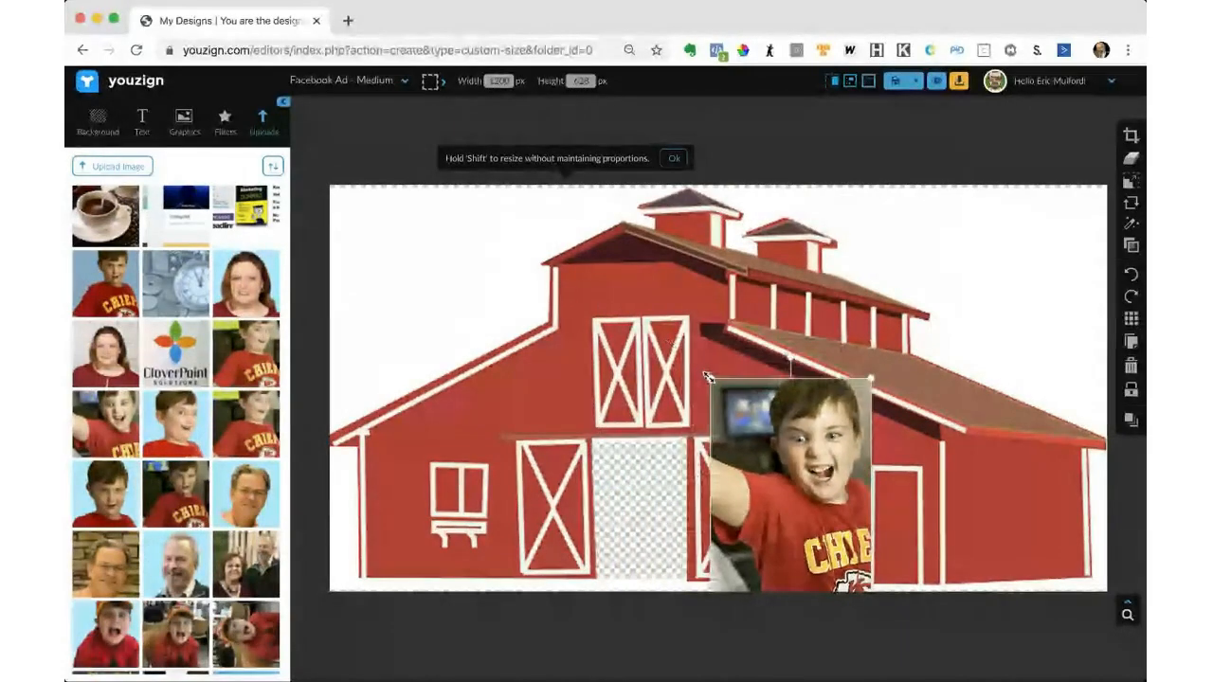
left_click_drag(792, 477, 634, 504)
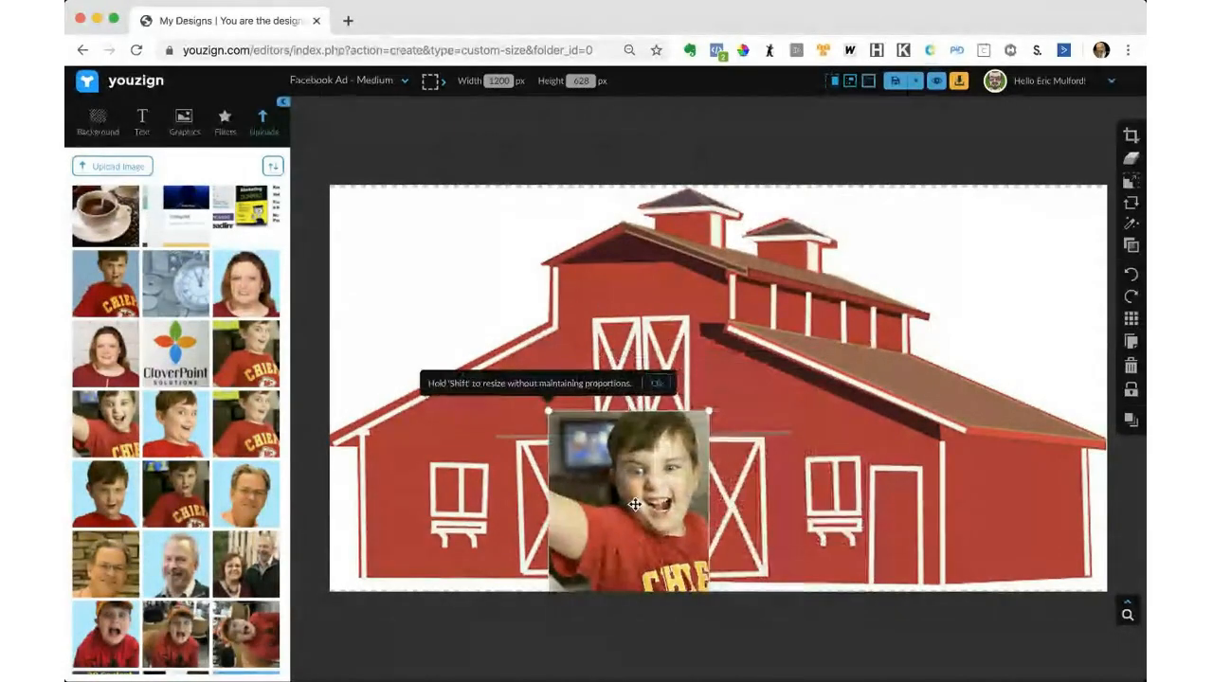
Send the boy's photo behind the barn and move the barn up to uncover the lower part of the photo
left_click(1130, 420)
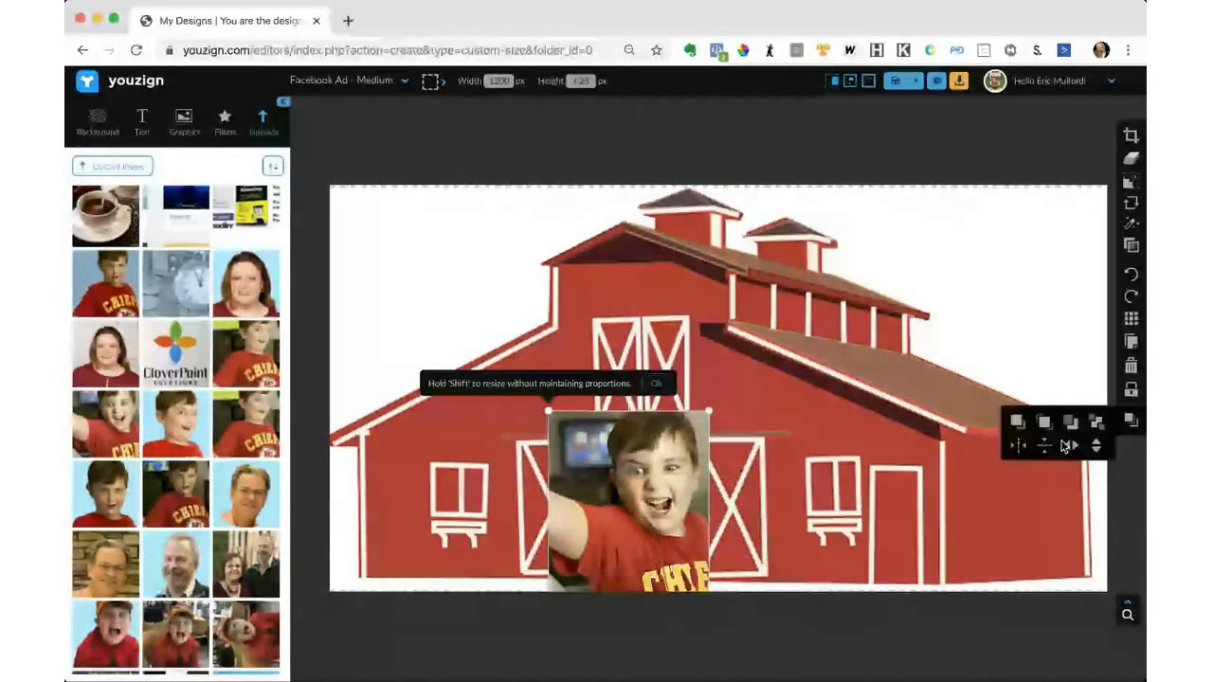
left_click(1070, 422)
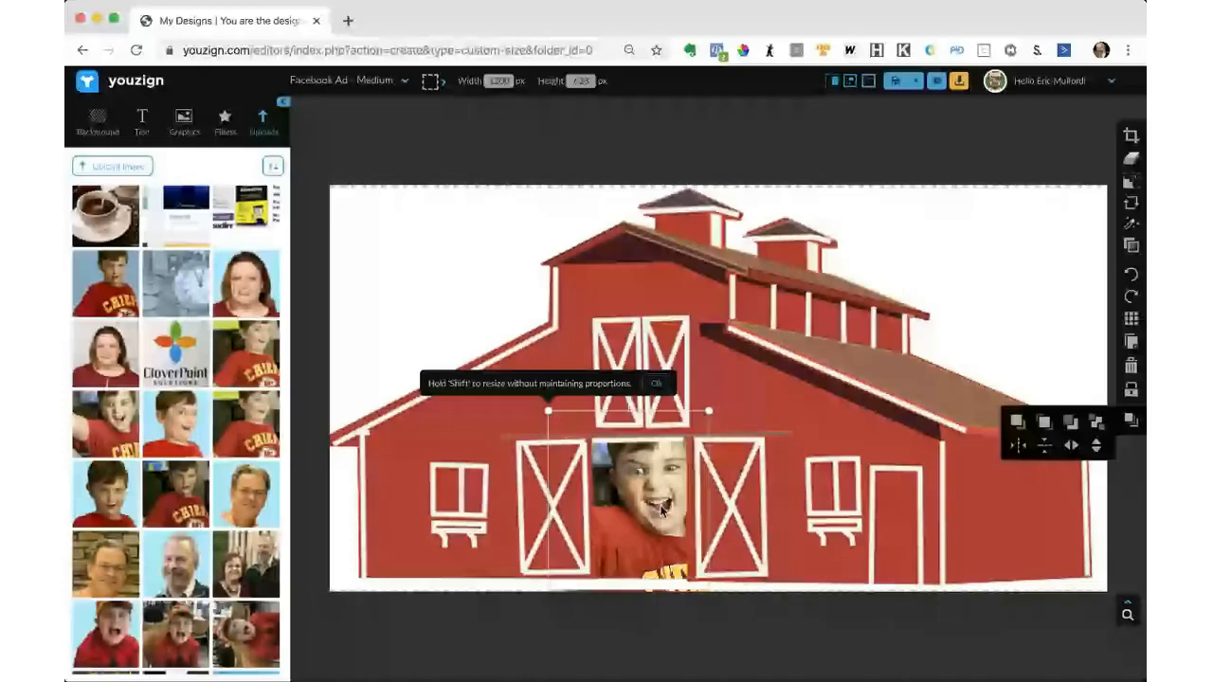
left_click_drag(661, 509, 665, 485)
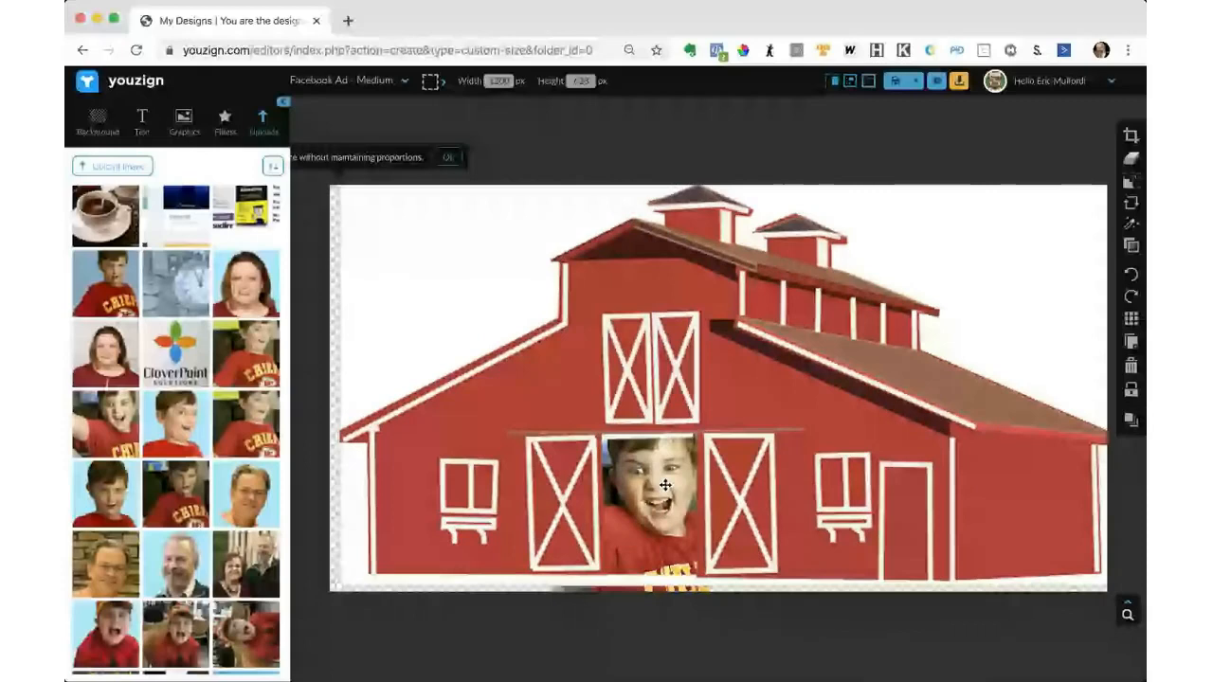
left_click(1130, 420)
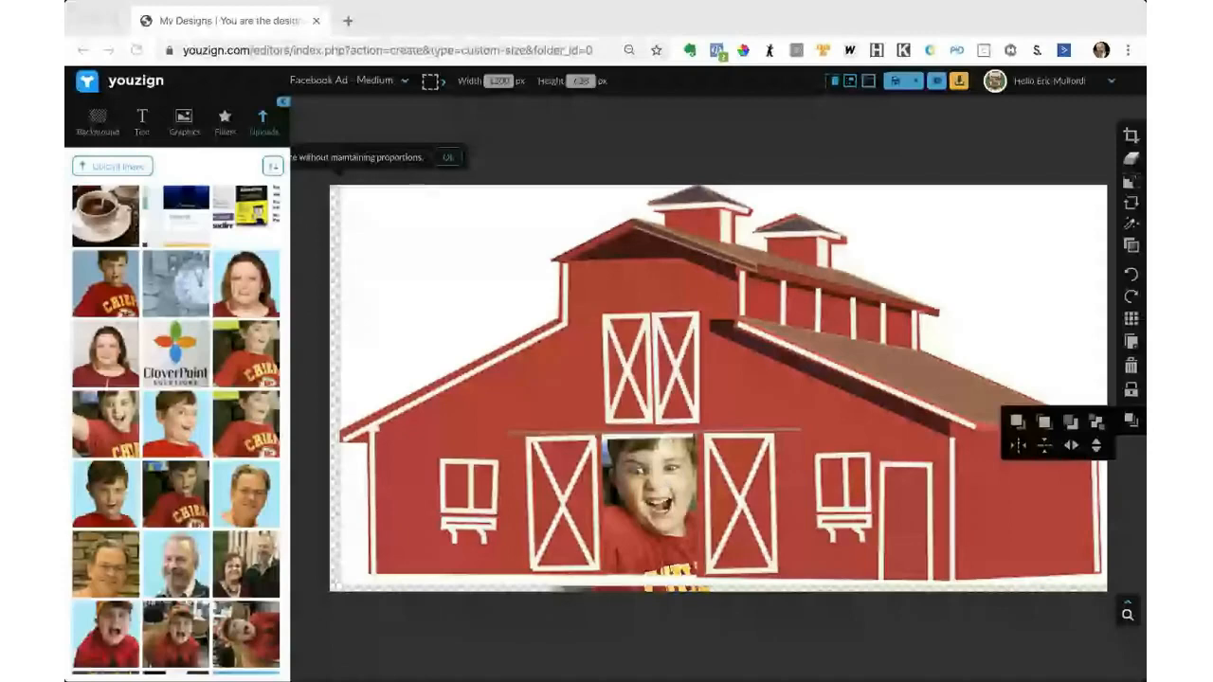
left_click_drag(773, 512, 766, 455)
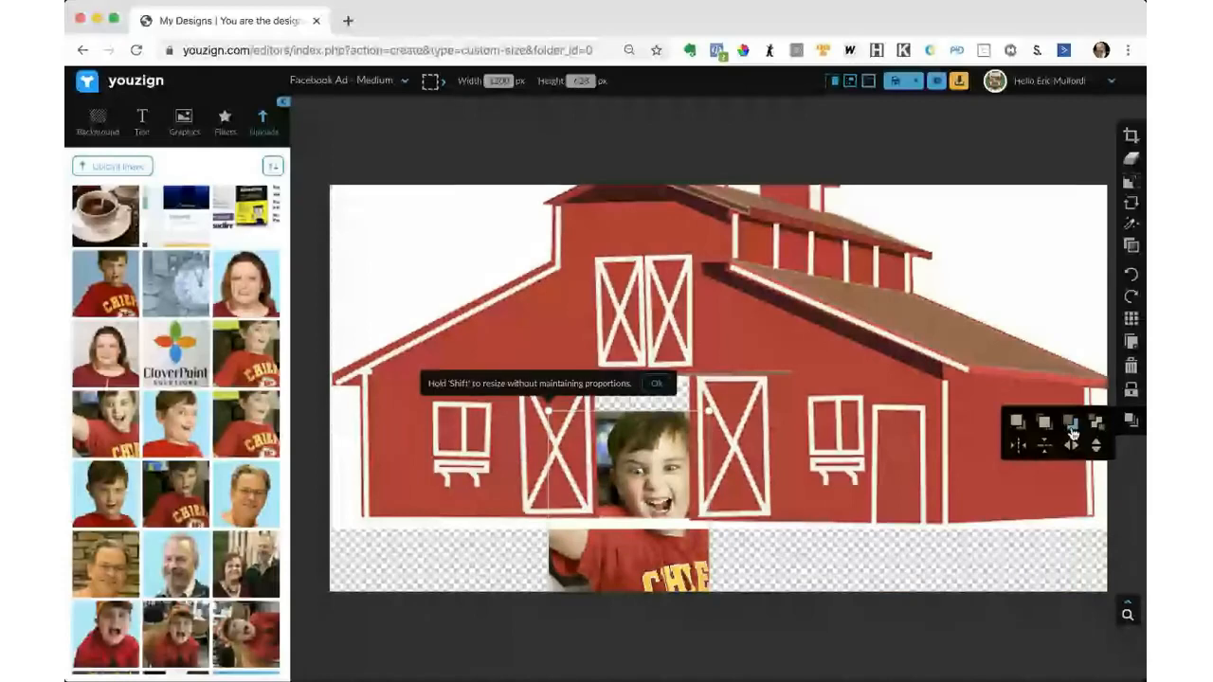
Bring the boy's photo in front of the barn and send it behind the barn again
left_click(1041, 426)
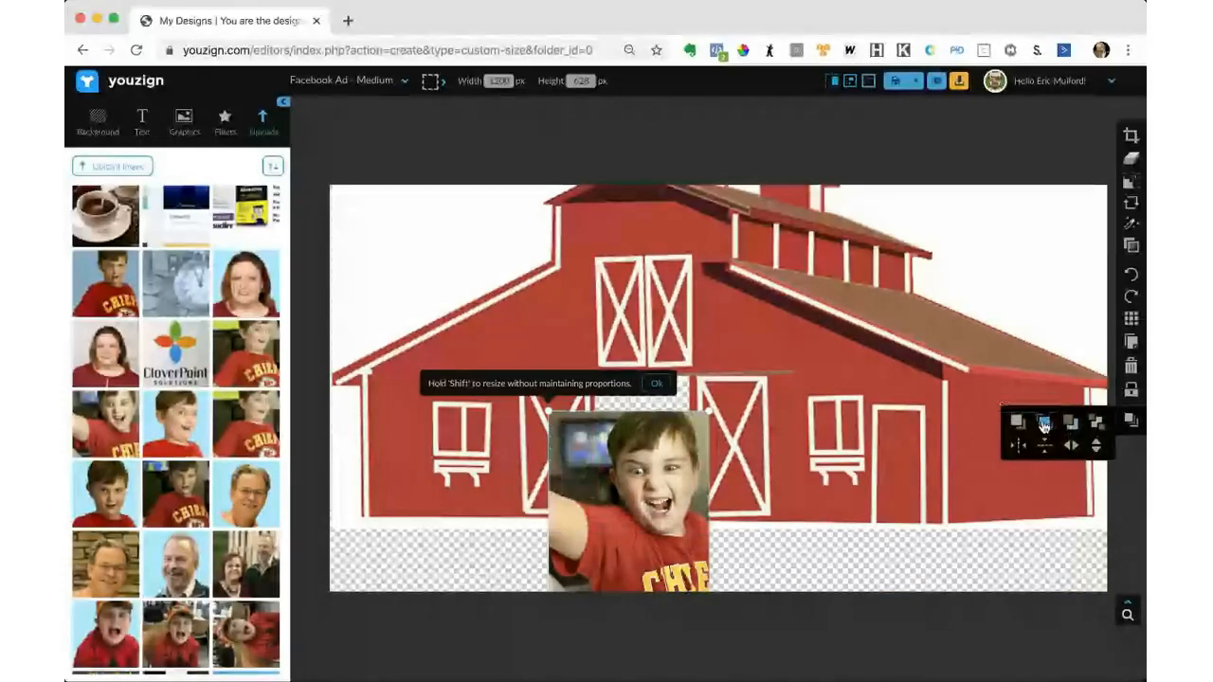
left_click(1094, 425)
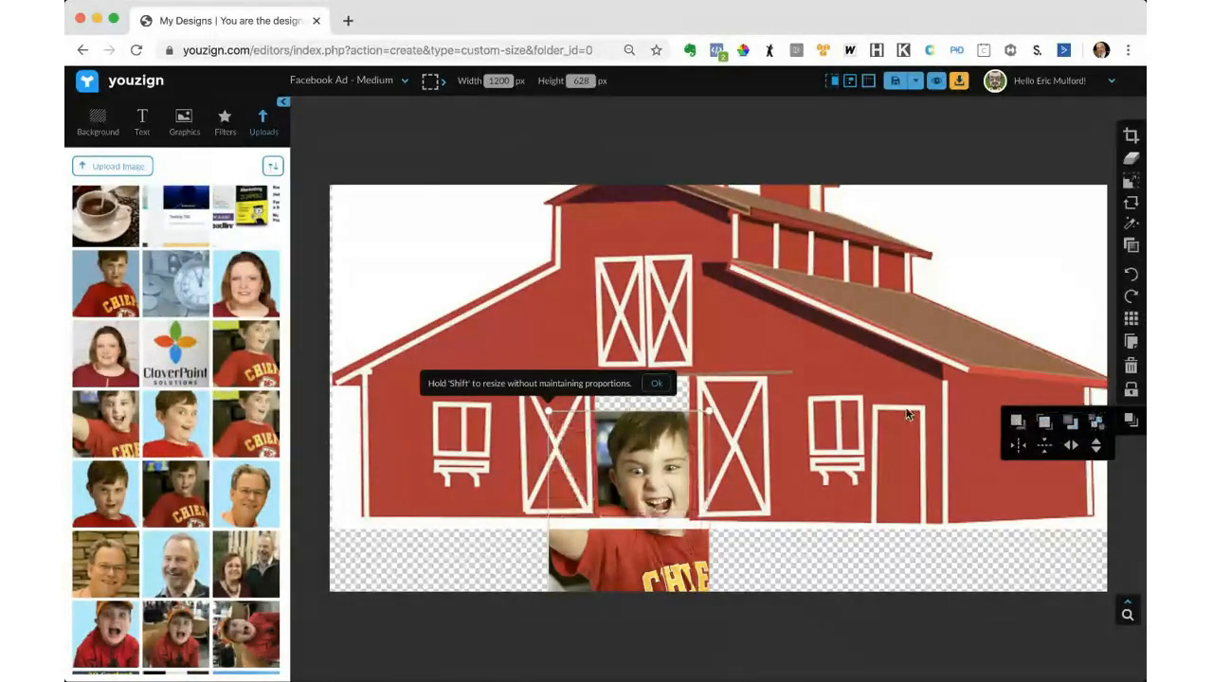
left_click(679, 572)
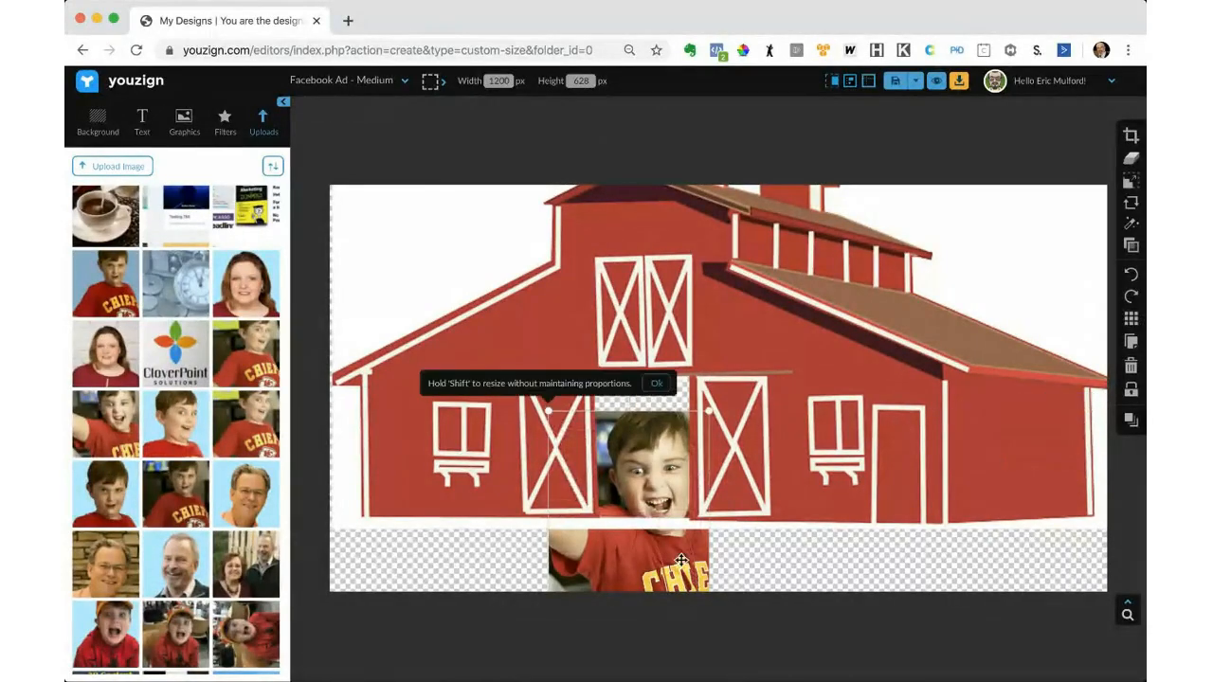
Scale the boy's photo down and position it with the barn so that it fills the cut-out doorway
left_click_drag(710, 411, 671, 462)
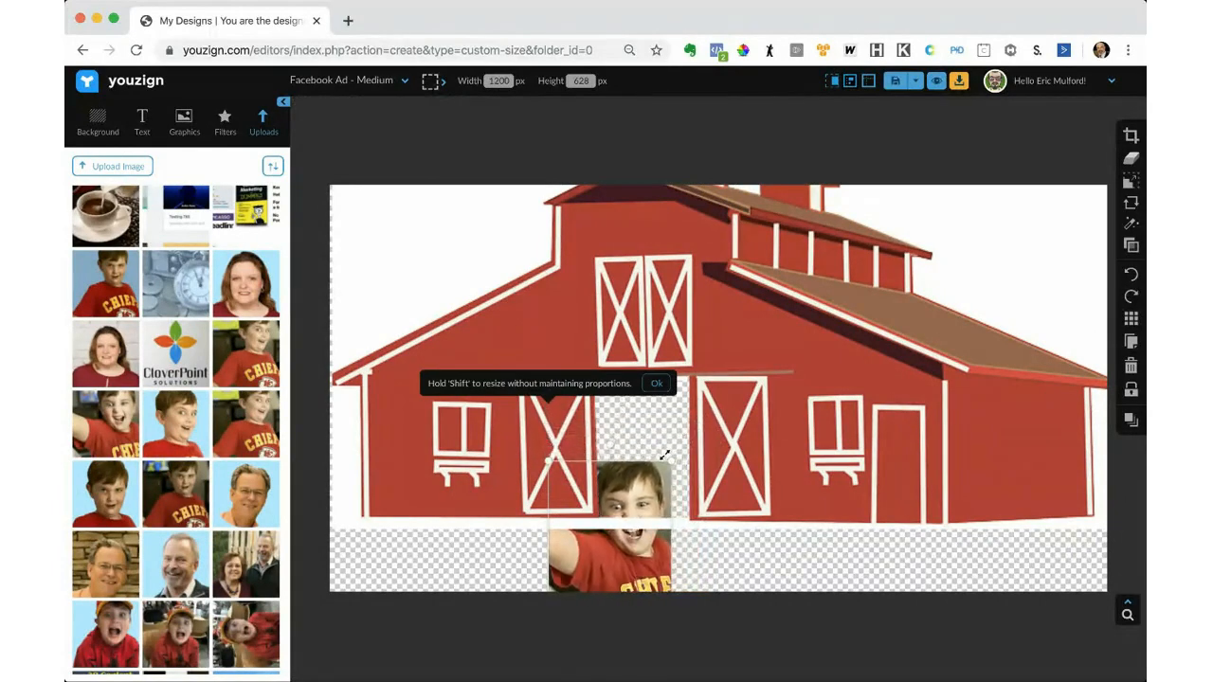
left_click(728, 453)
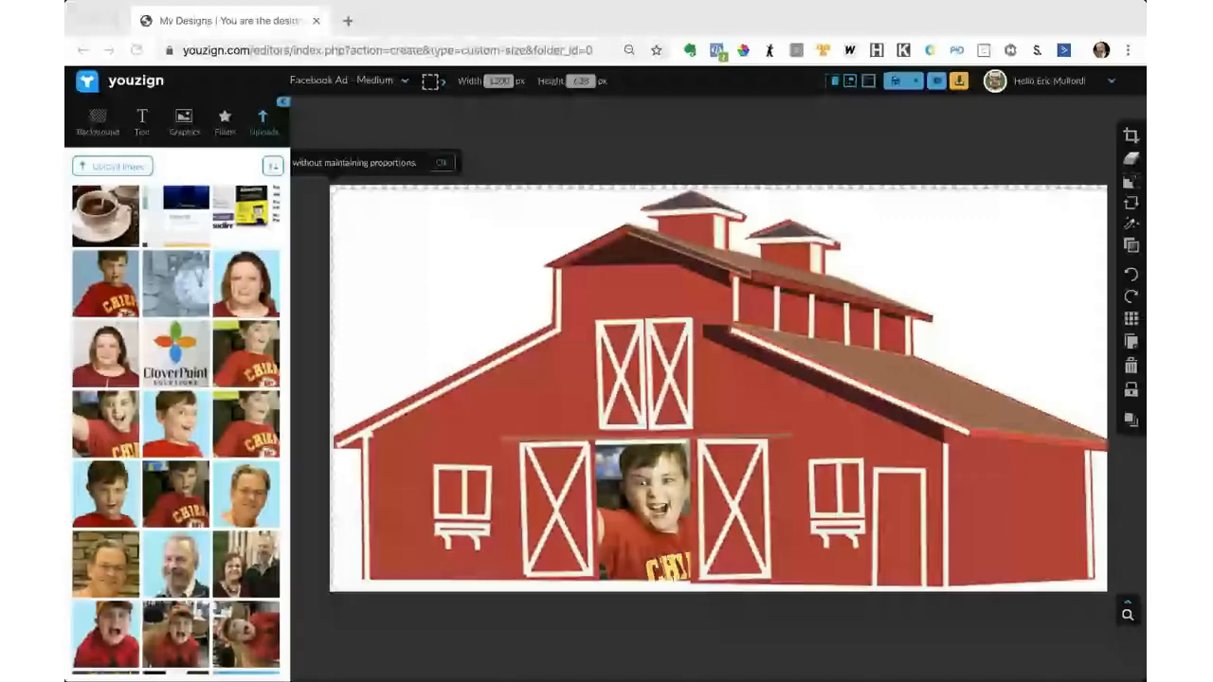
Delete the barn and the boy's photo to clear the canvas
left_click(825, 437)
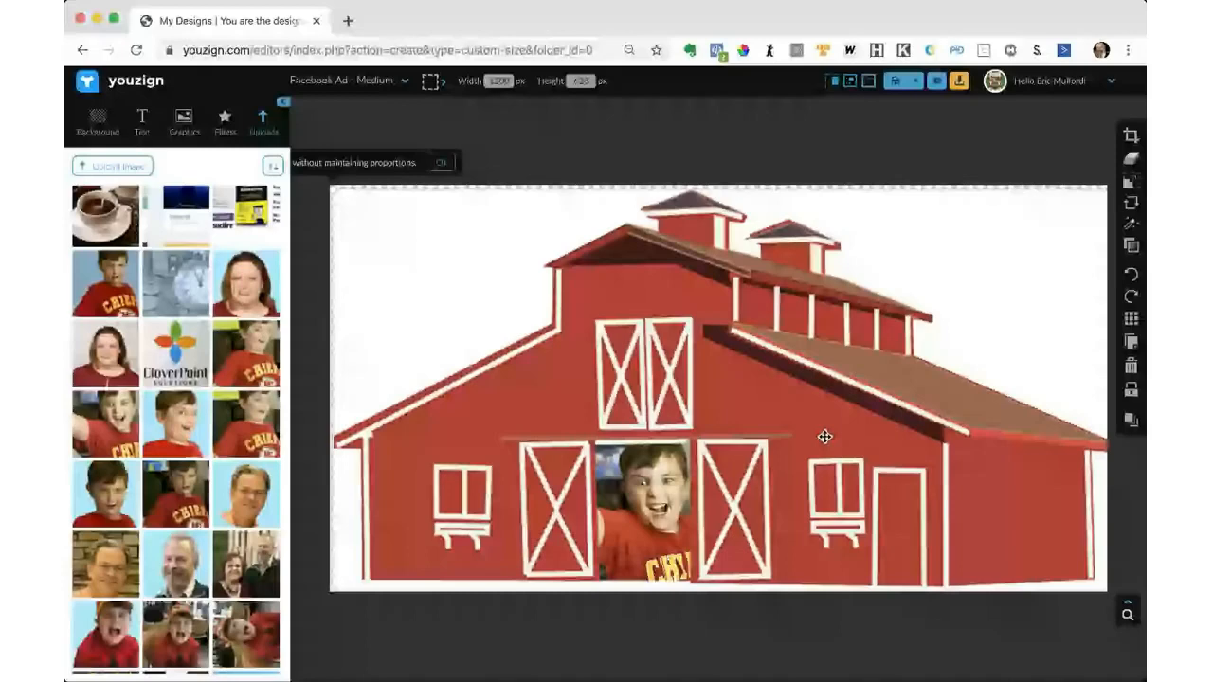
left_click(1129, 369)
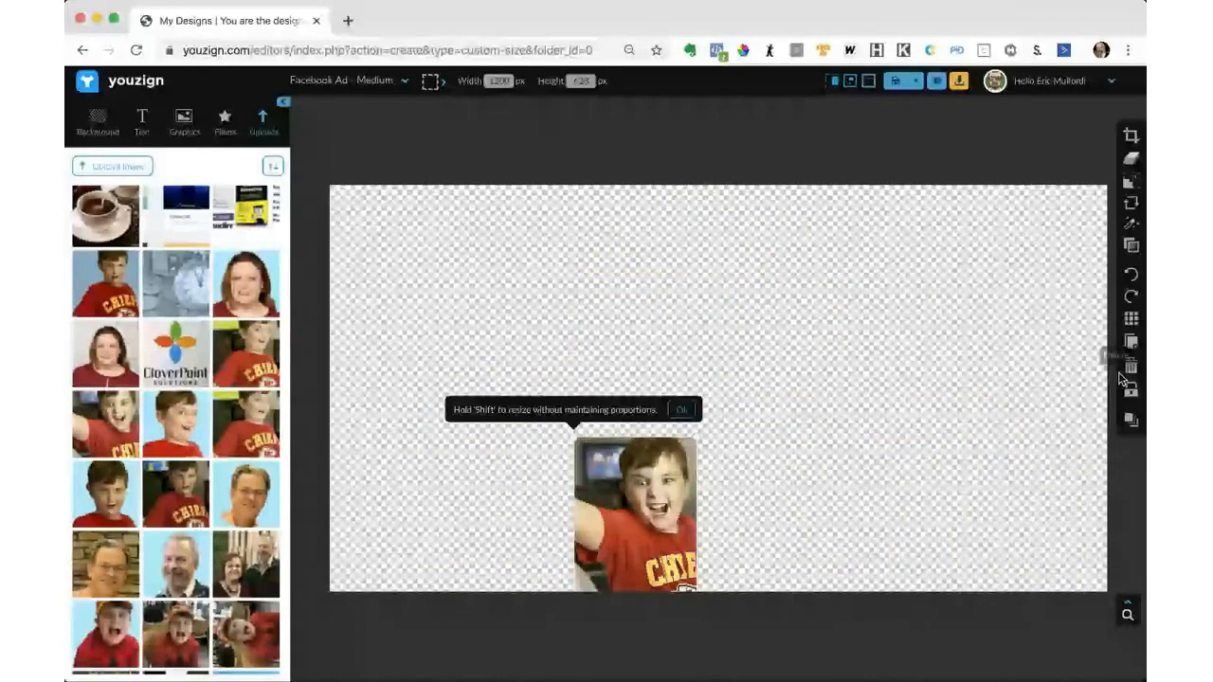
left_click(1126, 371)
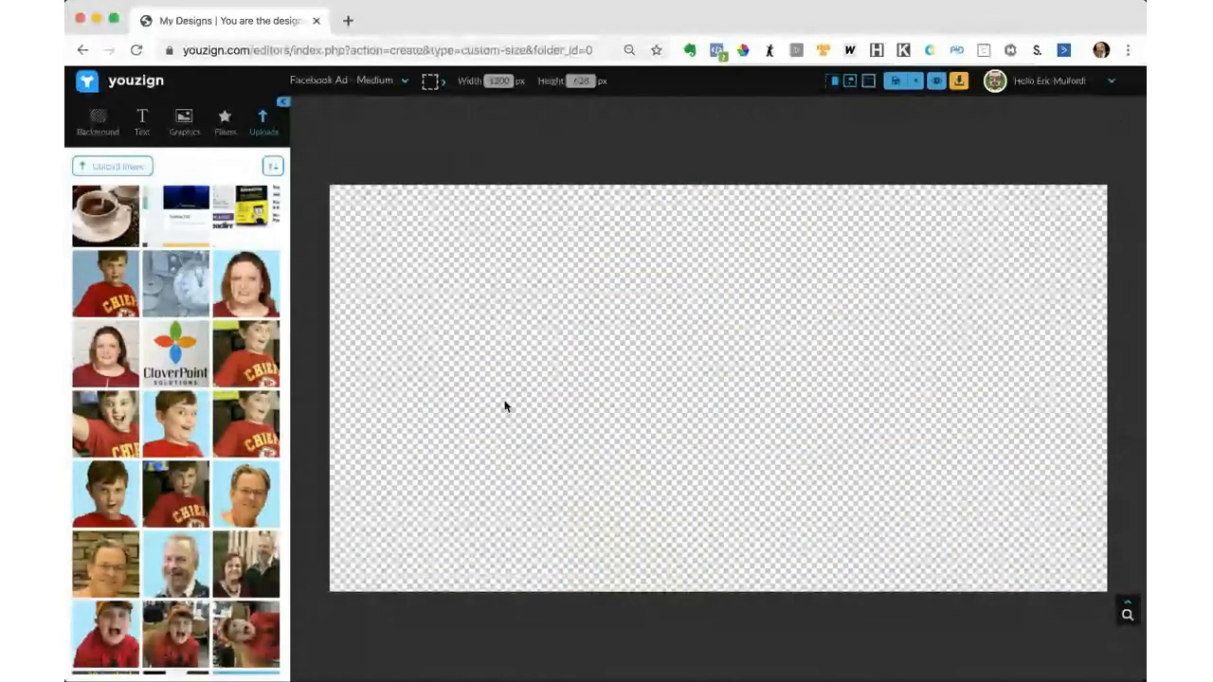
Add the uploaded coffee cup photo and cut out its background and the coffee inside the cup
left_click(176, 280)
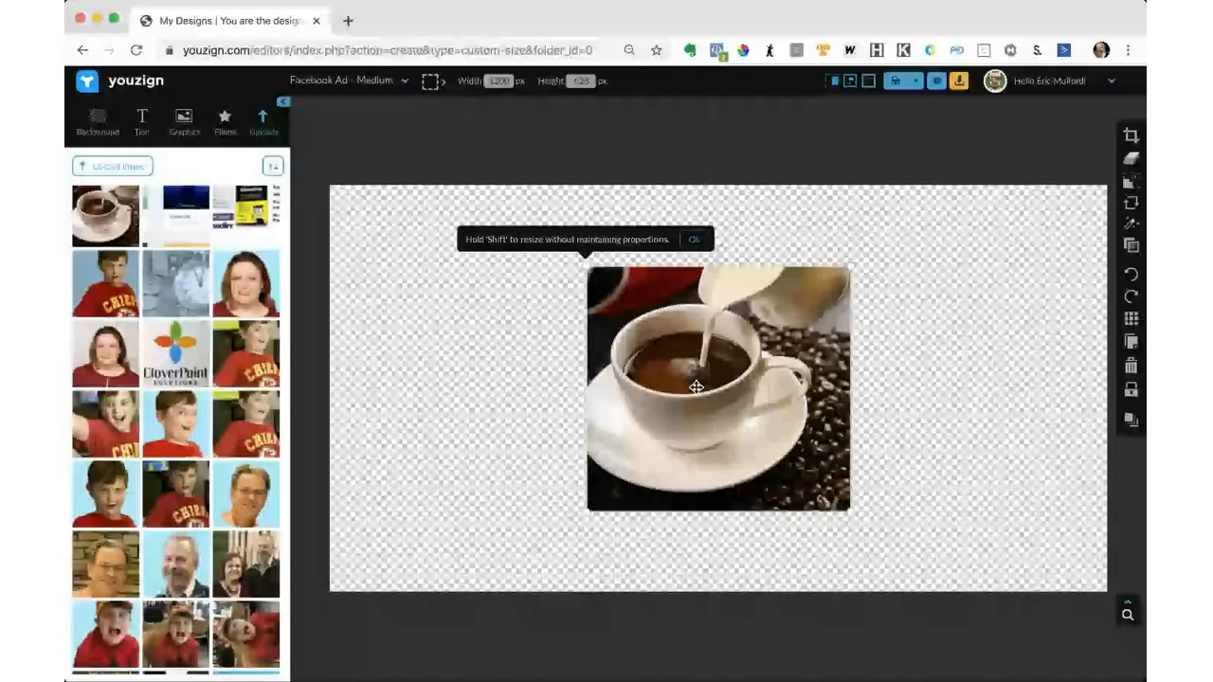
left_click(1133, 160)
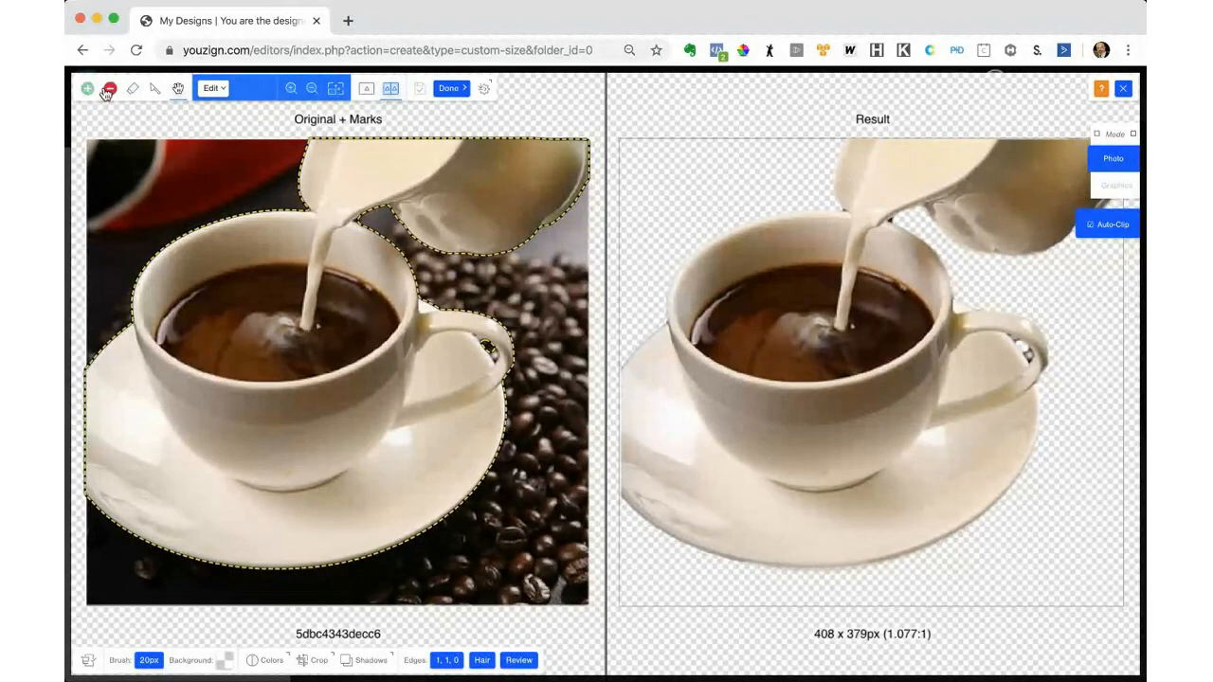
left_click(110, 88)
left_click_drag(254, 277, 258, 354)
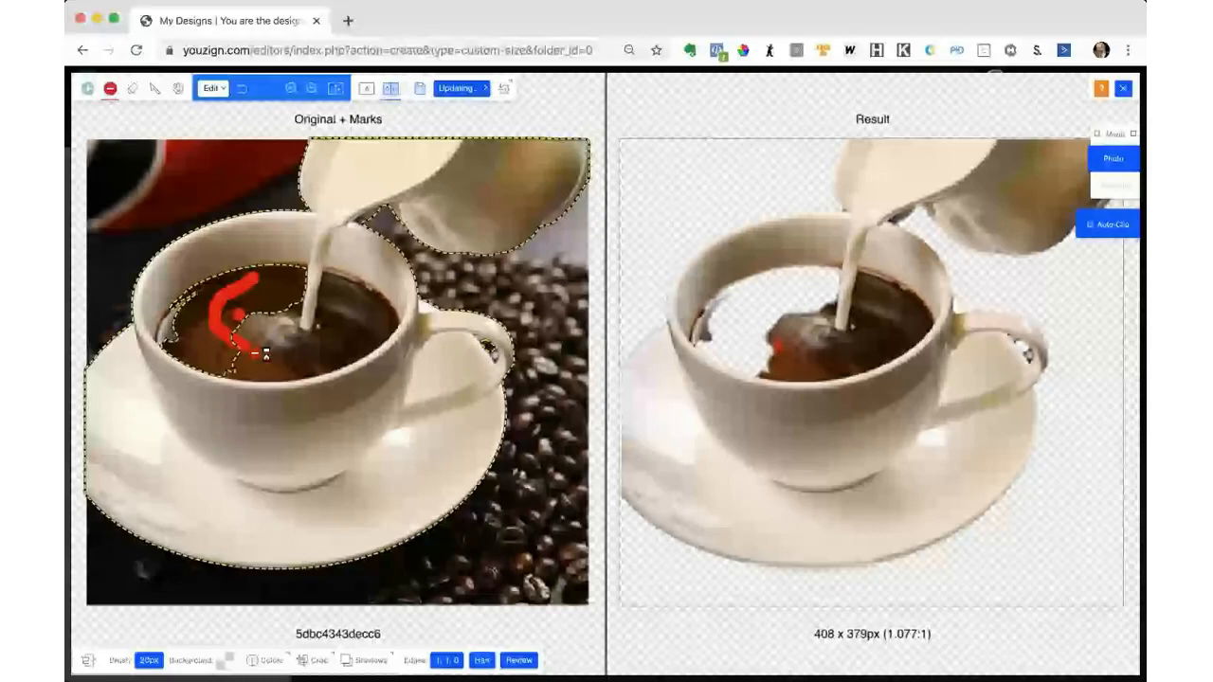
left_click_drag(266, 354, 358, 314)
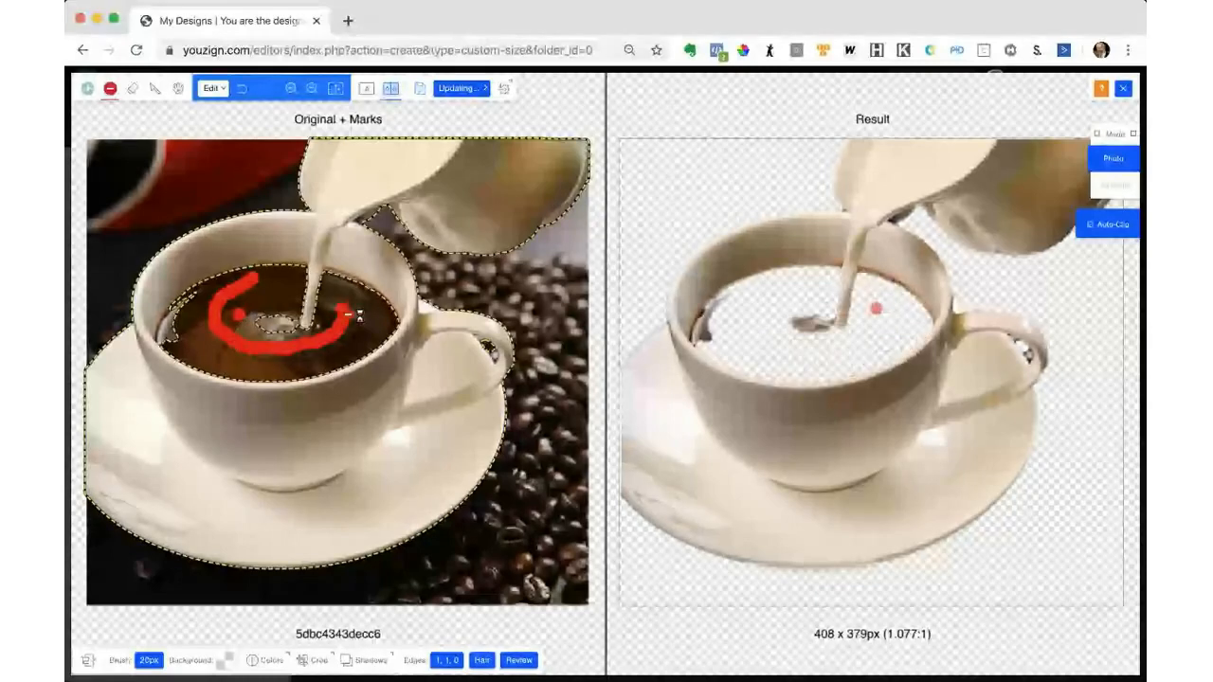
left_click_drag(170, 326, 175, 351)
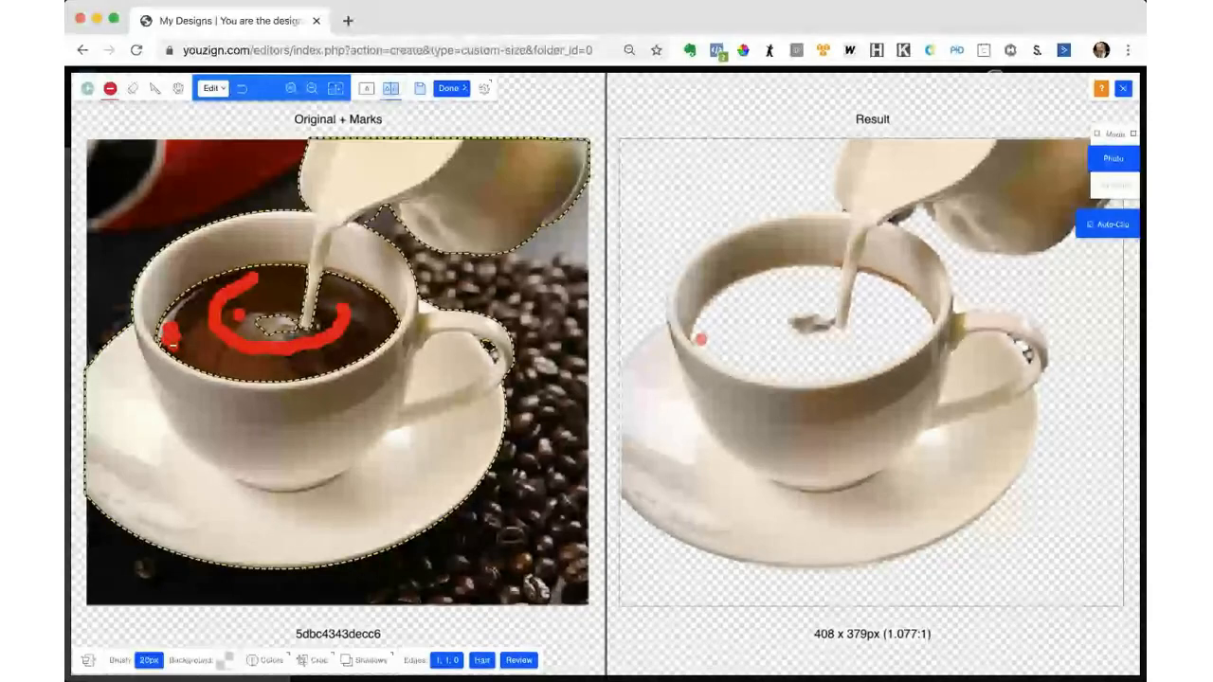
left_click(169, 337)
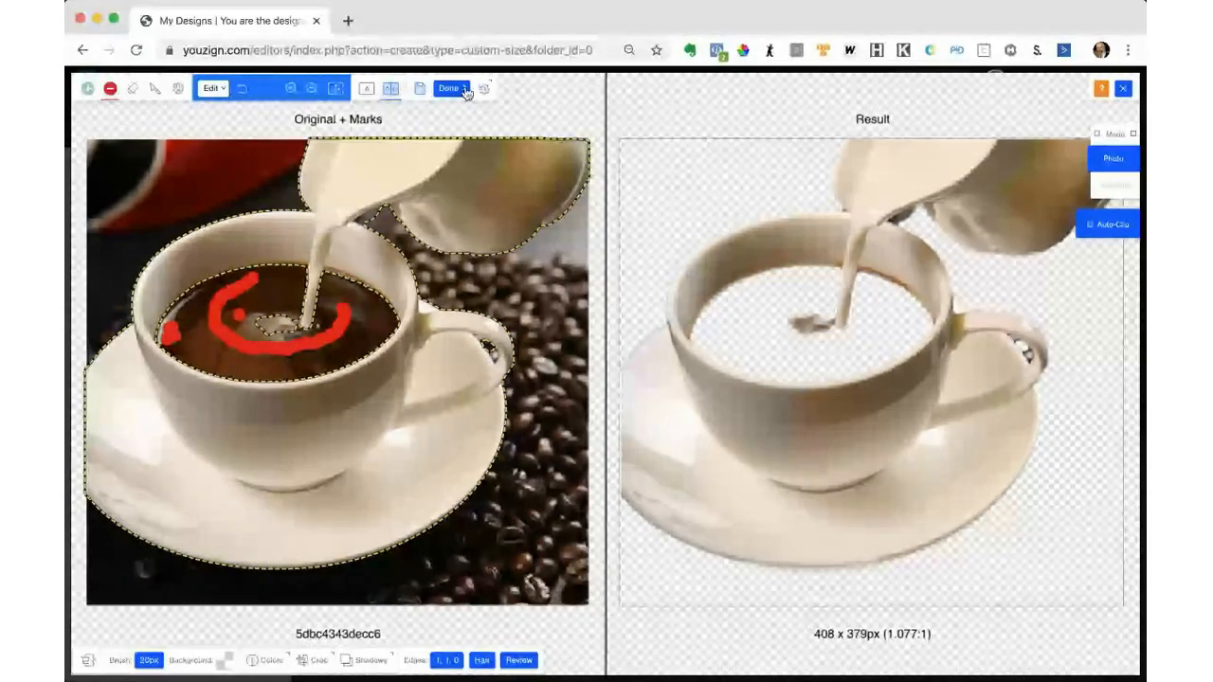
left_click(465, 88)
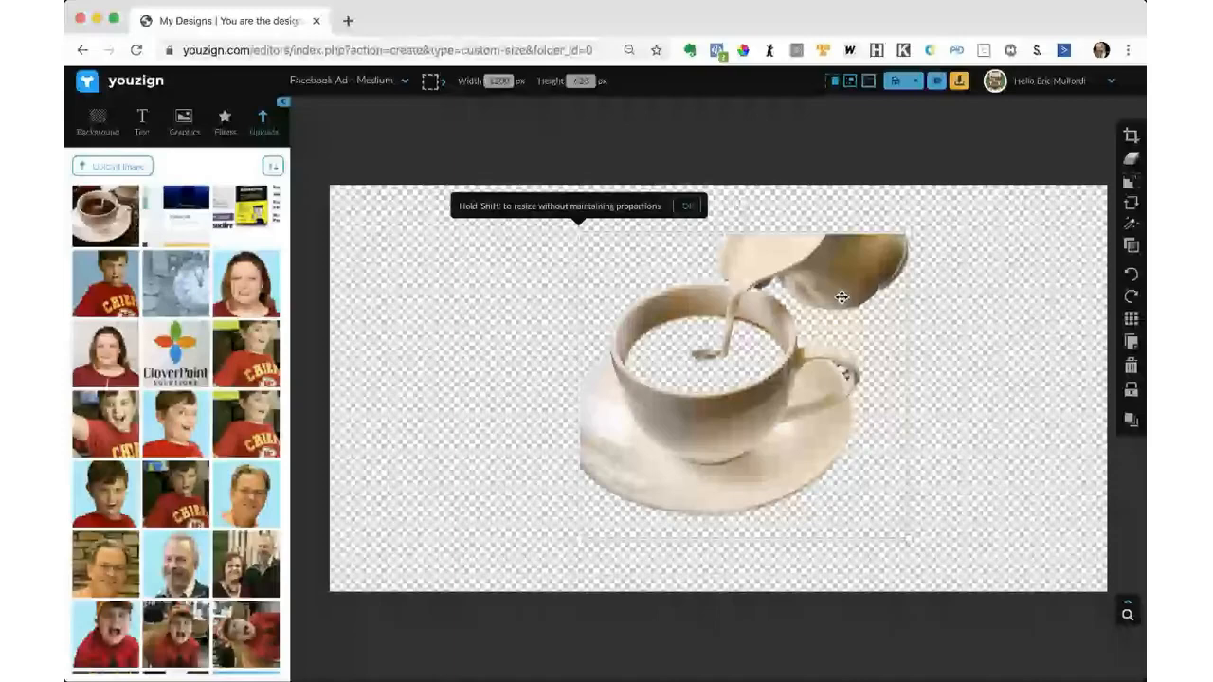
Crop the canvas around the coffee cup to a custom size of 645 × 628 px
left_click_drag(841, 297, 829, 301)
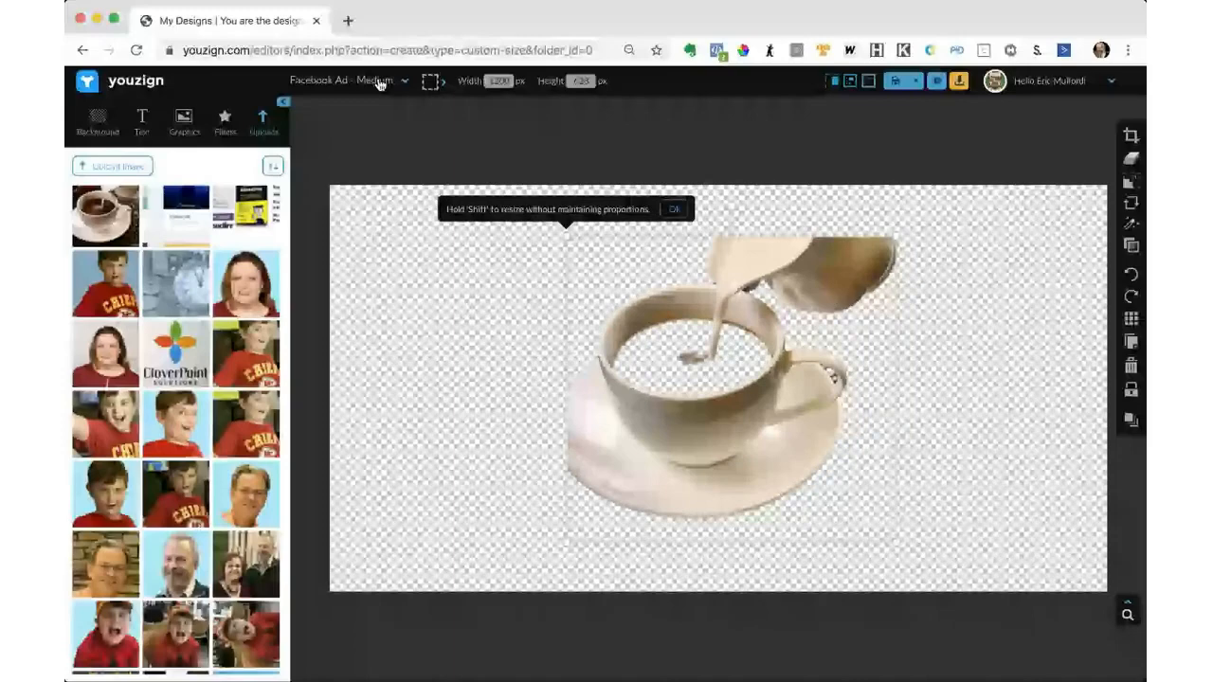
left_click(379, 83)
left_click(358, 115)
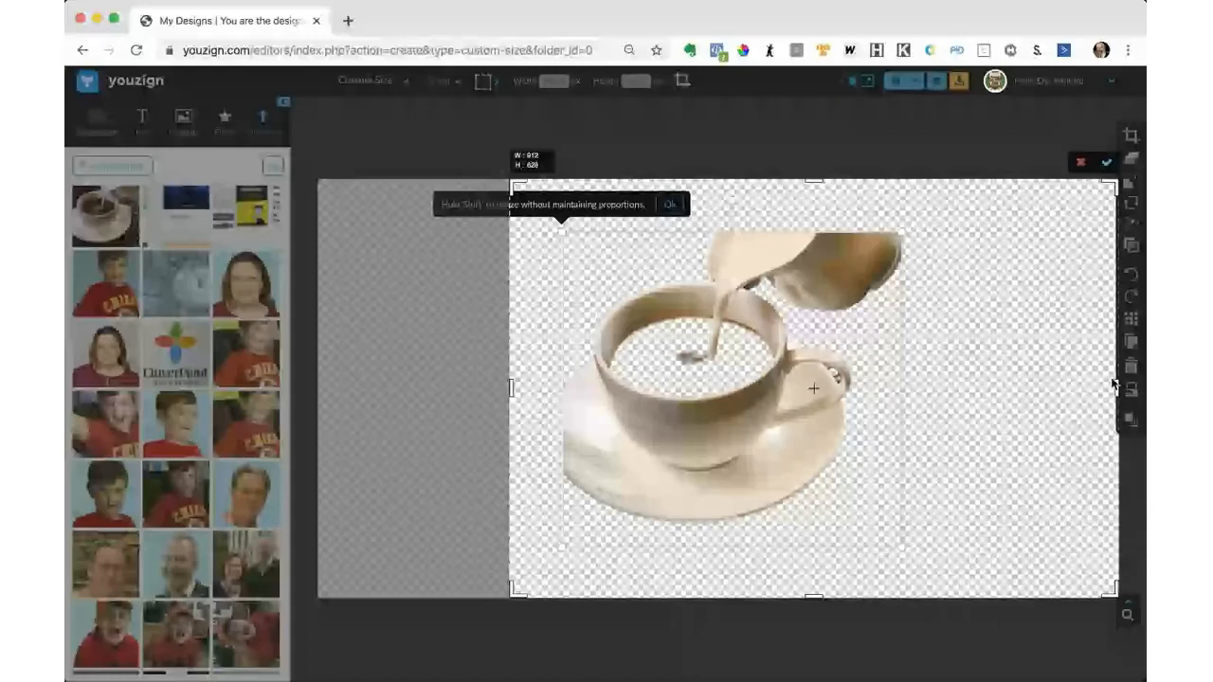
left_click_drag(1114, 385, 938, 387)
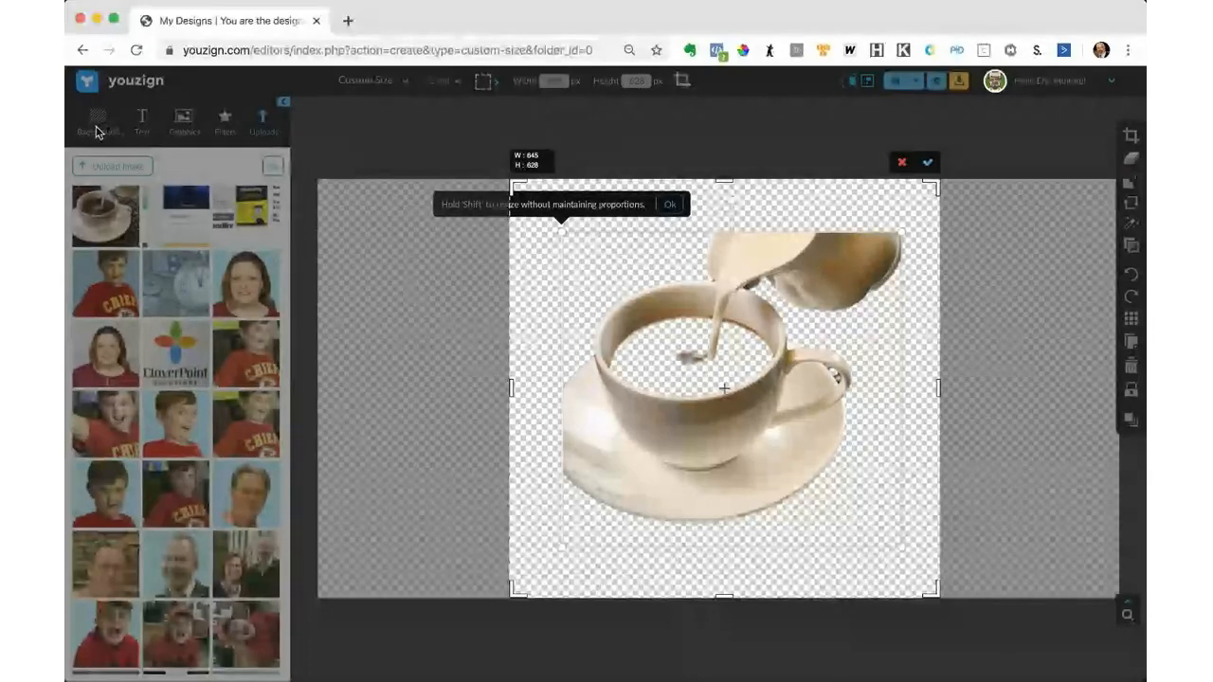
left_click(933, 166)
Set the weathered wood table photo as the canvas background image
left_click(100, 127)
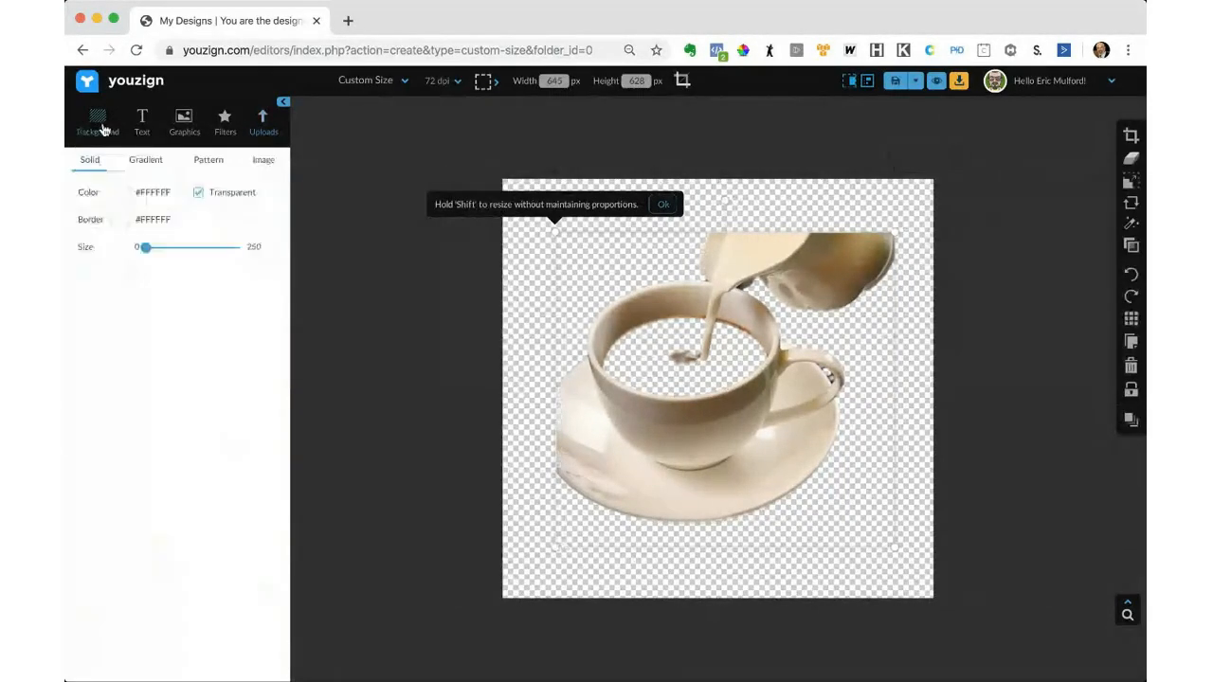
left_click(259, 162)
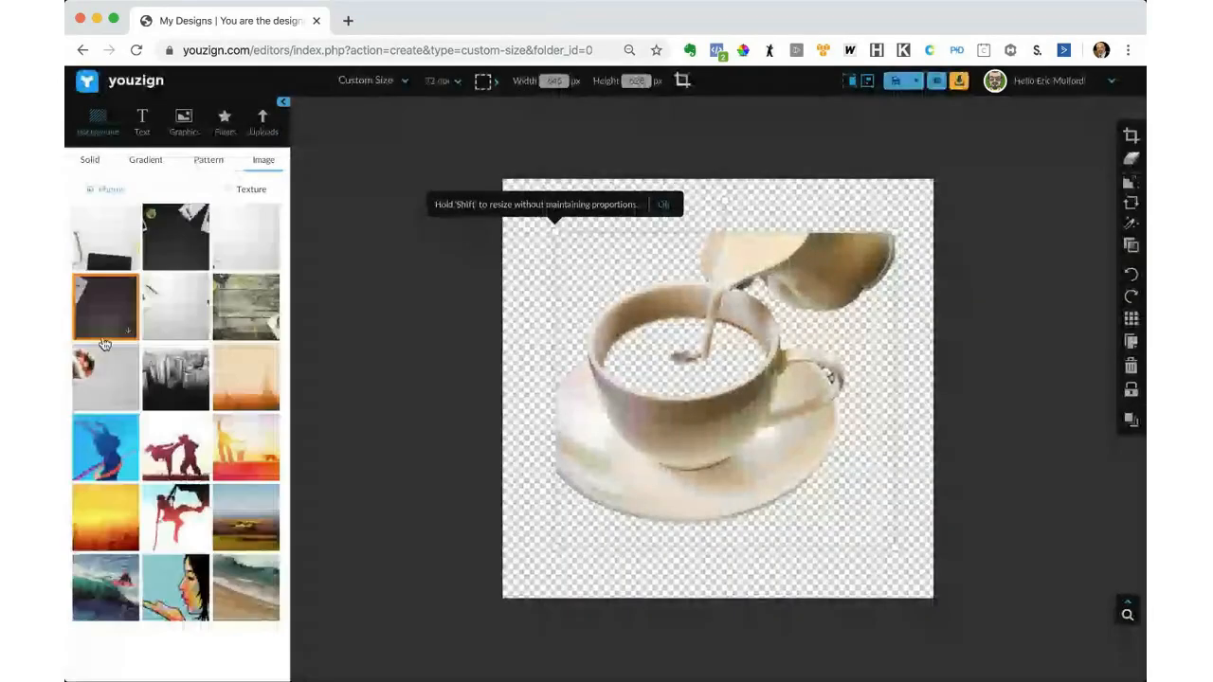
left_click(235, 303)
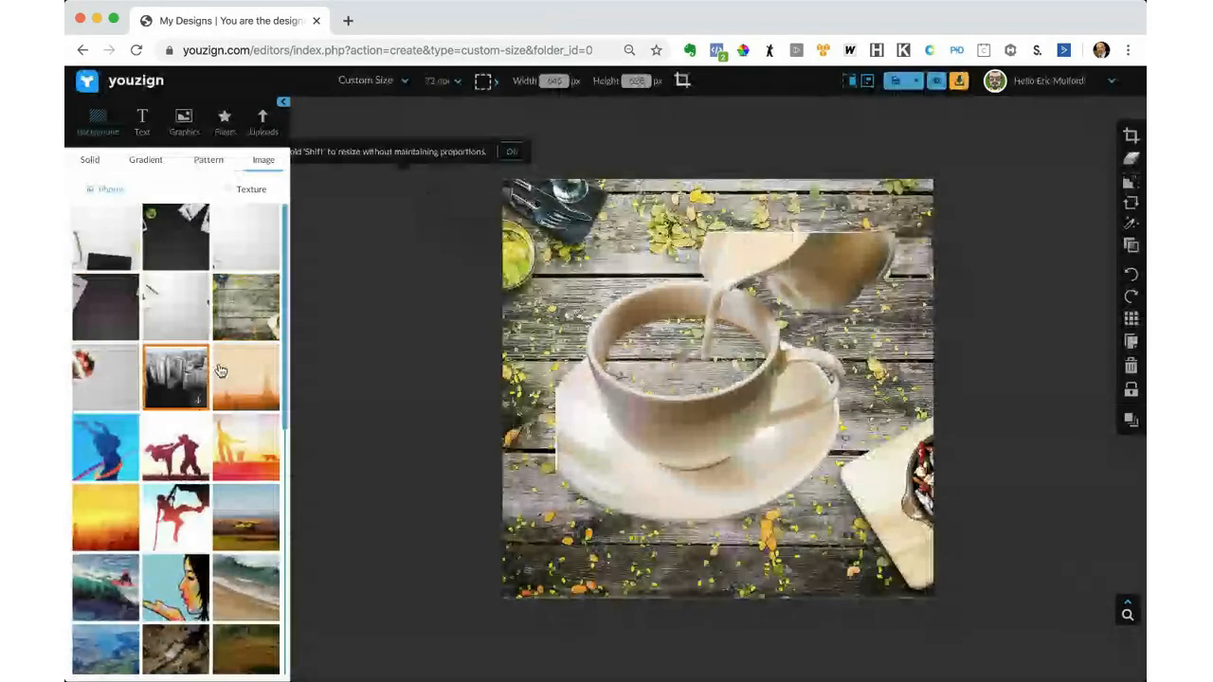
Enlarge the coffee cup slightly and move it toward the upper-left part of the wooden table background
left_click(687, 428)
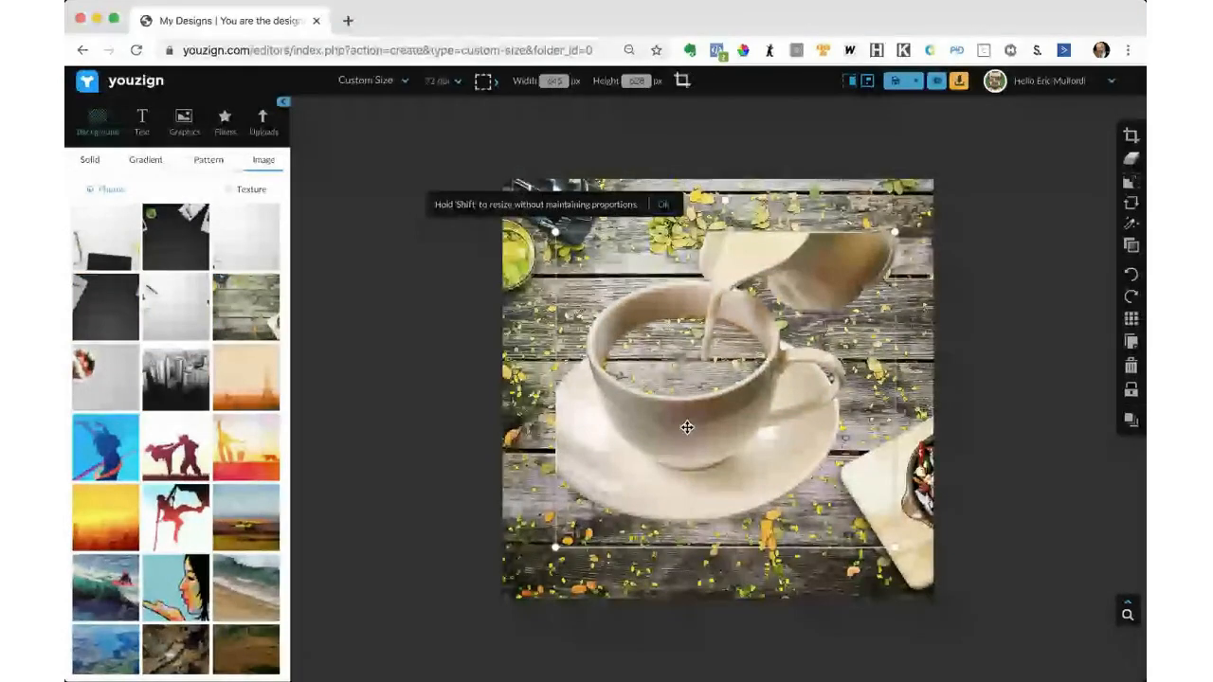
left_click_drag(687, 427, 714, 376)
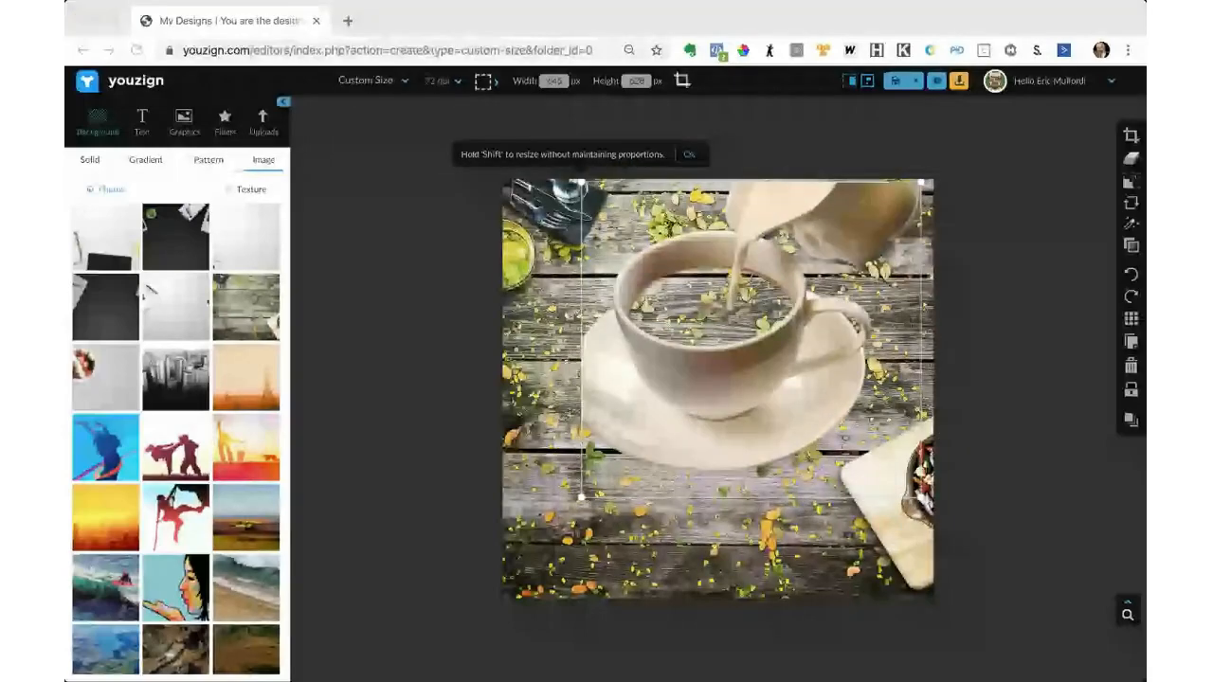
left_click_drag(671, 421, 591, 407)
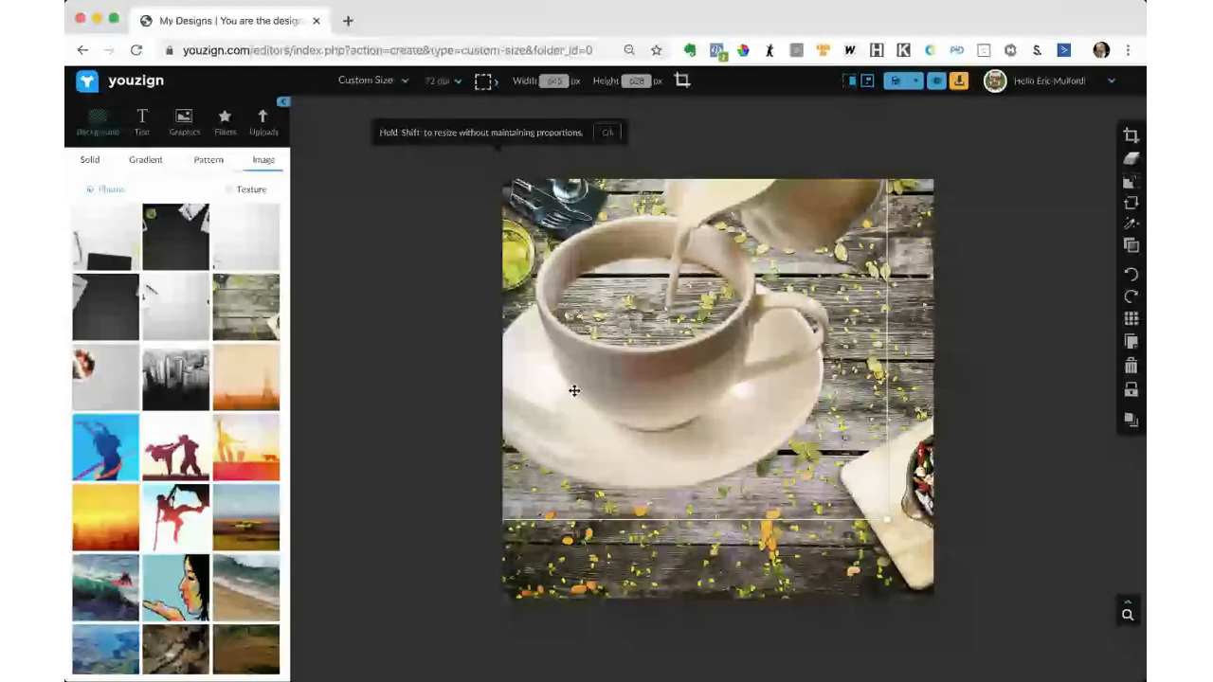
Add the uploaded cutout of the boy covering his face and place it over the cup's opening
left_click(264, 122)
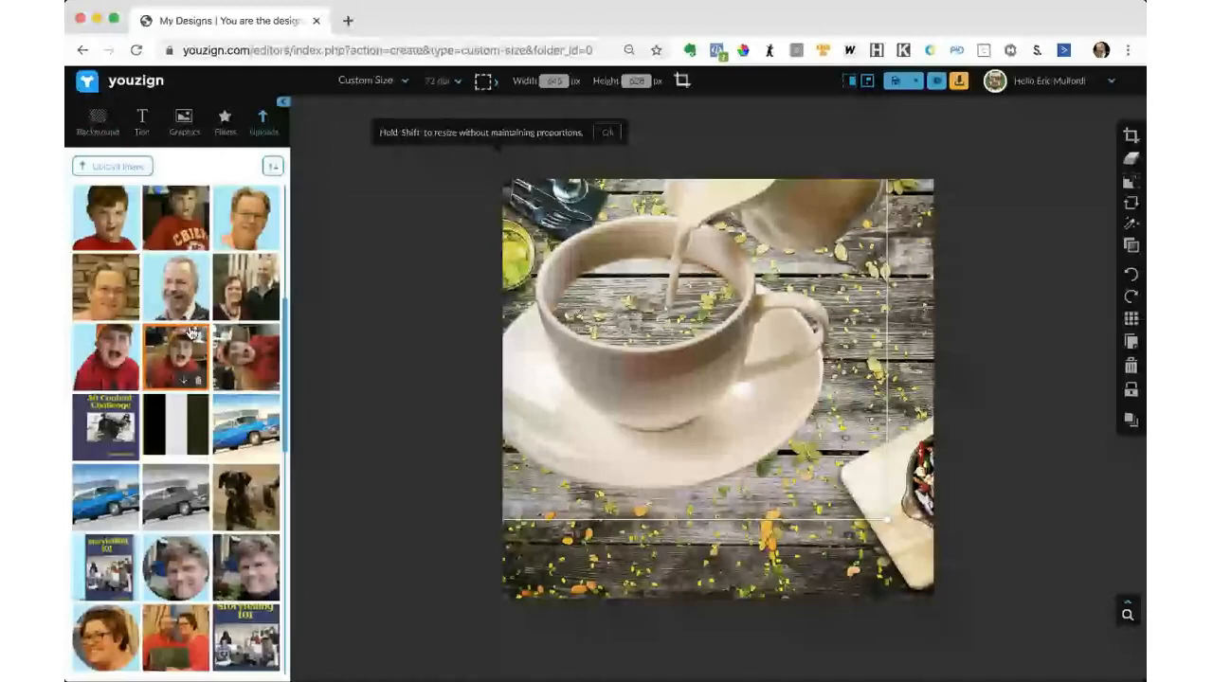
scroll(190, 332, "down", 4)
scroll(190, 332, "down", 10)
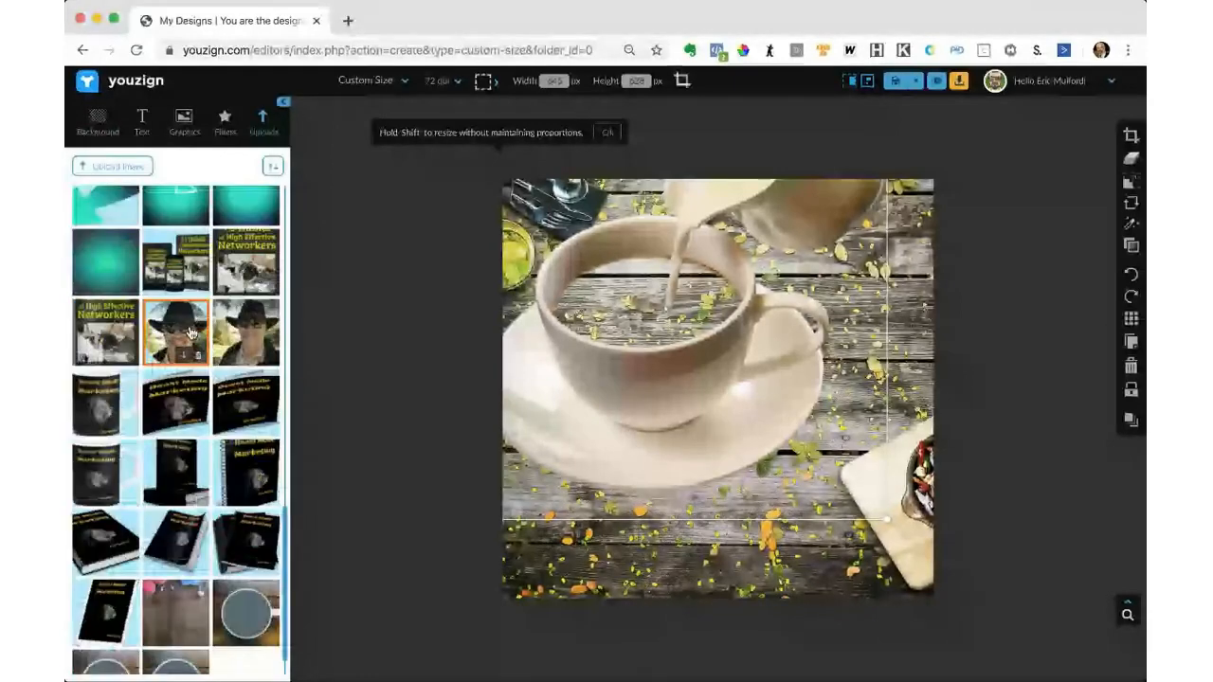
scroll(189, 332, "down", 4)
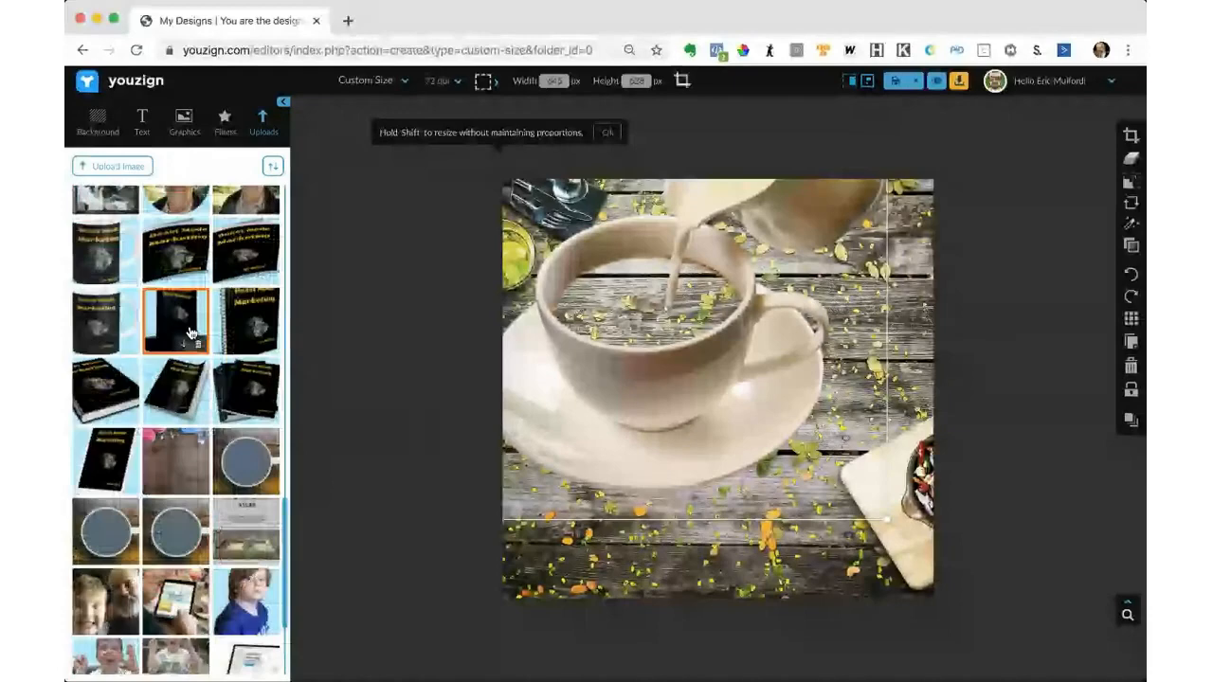
scroll(189, 331, "down", 5)
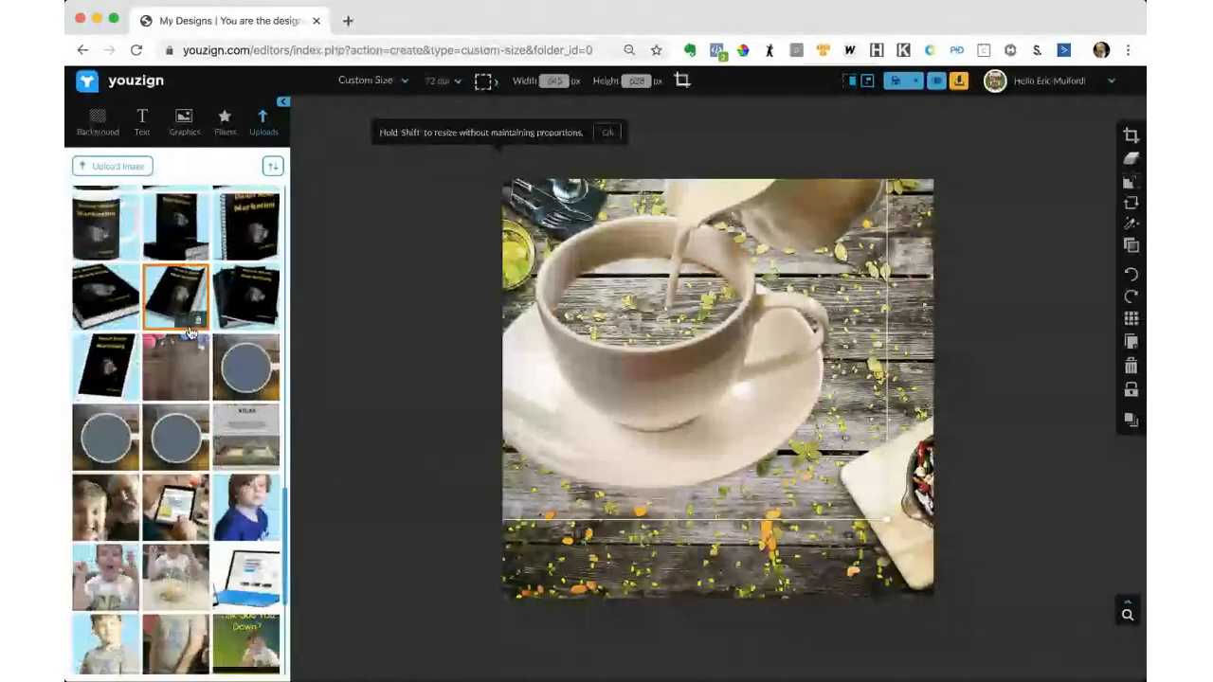
scroll(190, 332, "down", 3)
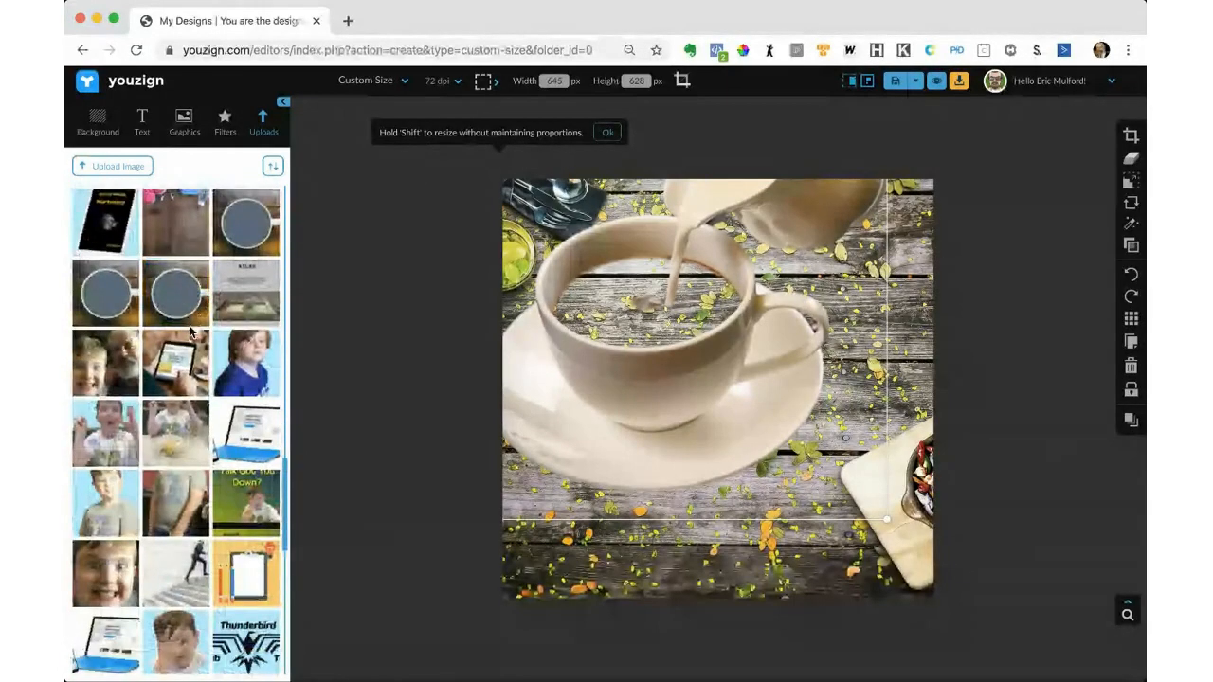
scroll(190, 333, "down", 1)
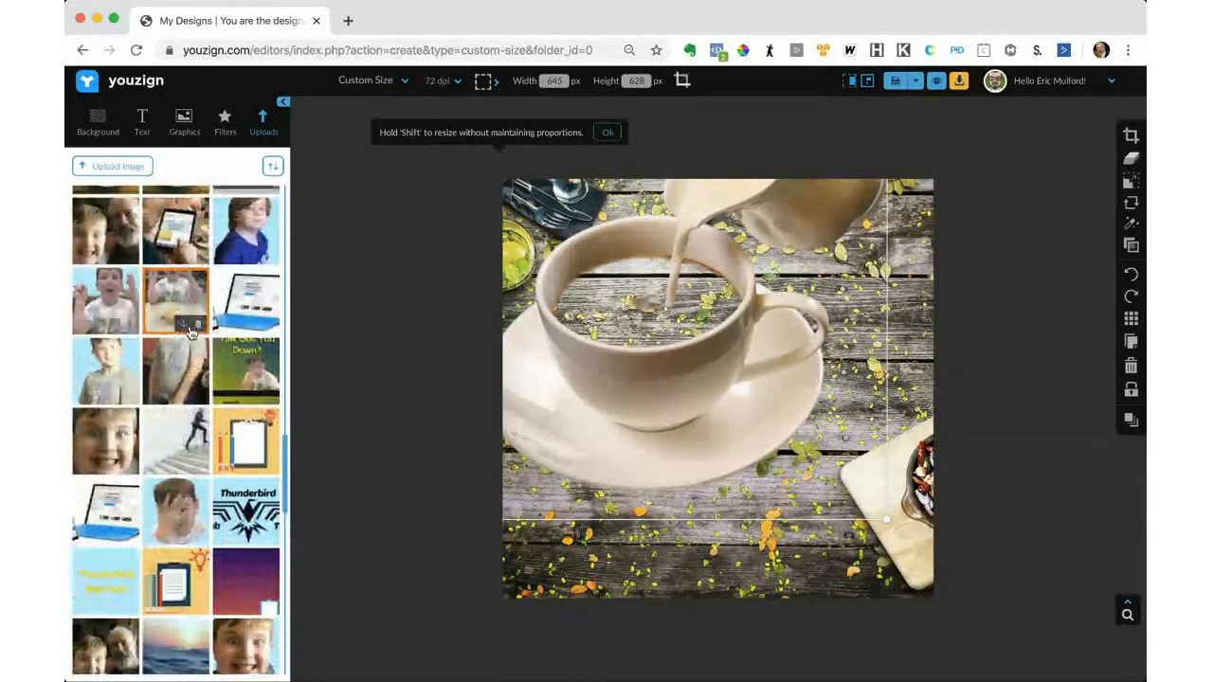
left_click(169, 502)
left_click_drag(688, 391, 603, 313)
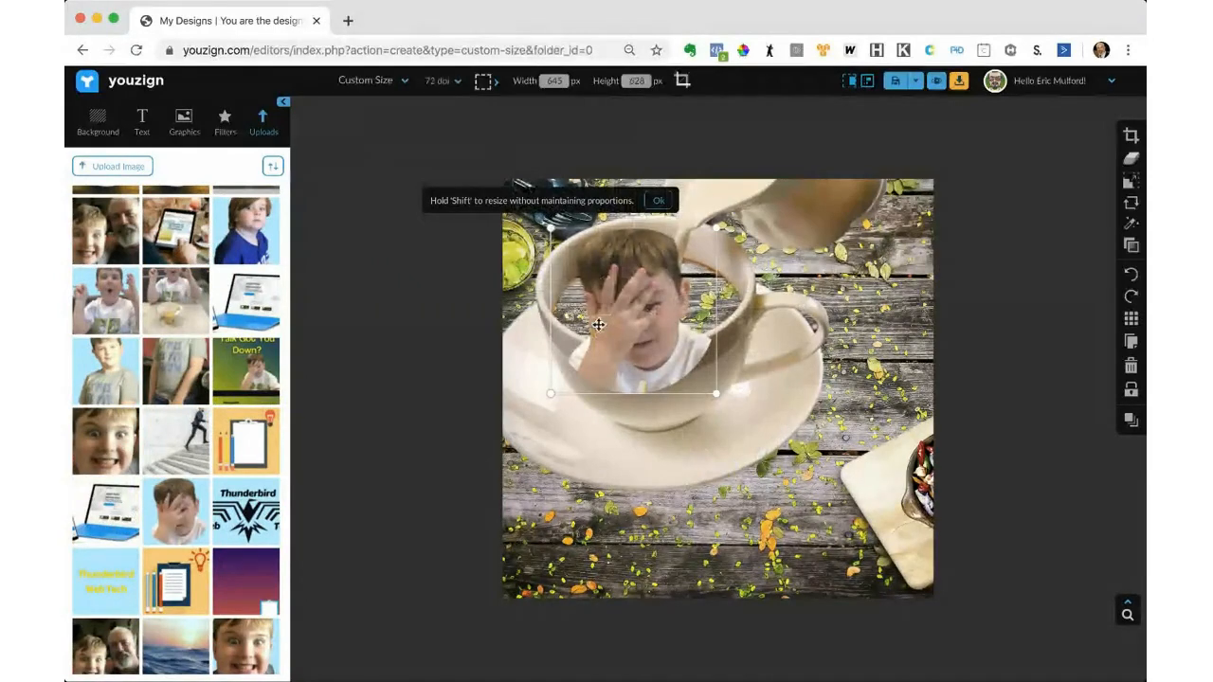
left_click(658, 200)
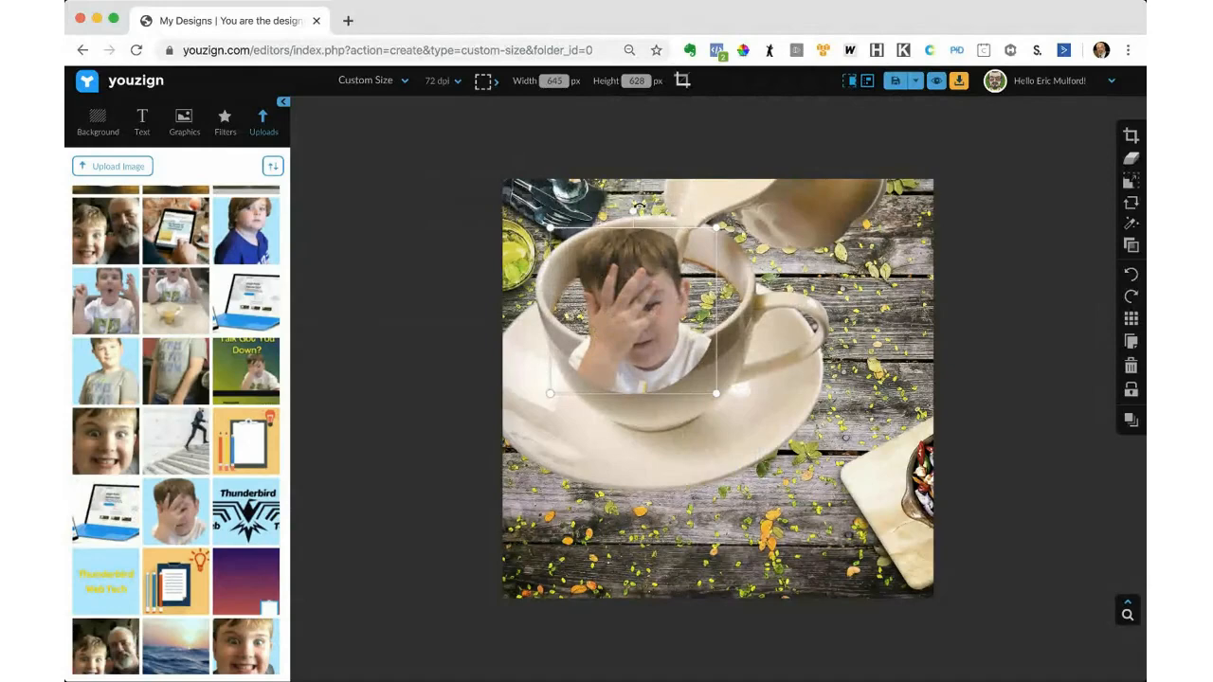
Scale down and tilt the boy's cutout, positioning it inside the cup under the milk stream
left_click_drag(560, 224, 652, 226)
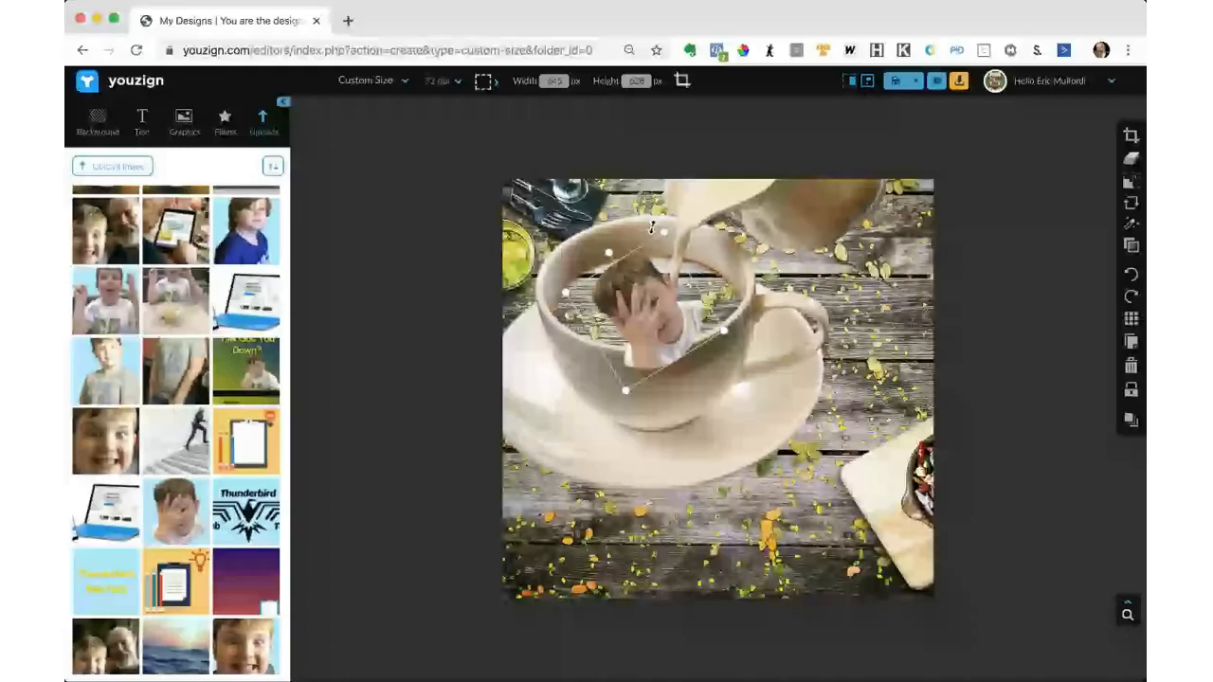
left_click_drag(652, 225, 648, 230)
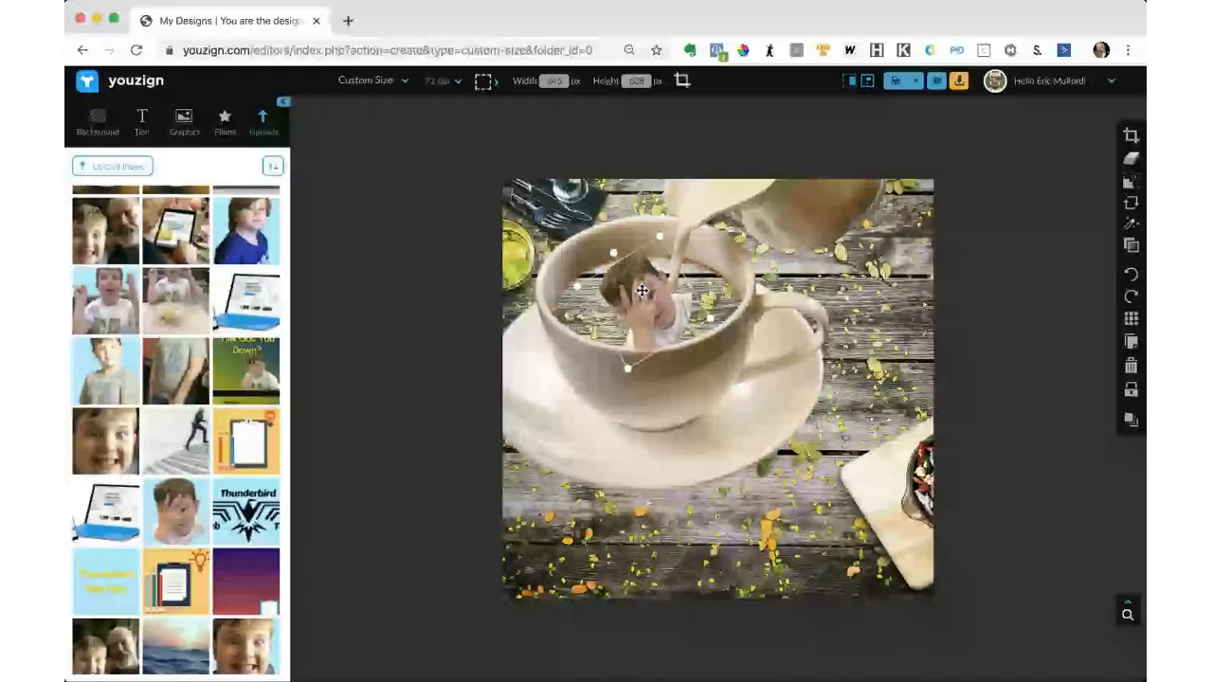
left_click_drag(643, 291, 661, 304)
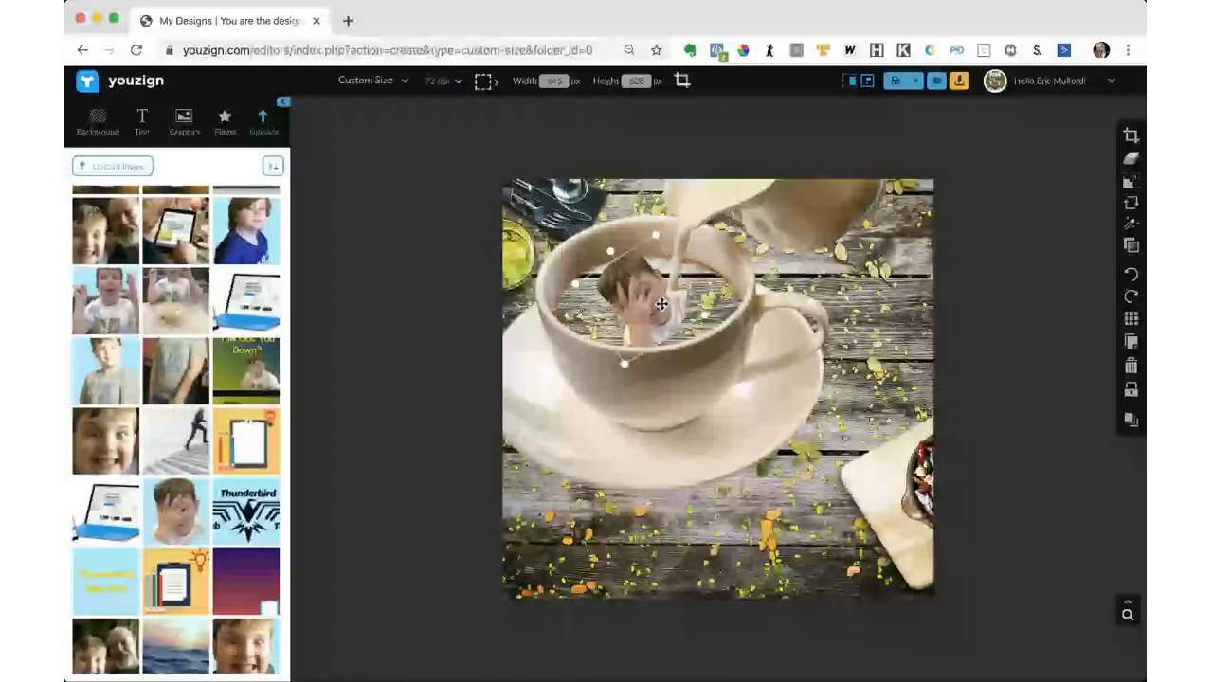
Add a slate-grey circle shape over the cup and layer it behind the boy and cup so it fills the opening
left_click(185, 120)
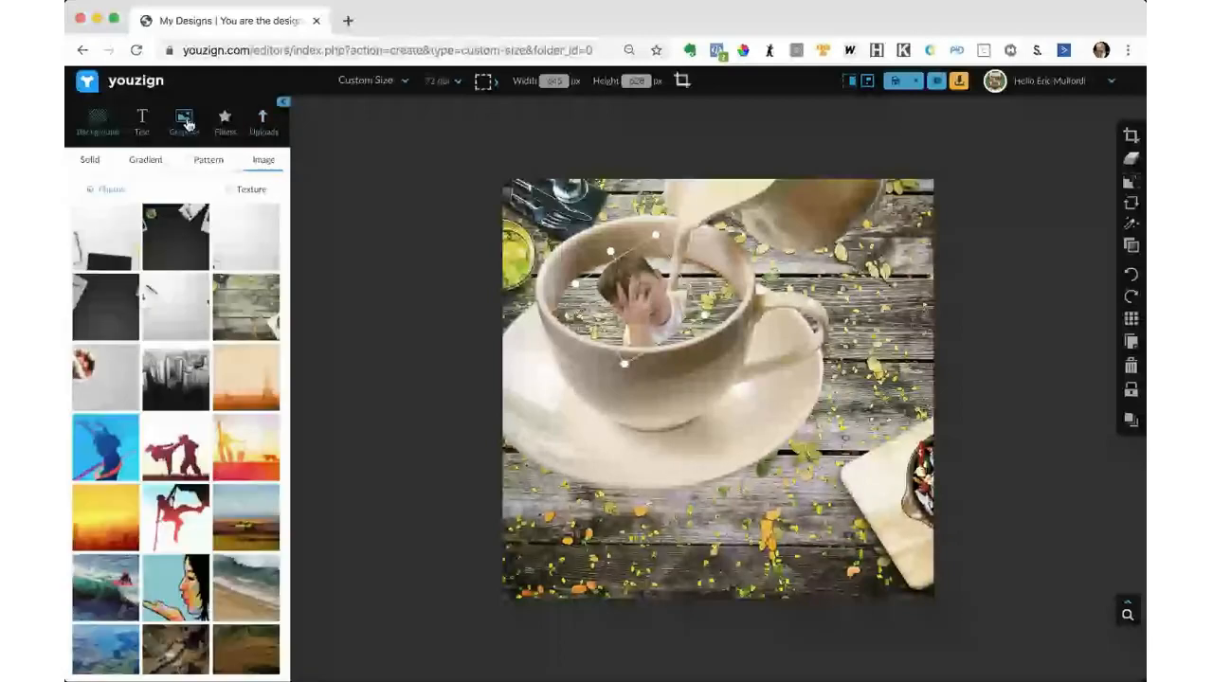
left_click(186, 121)
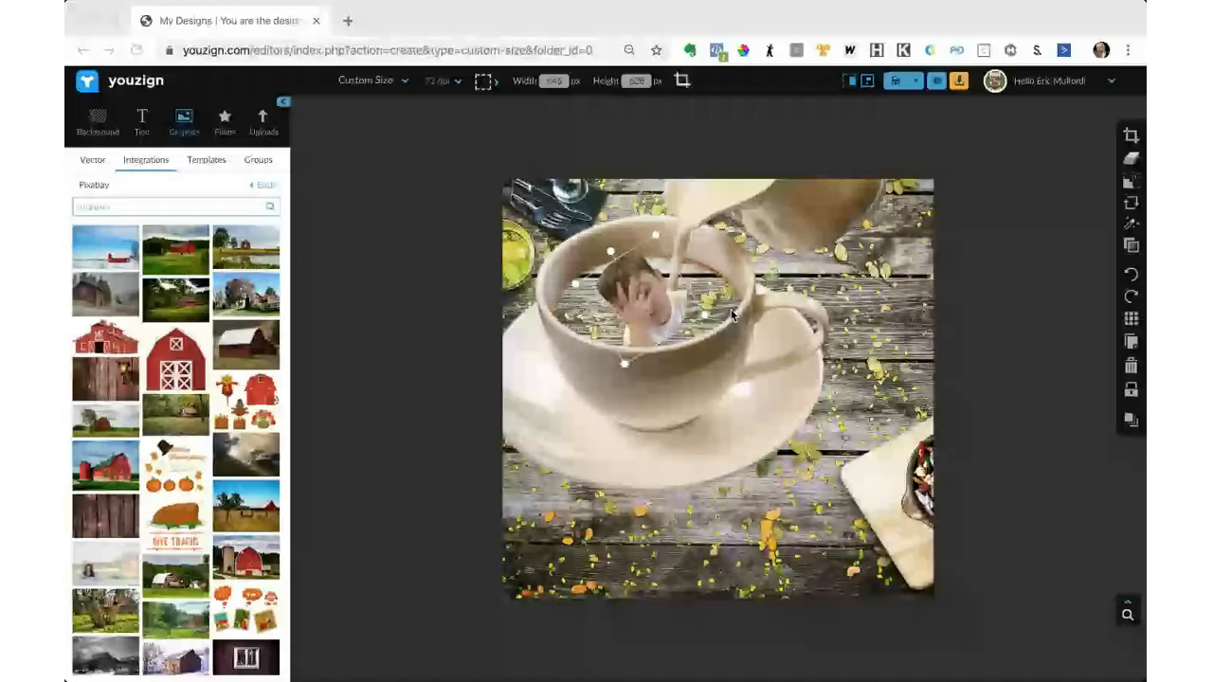
left_click(84, 169)
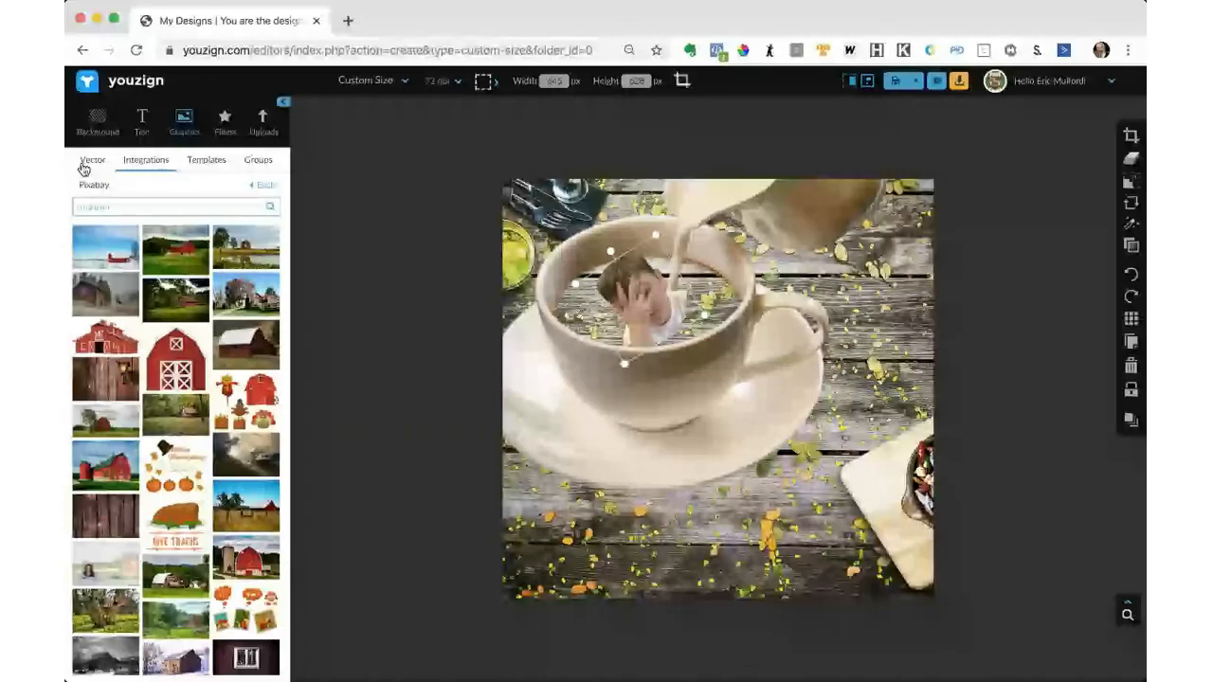
left_click(84, 165)
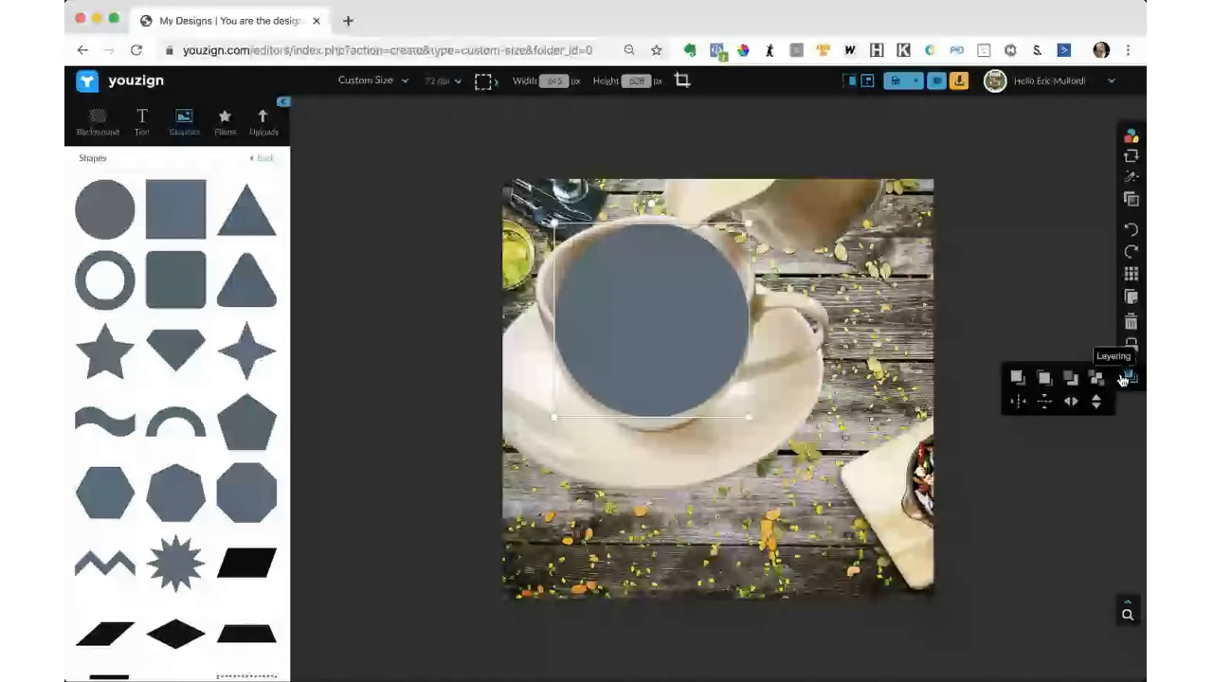
left_click(1074, 382)
left_click(1075, 382)
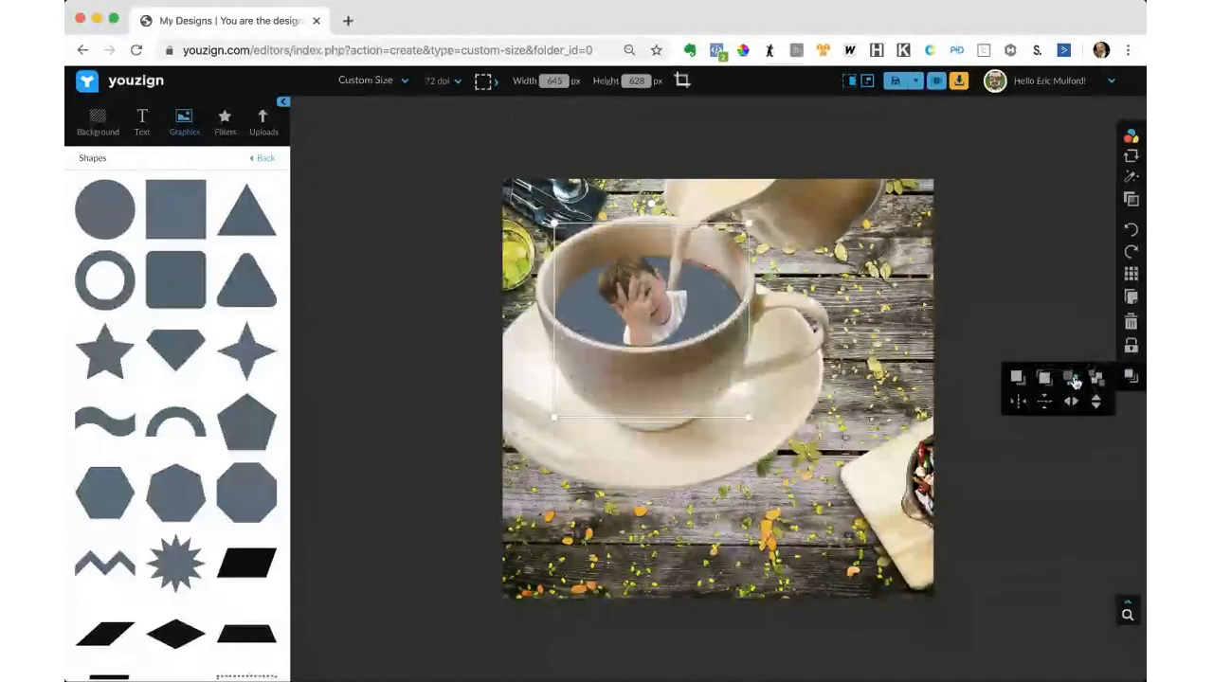
left_click(726, 297)
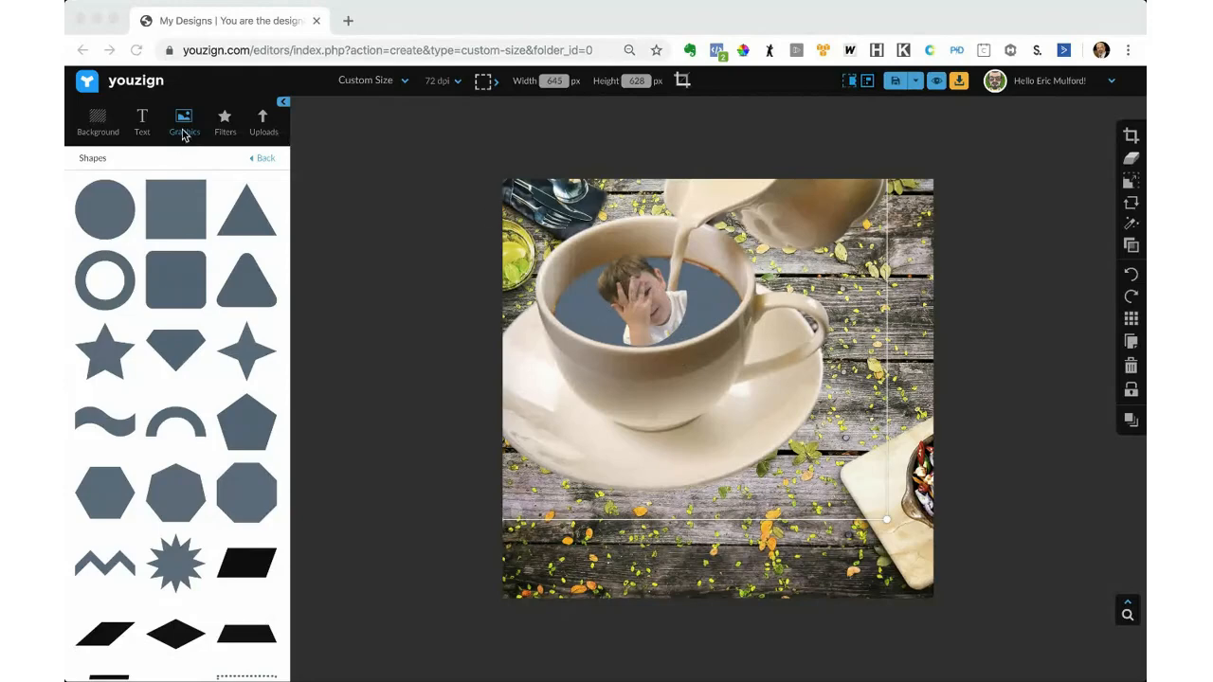
Add the uploaded top-view mug photo with the grey circle, and place the boy's enlarged cutout in front, inside the mug
left_click(261, 124)
left_click(177, 308)
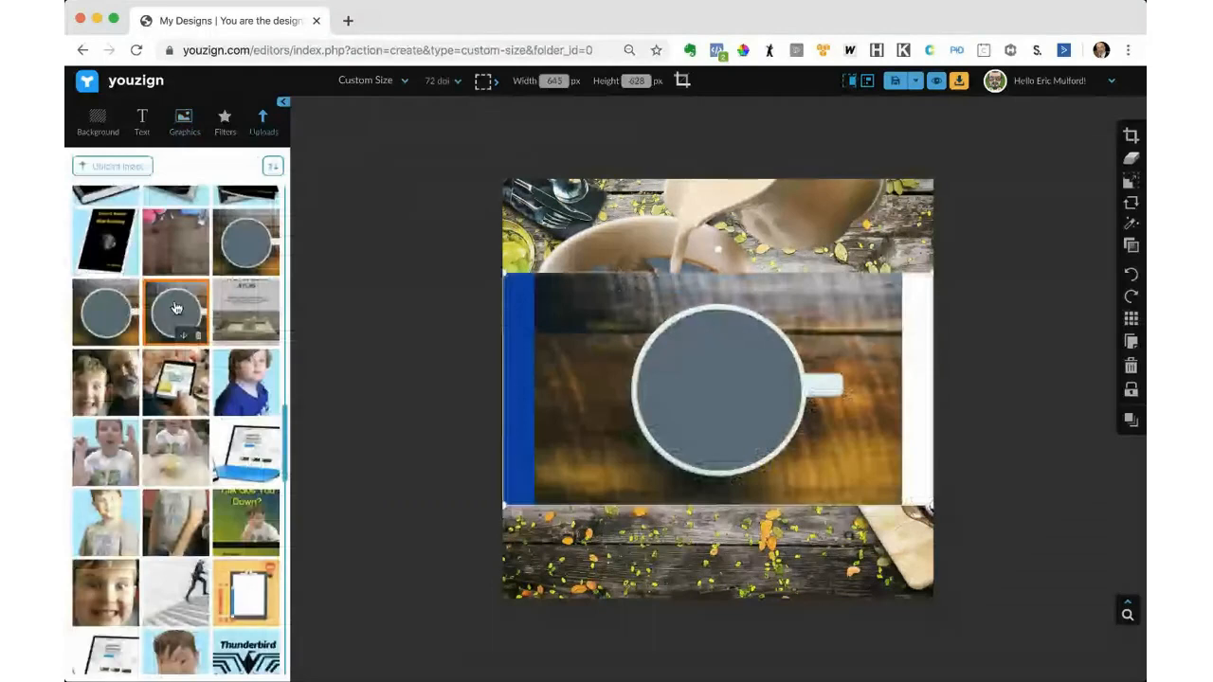
left_click(637, 268)
left_click_drag(636, 273, 721, 349)
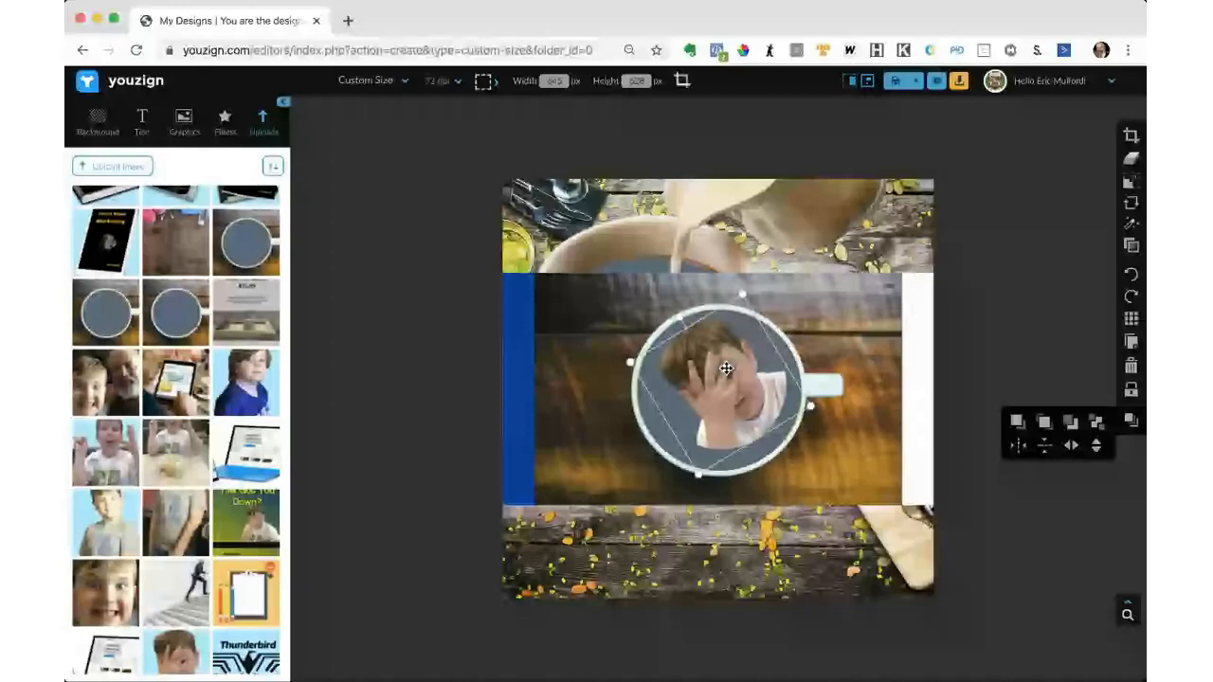
left_click(1021, 317)
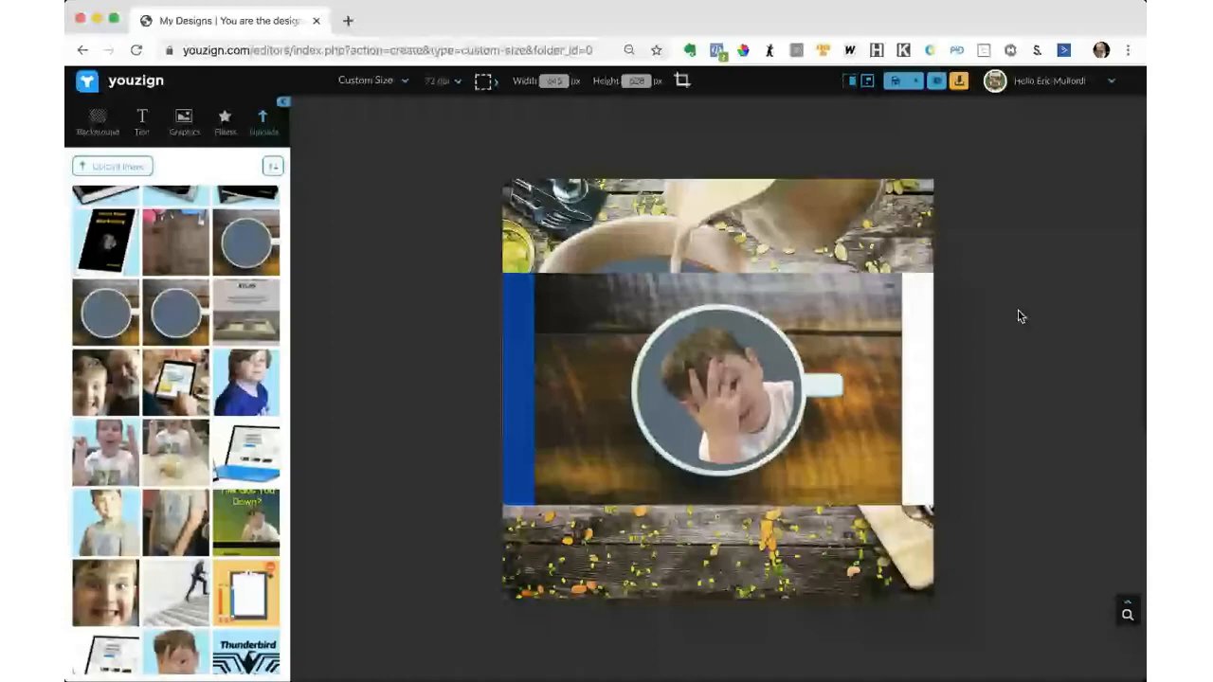
key("super+Tab")
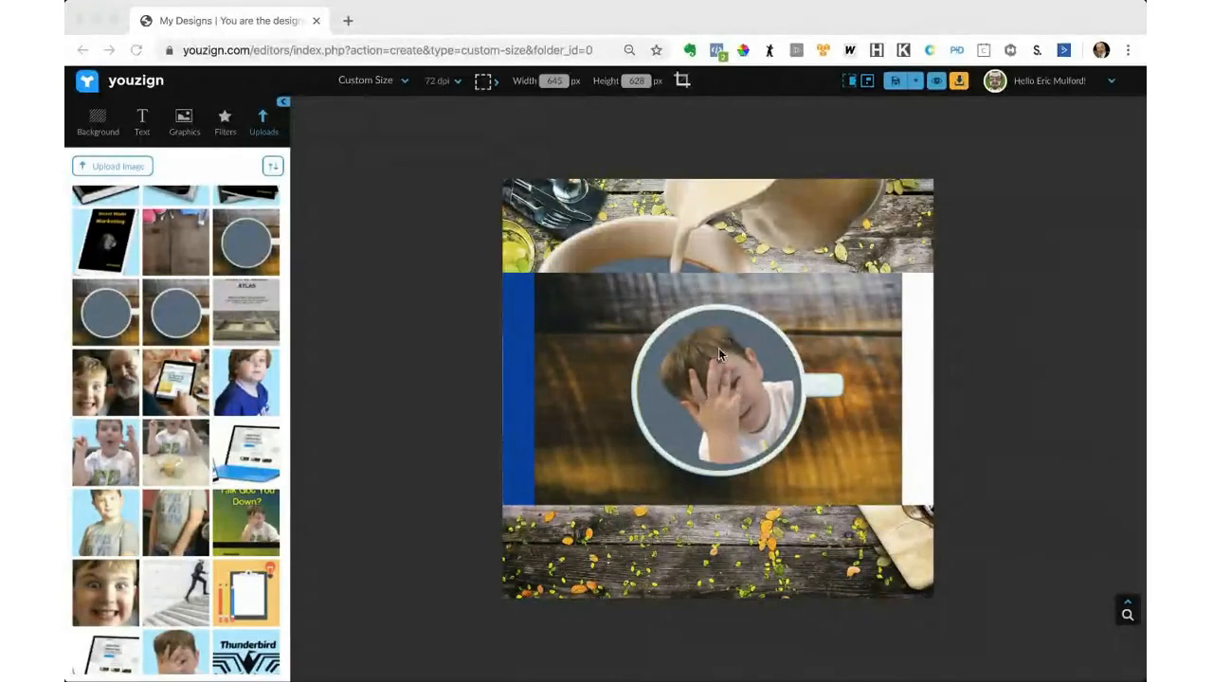
Clear the canvas by deleting the boy's cutout, mug photo, coffee cup and grey circle and removing the wooden table background
left_click(717, 372)
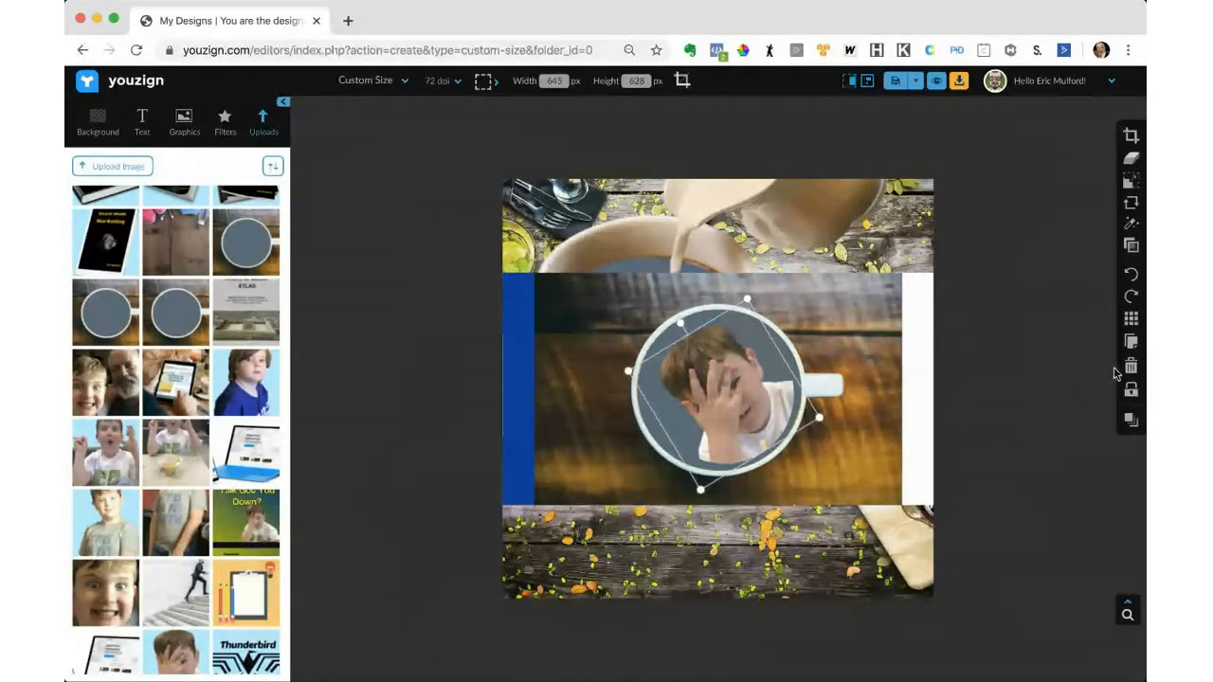
left_click(1131, 366)
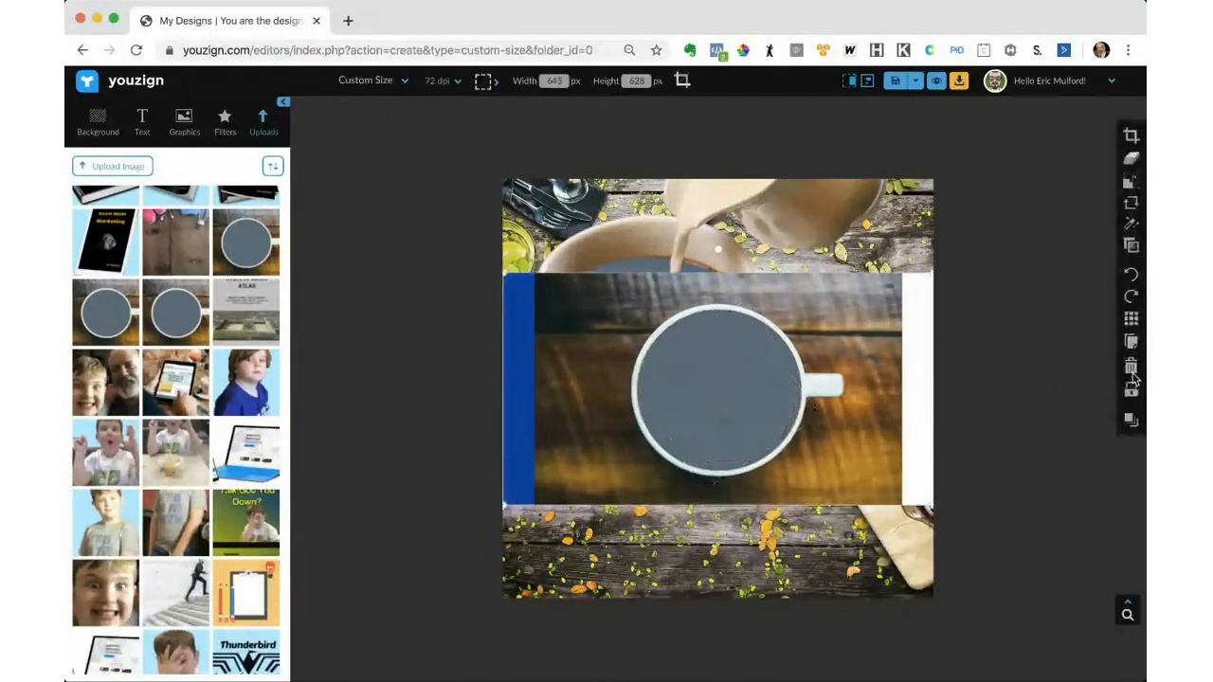
left_click(1131, 369)
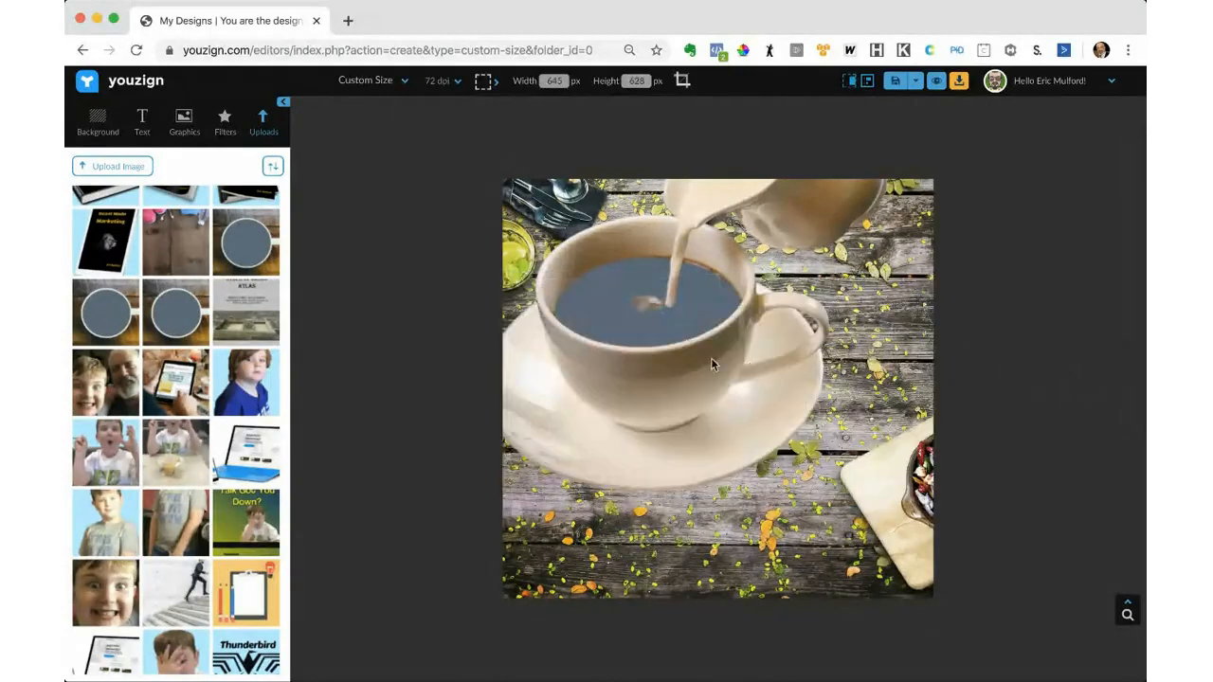
left_click(669, 297)
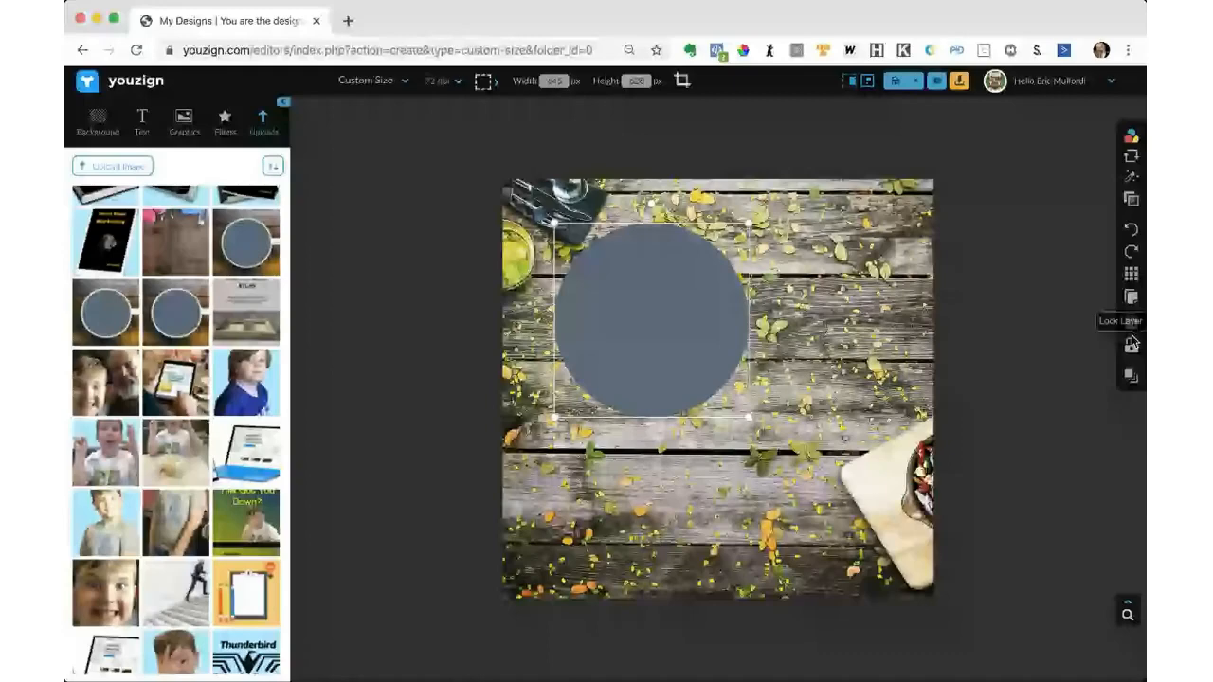
left_click(1131, 344)
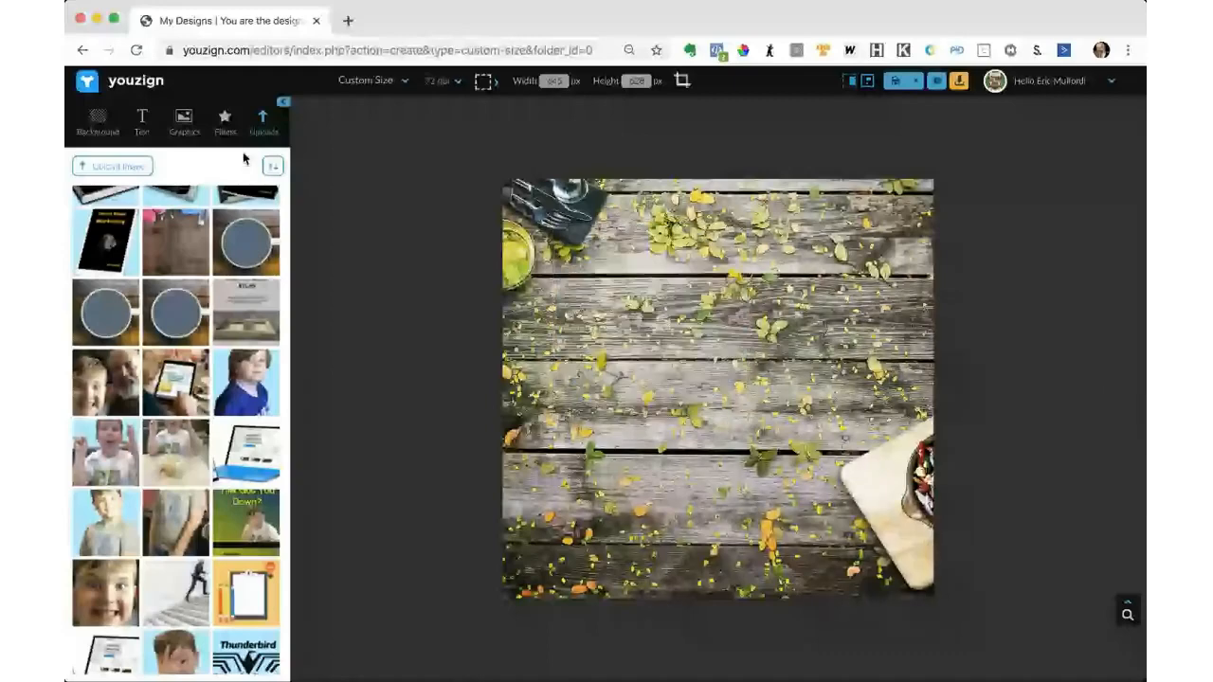
left_click(183, 121)
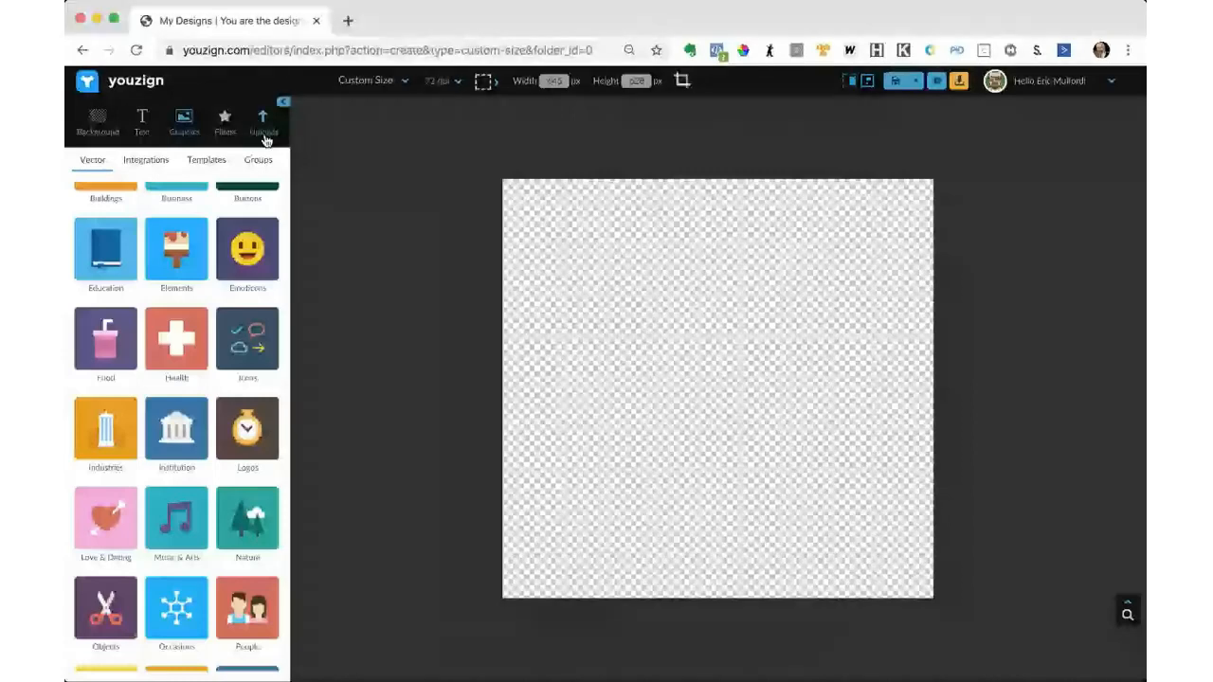
Find the uploaded photo of the bearded man holding a little girl and add it to the empty canvas
left_click(265, 139)
scroll(183, 321, "down", 5)
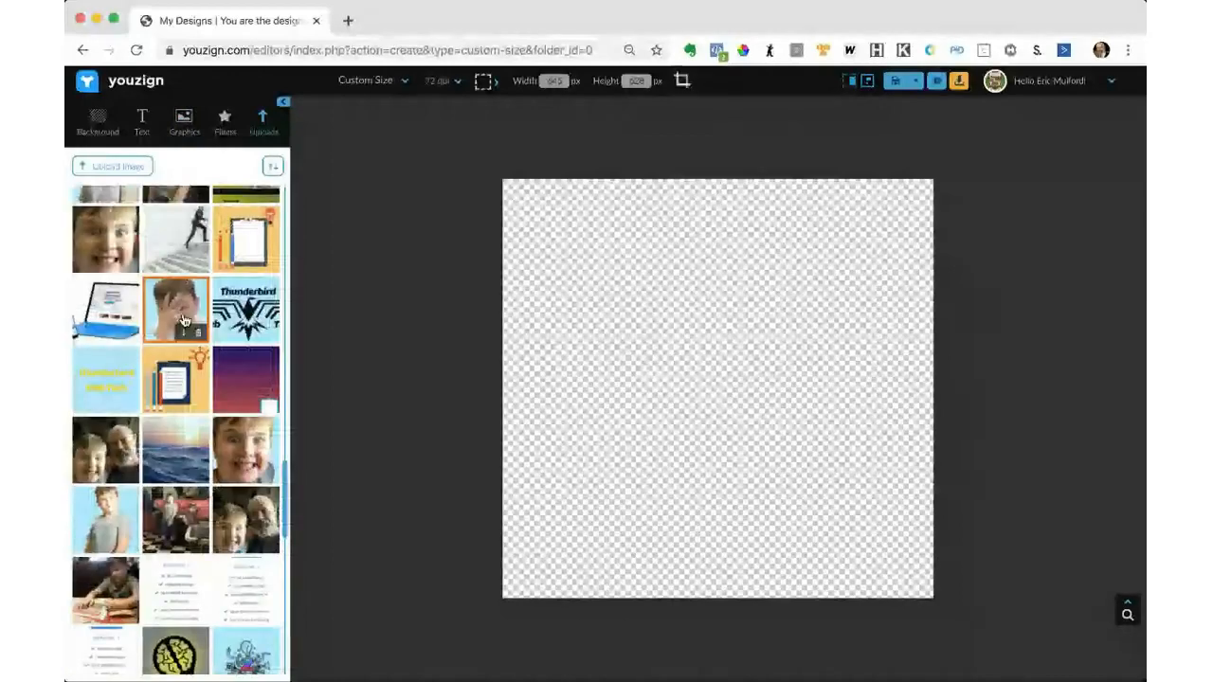
scroll(184, 321, "down", 15)
scroll(184, 320, "down", 3)
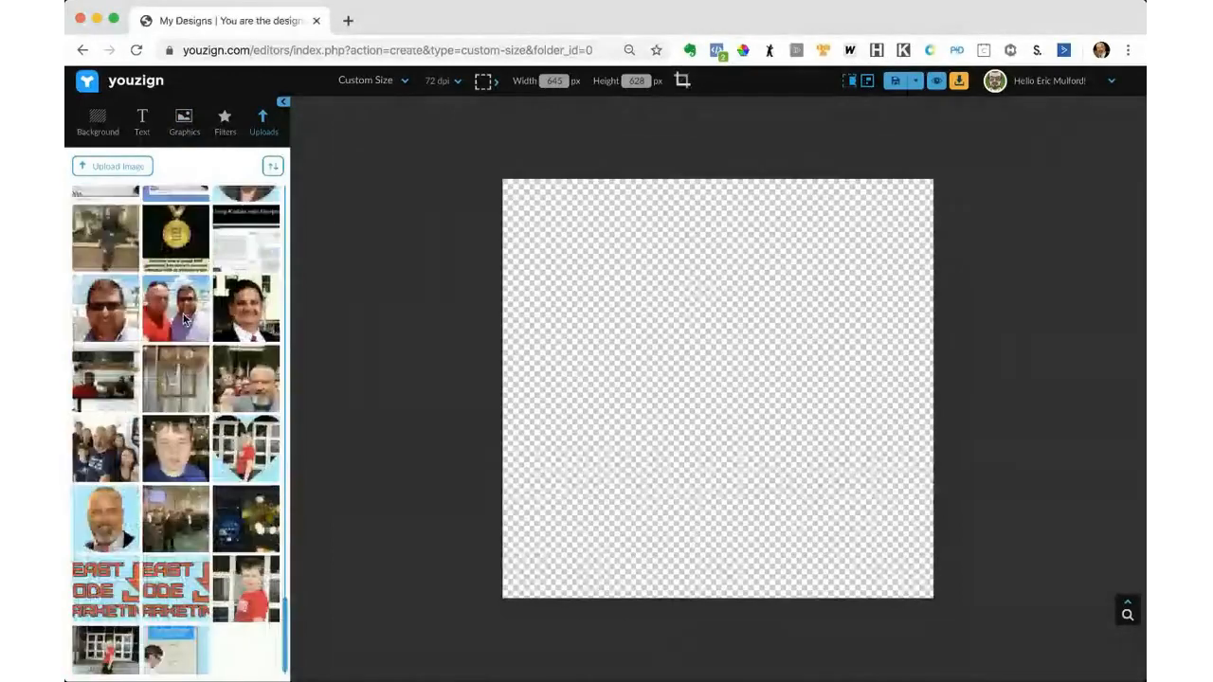
scroll(184, 320, "down", 8)
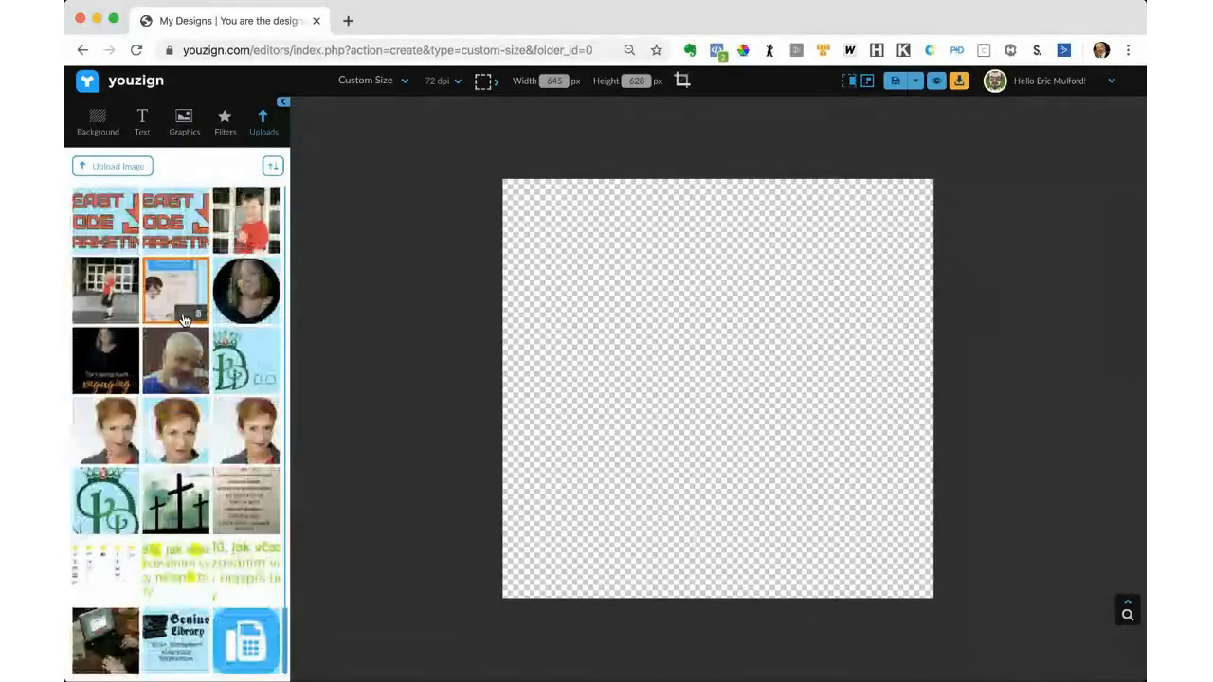
scroll(184, 321, "down", 6)
scroll(183, 320, "down", 5)
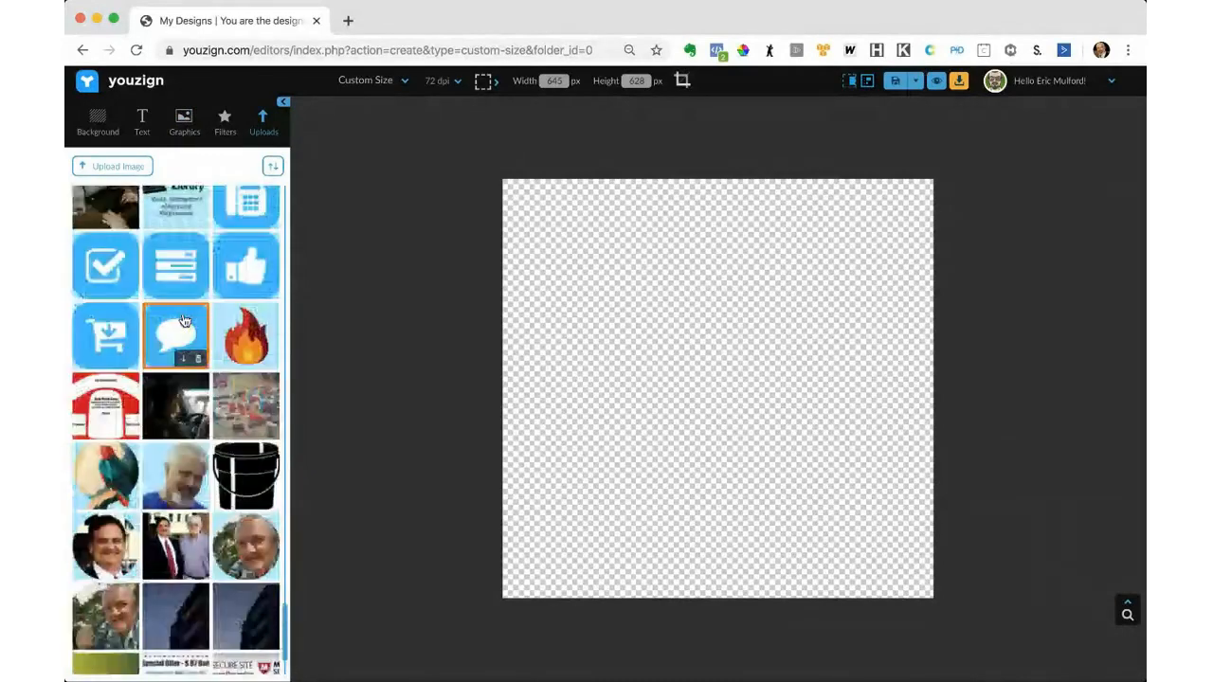
scroll(183, 320, "down", 5)
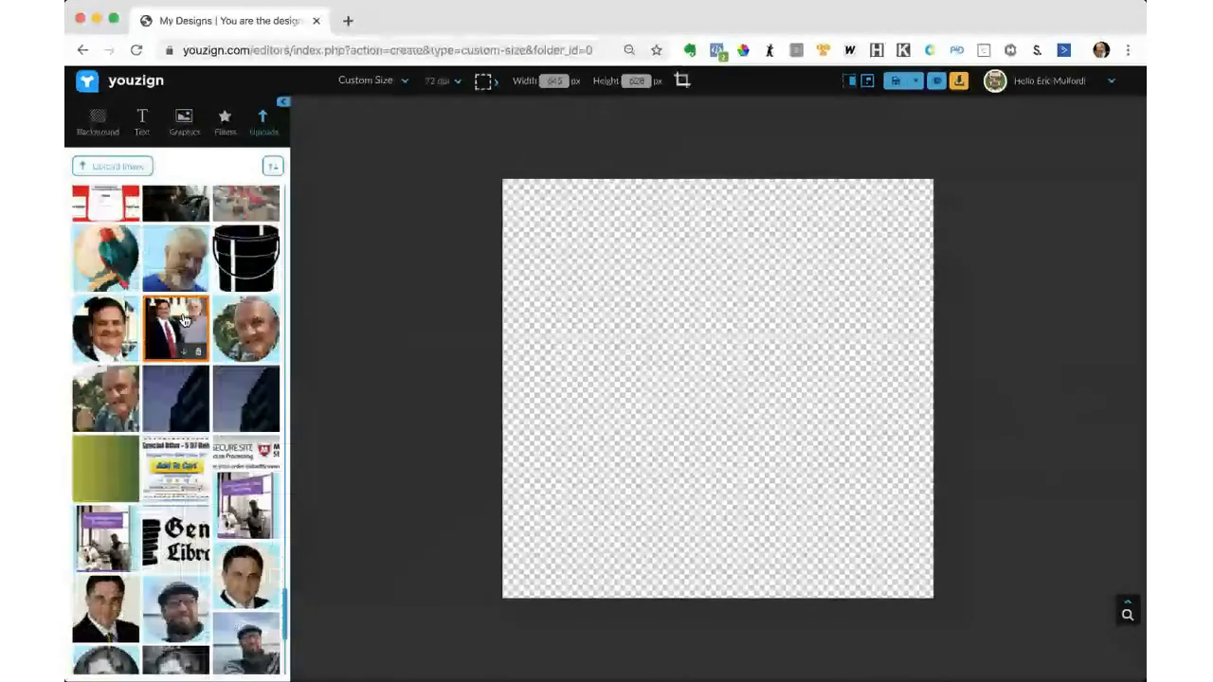
scroll(184, 321, "down", 4)
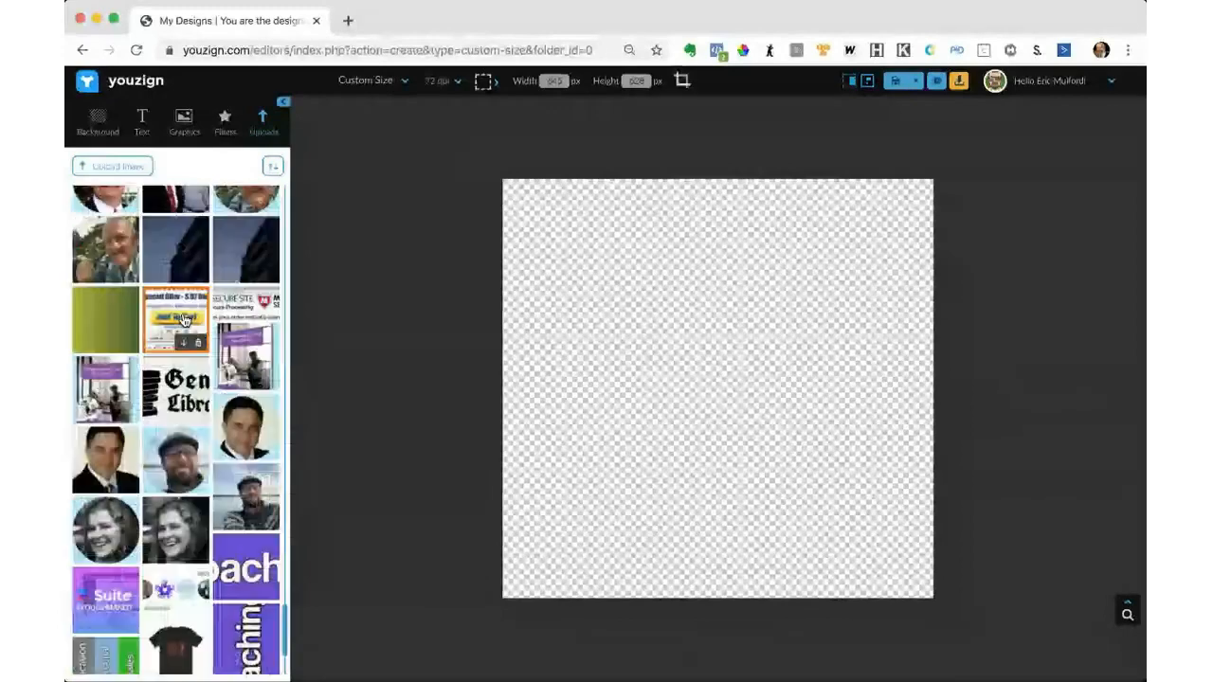
scroll(184, 320, "down", 4)
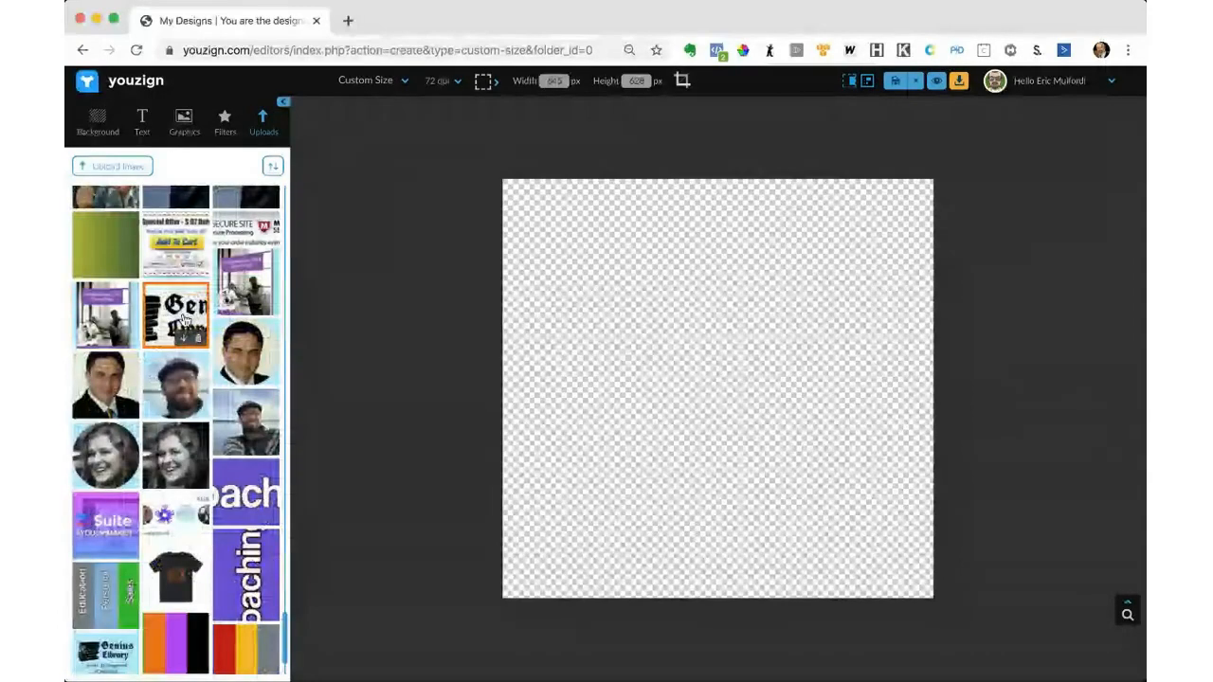
scroll(183, 320, "down", 1)
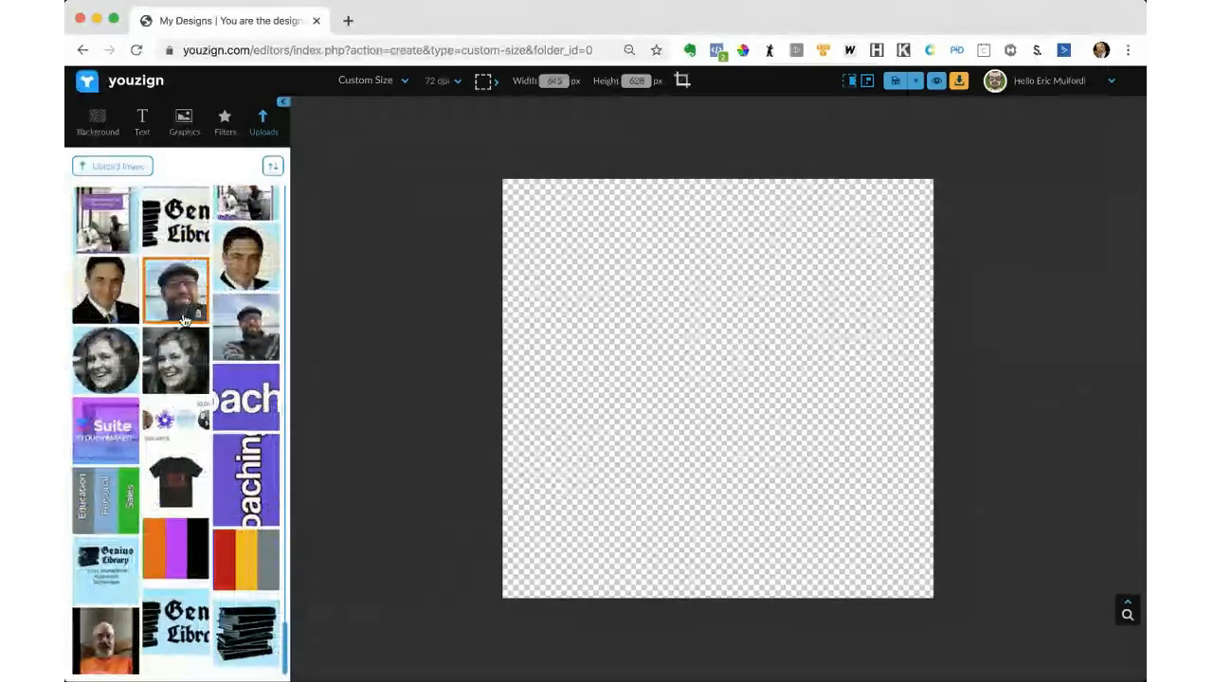
scroll(173, 370, "down", 1)
scroll(172, 369, "down", 4)
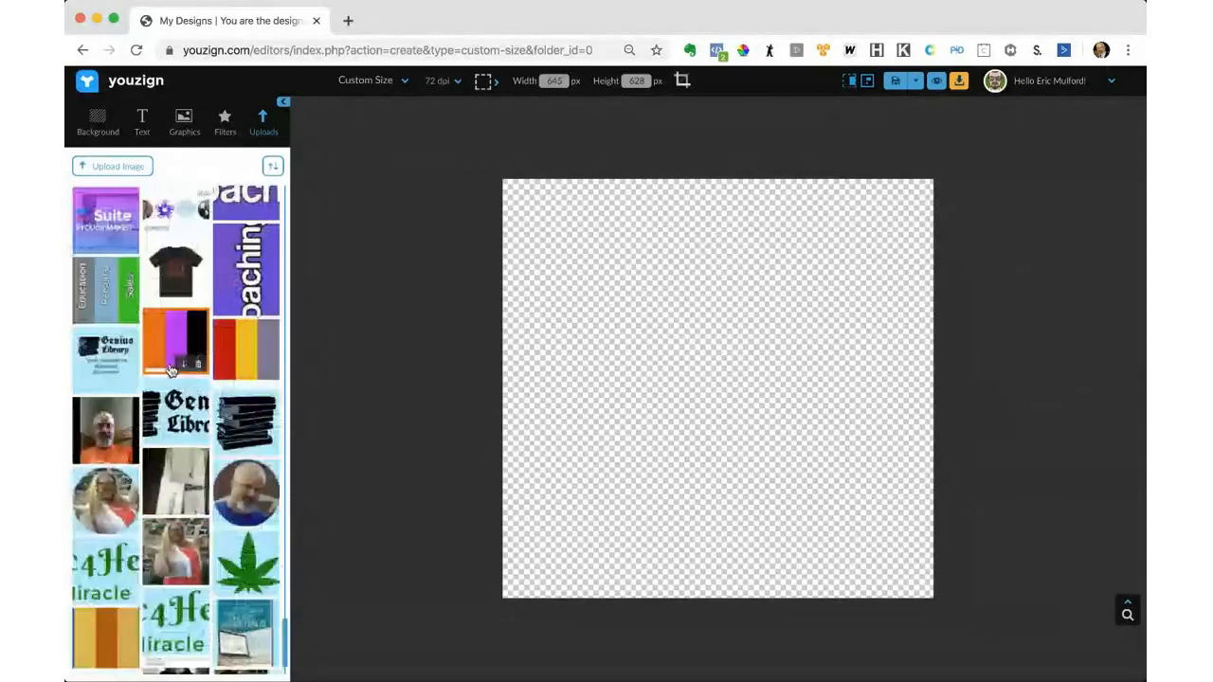
scroll(171, 370, "down", 7)
scroll(171, 370, "down", 6)
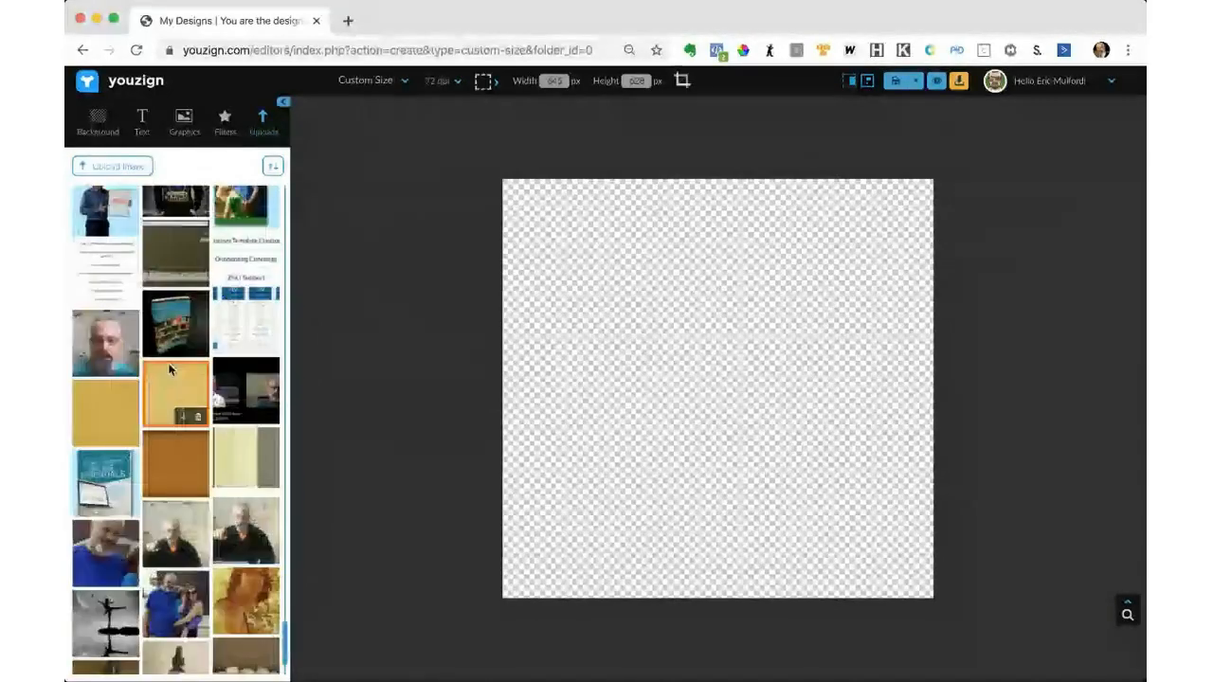
scroll(170, 369, "down", 16)
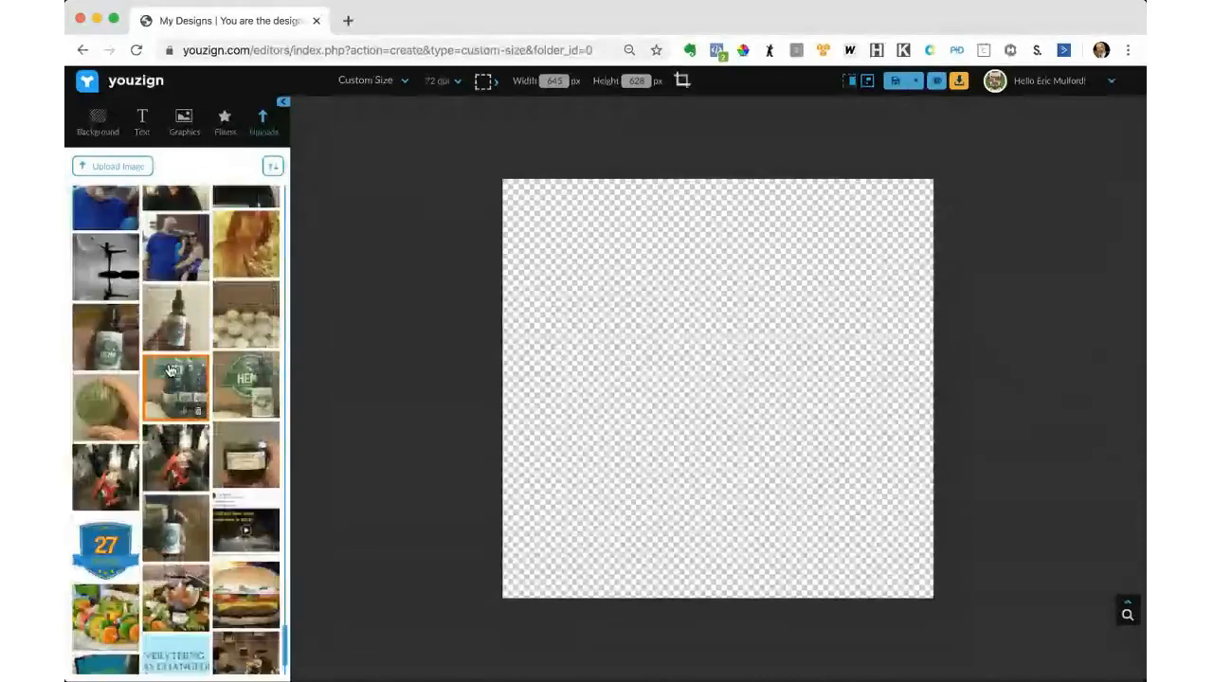
scroll(170, 370, "down", 10)
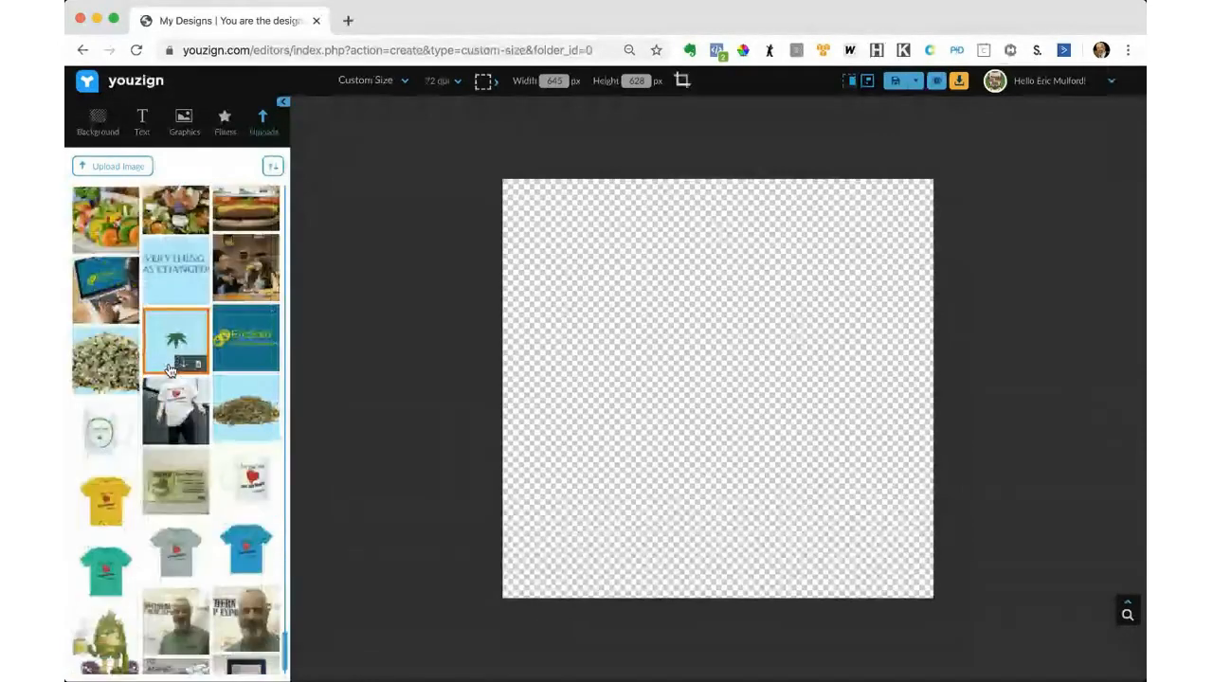
scroll(171, 369, "down", 6)
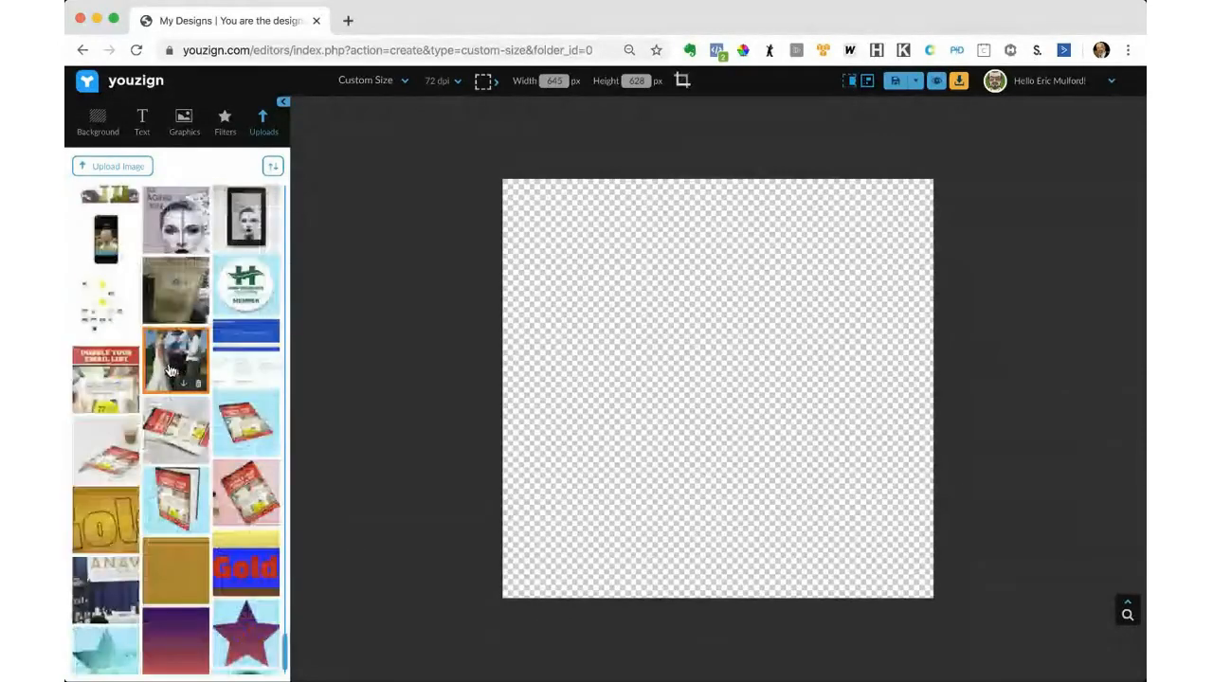
scroll(171, 370, "down", 8)
scroll(170, 370, "down", 12)
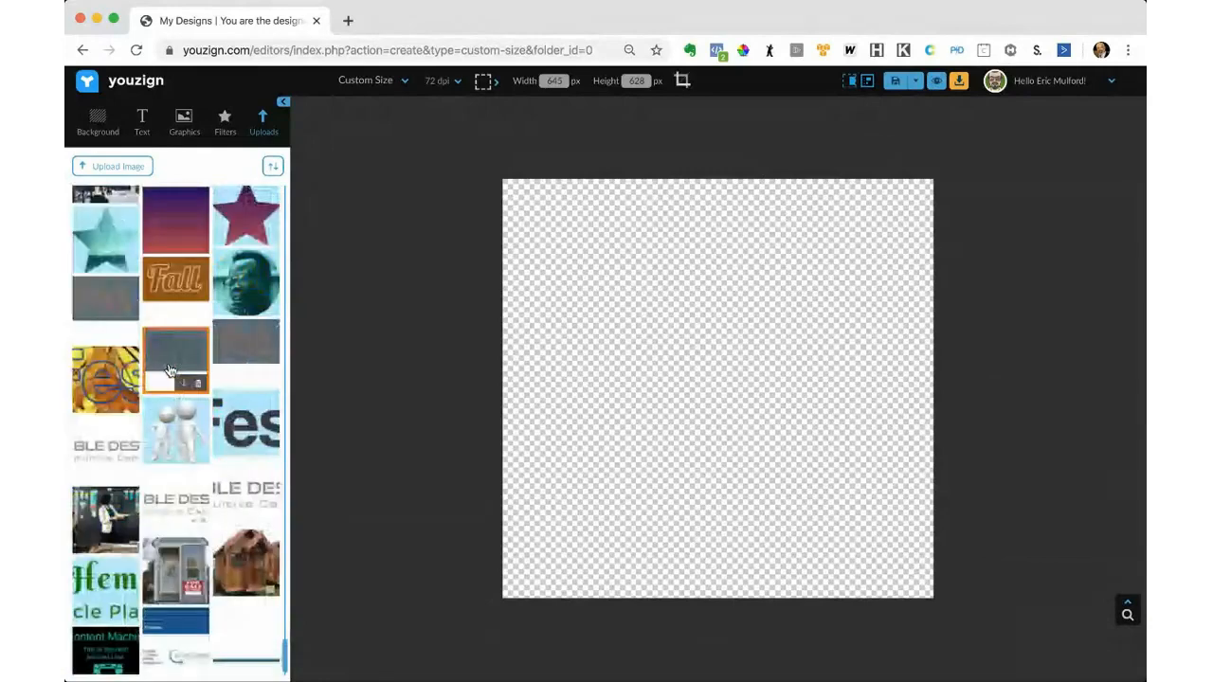
scroll(170, 369, "down", 6)
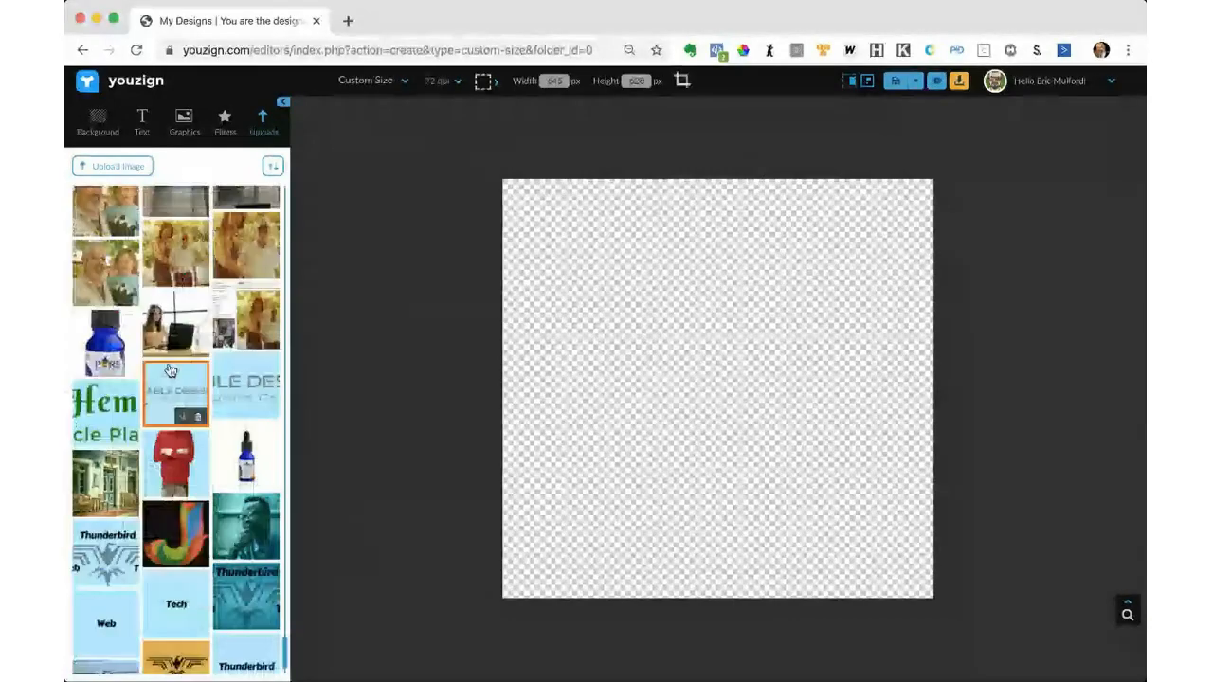
scroll(133, 427, "up", 6)
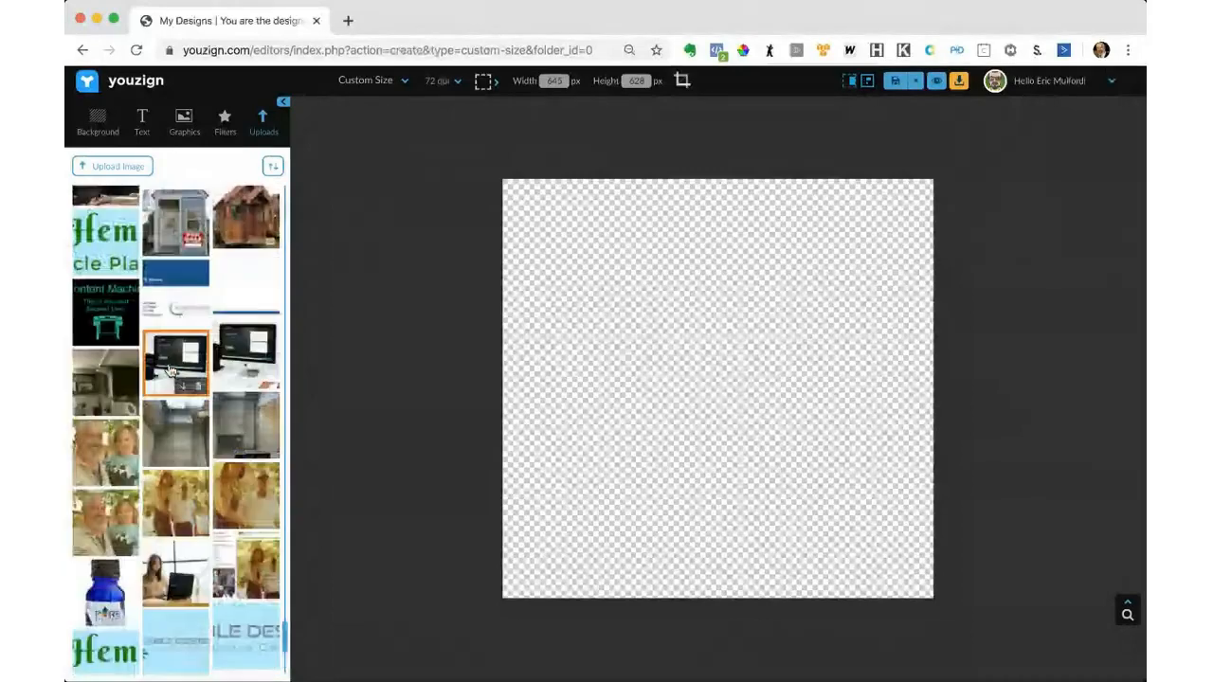
left_click(122, 435)
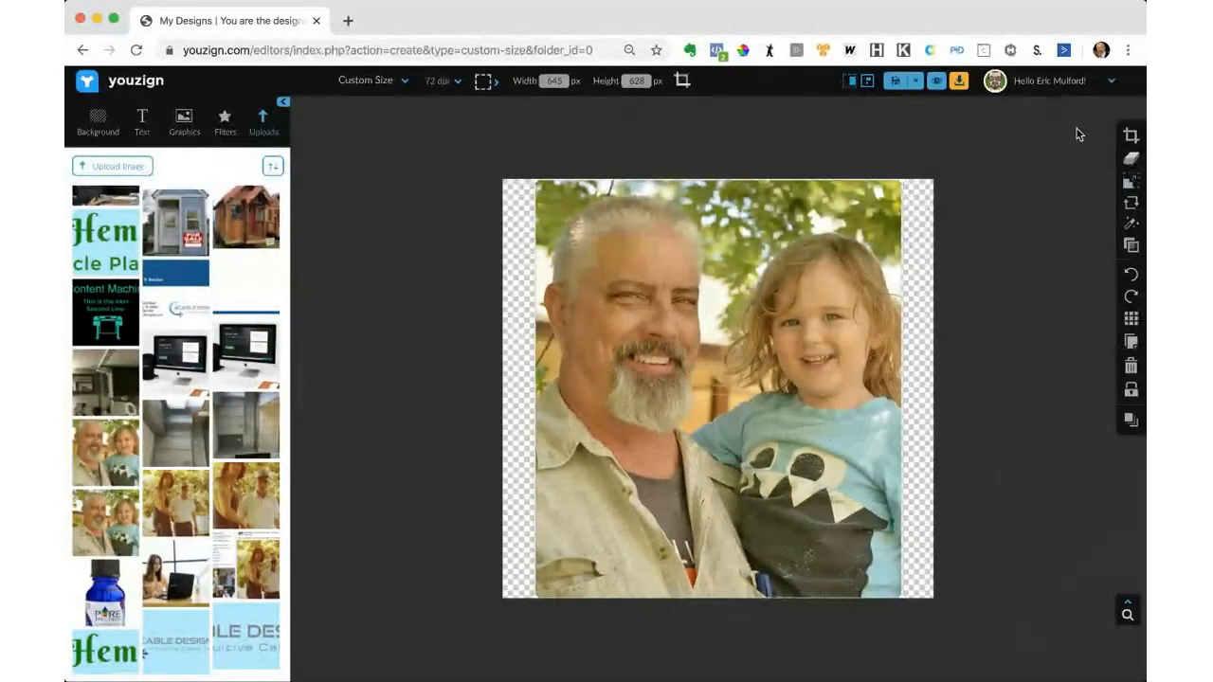
Add a circle from the vector shapes and place it over the bearded man's face in the photo
left_click(1131, 223)
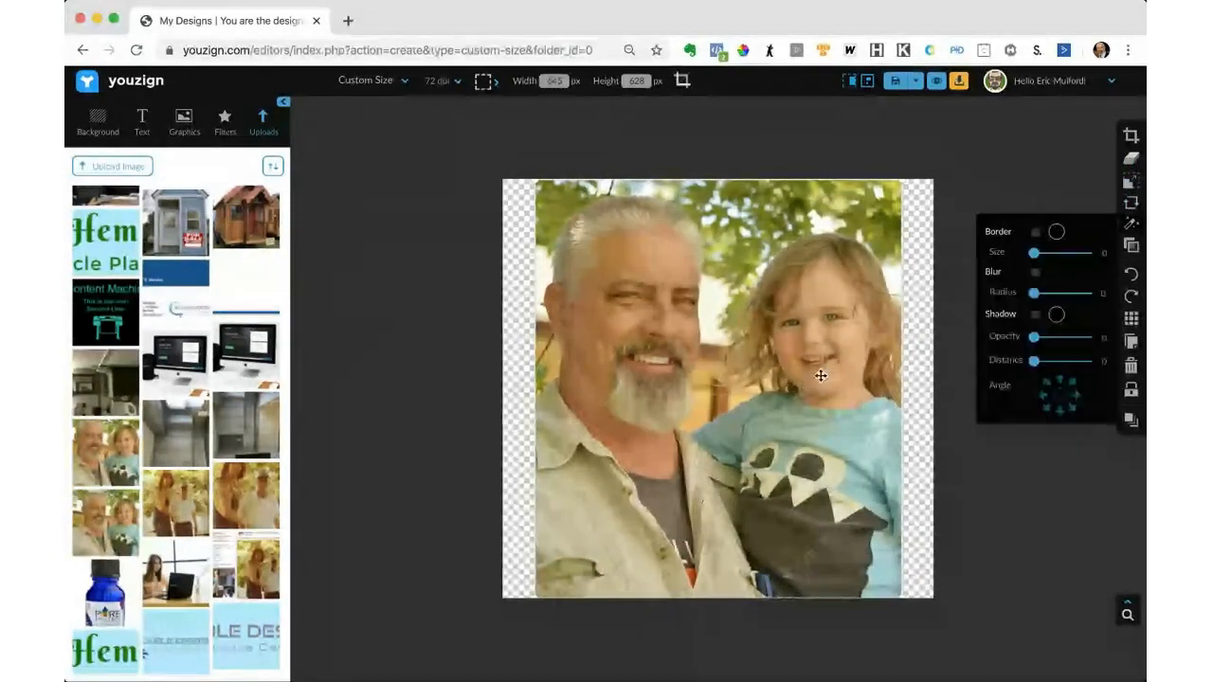
left_click(184, 119)
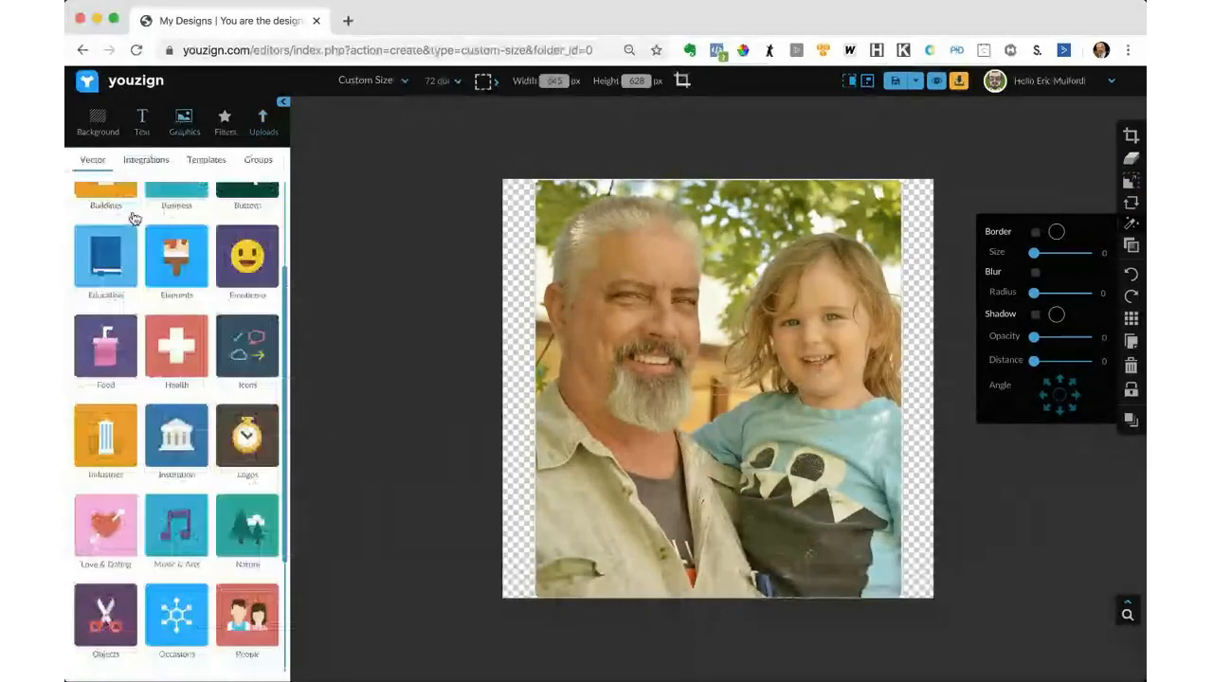
scroll(106, 597, "down", 2)
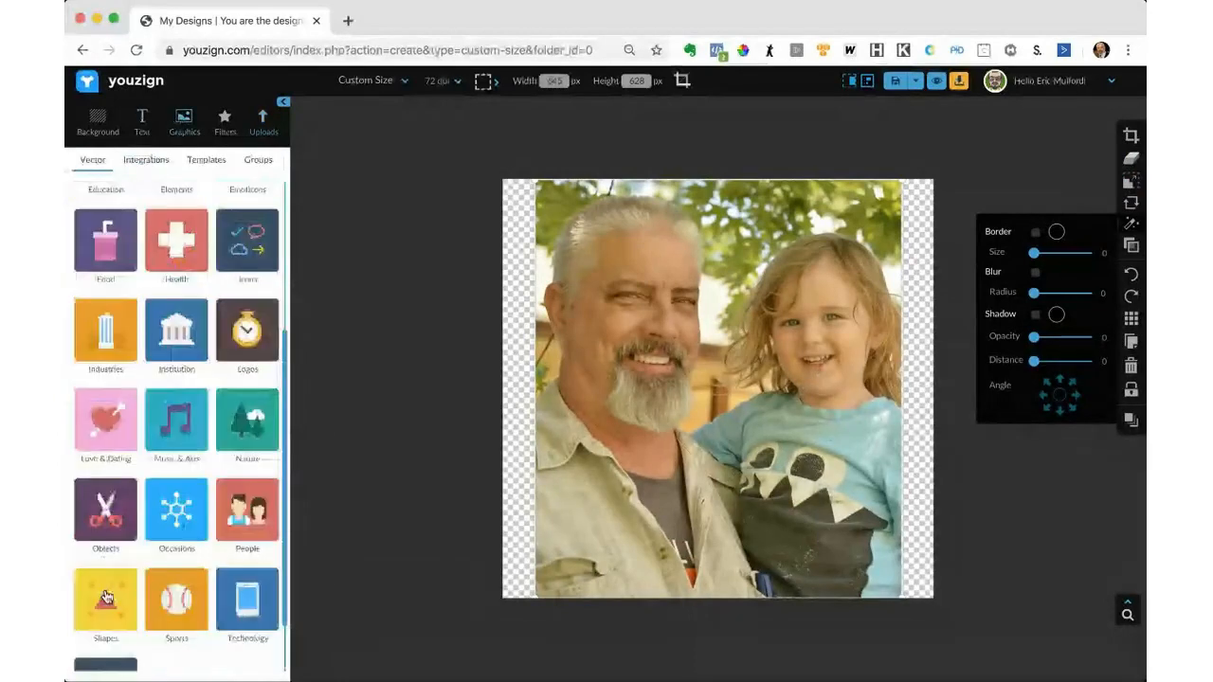
left_click(106, 597)
left_click(104, 208)
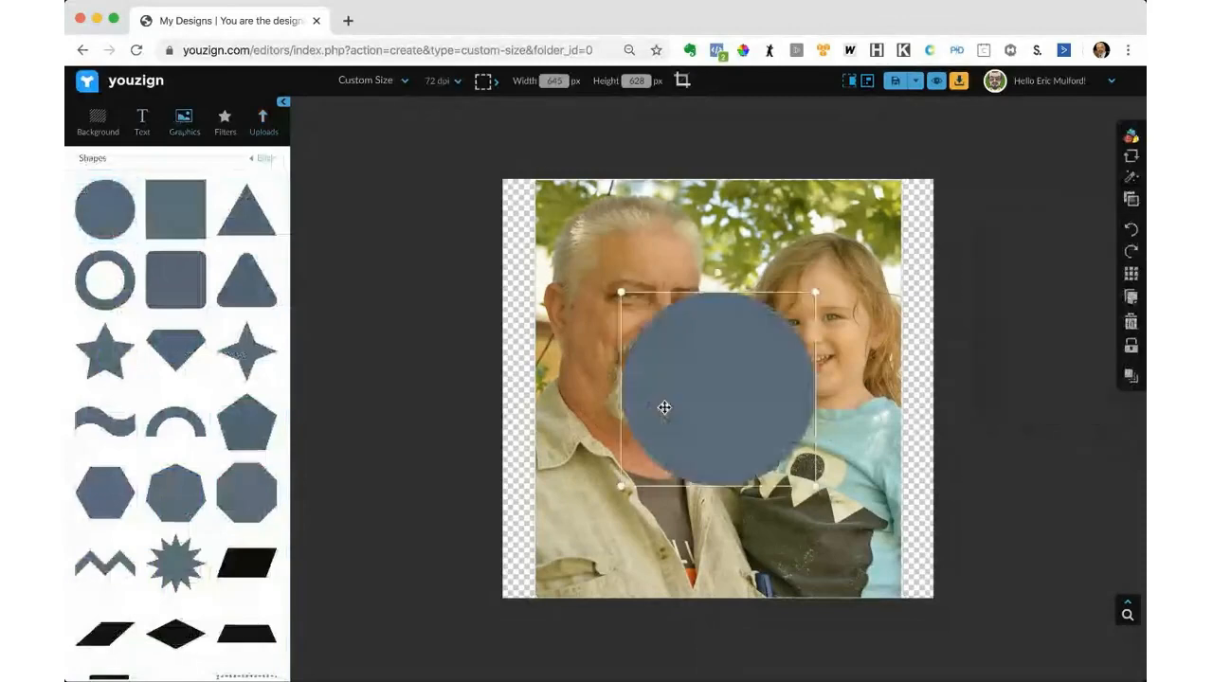
left_click_drag(664, 408, 582, 352)
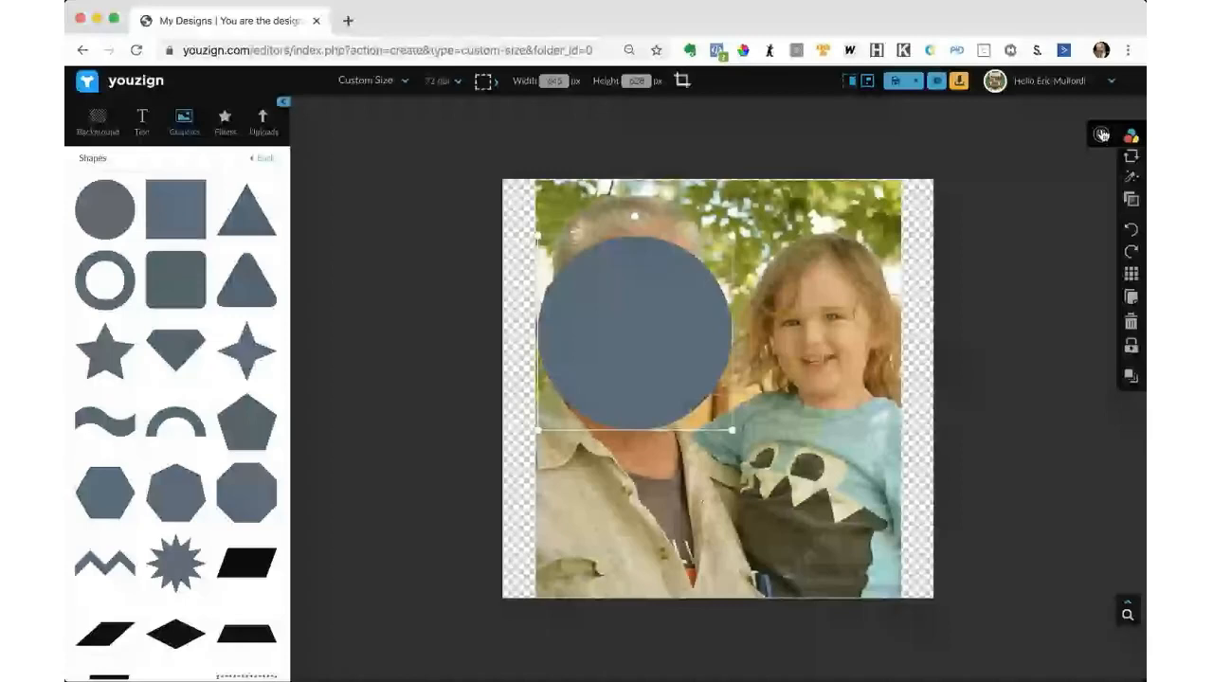
Recolour the circle with a custom grey-green sampled from the shoulder of the girl's shirt
left_click(1102, 134)
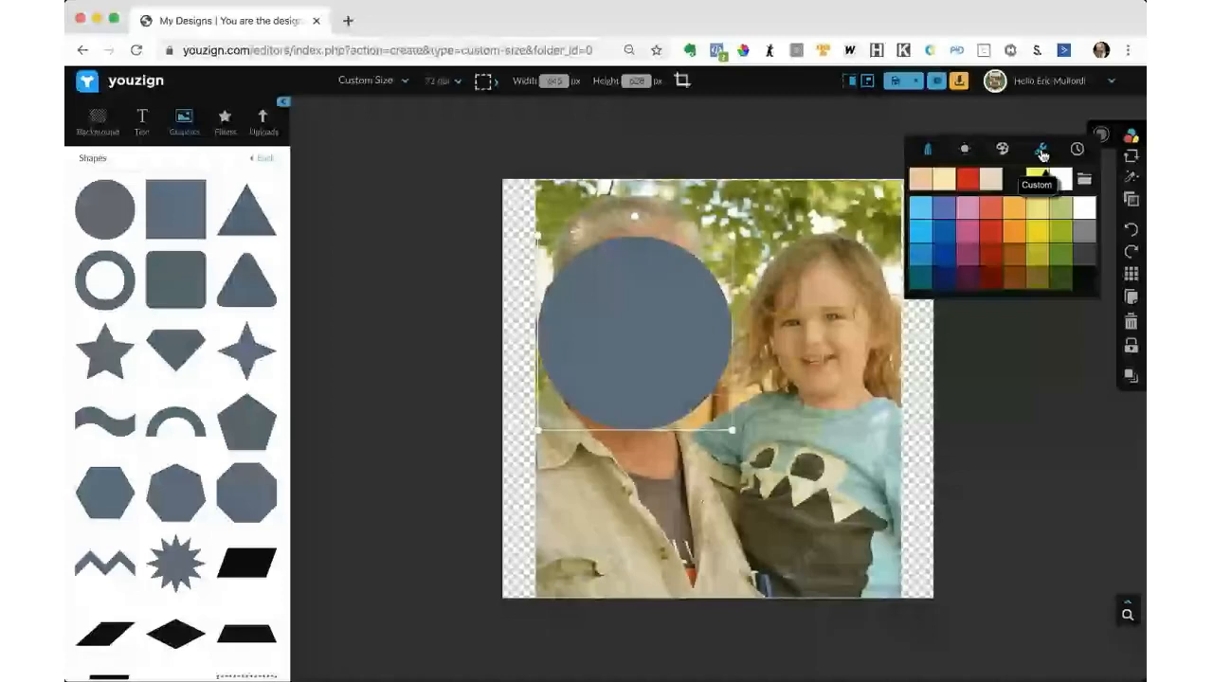
left_click(1042, 151)
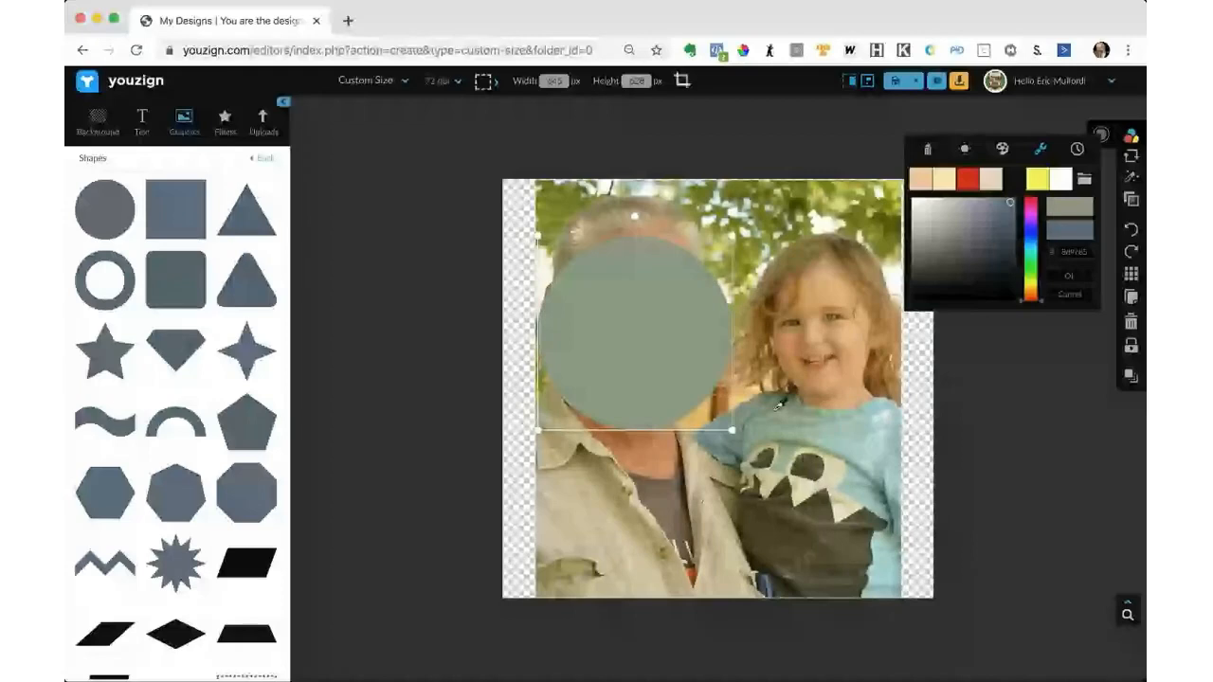
left_click(777, 406)
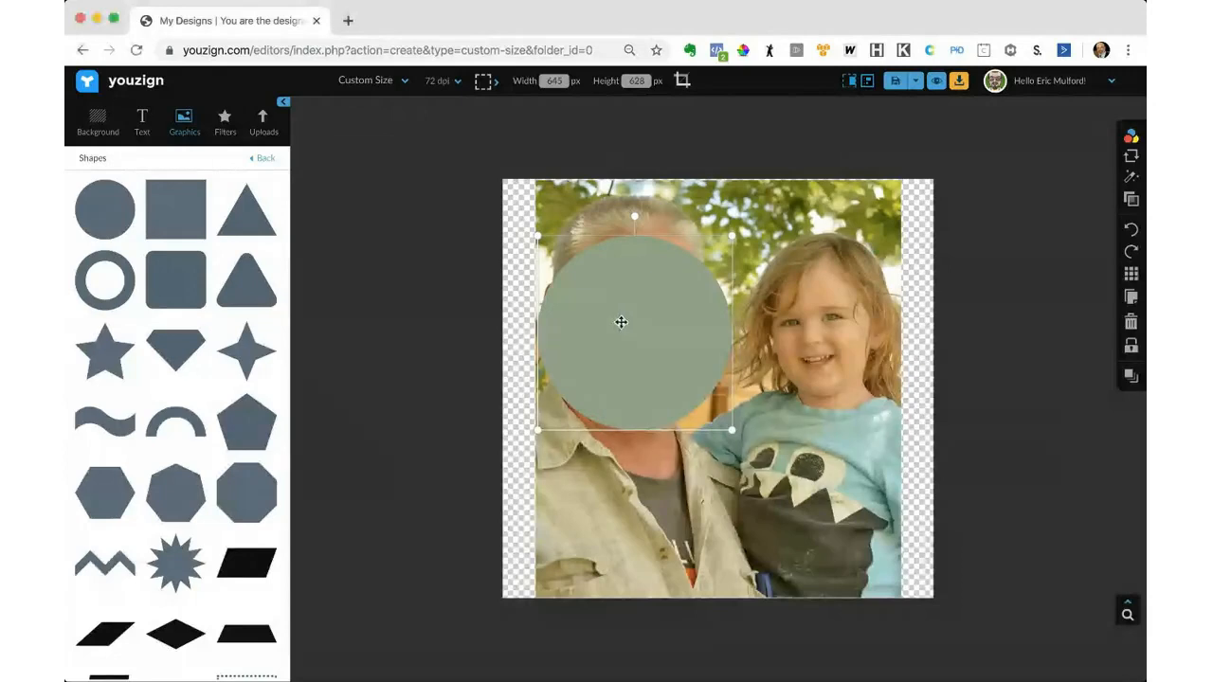
Try the bright blue from the recently used colours as the circle's fill
left_click(1130, 135)
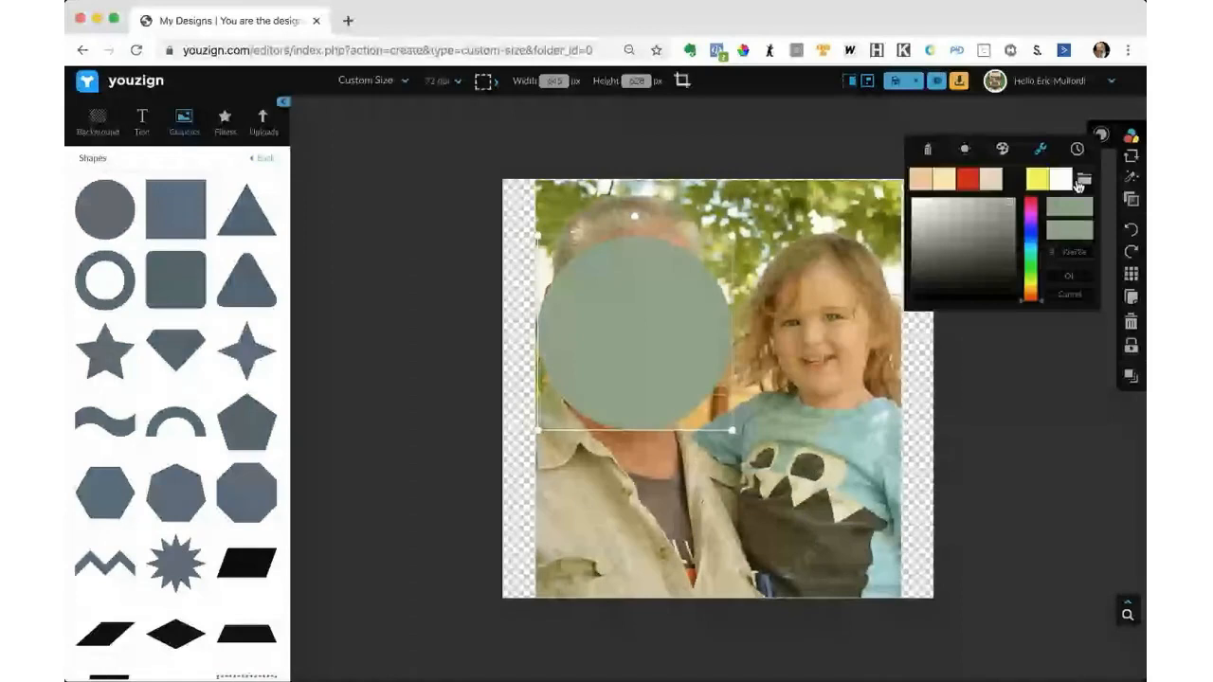
left_click(1078, 150)
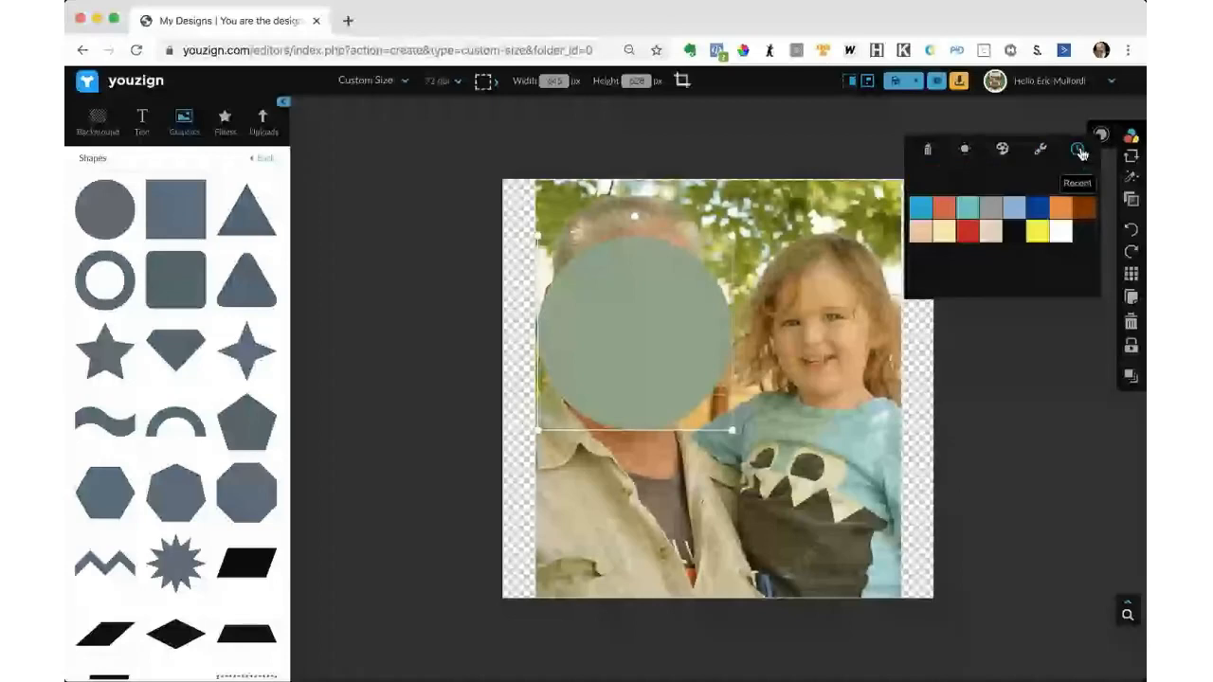
left_click(917, 211)
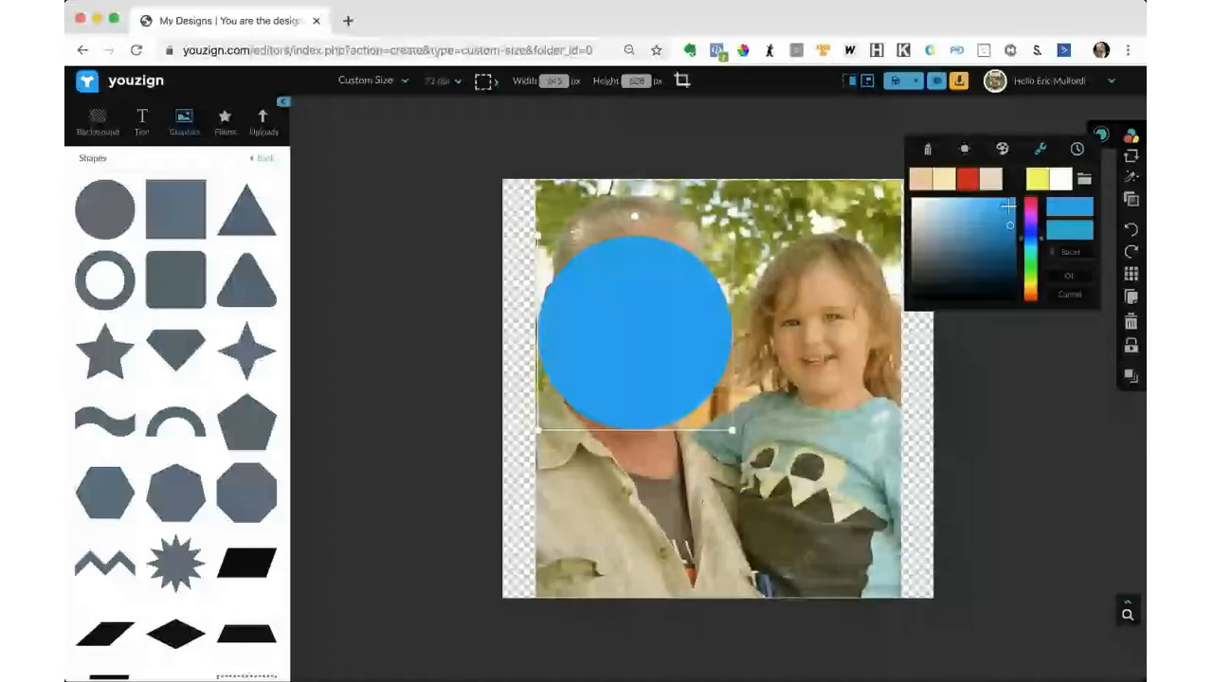
left_click(664, 318)
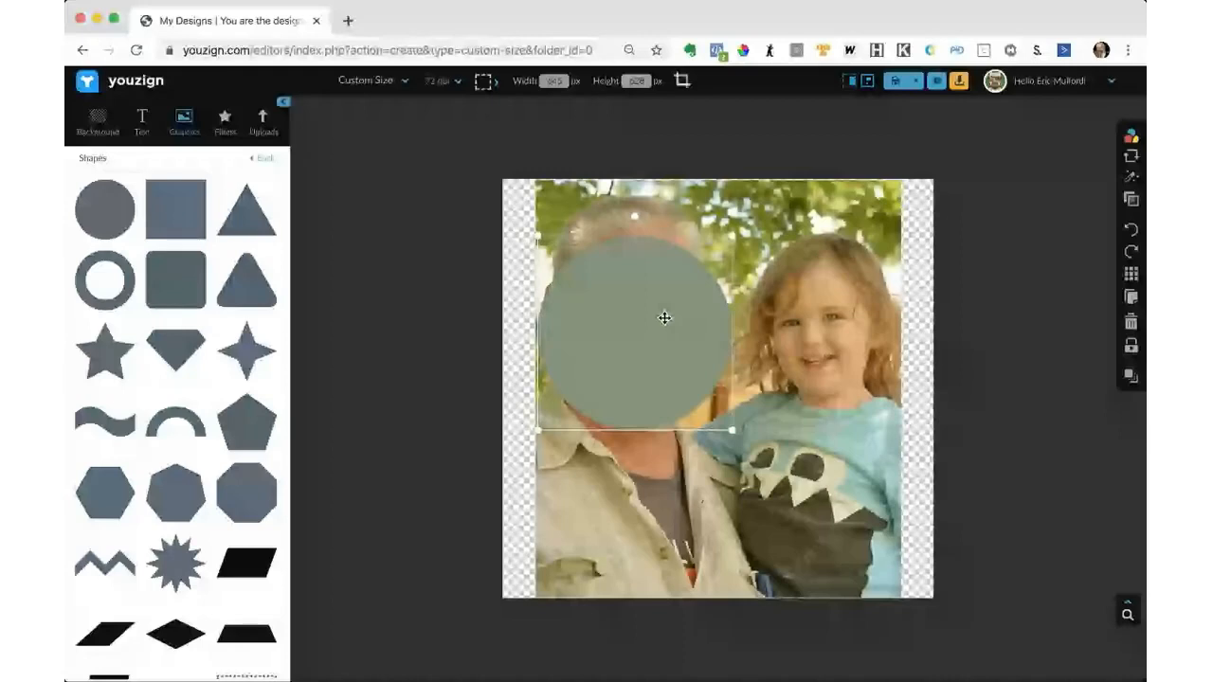
Check the recent colours, and sample a custom sage green for the circle from the edge of the girl's shoulder
left_click(1130, 135)
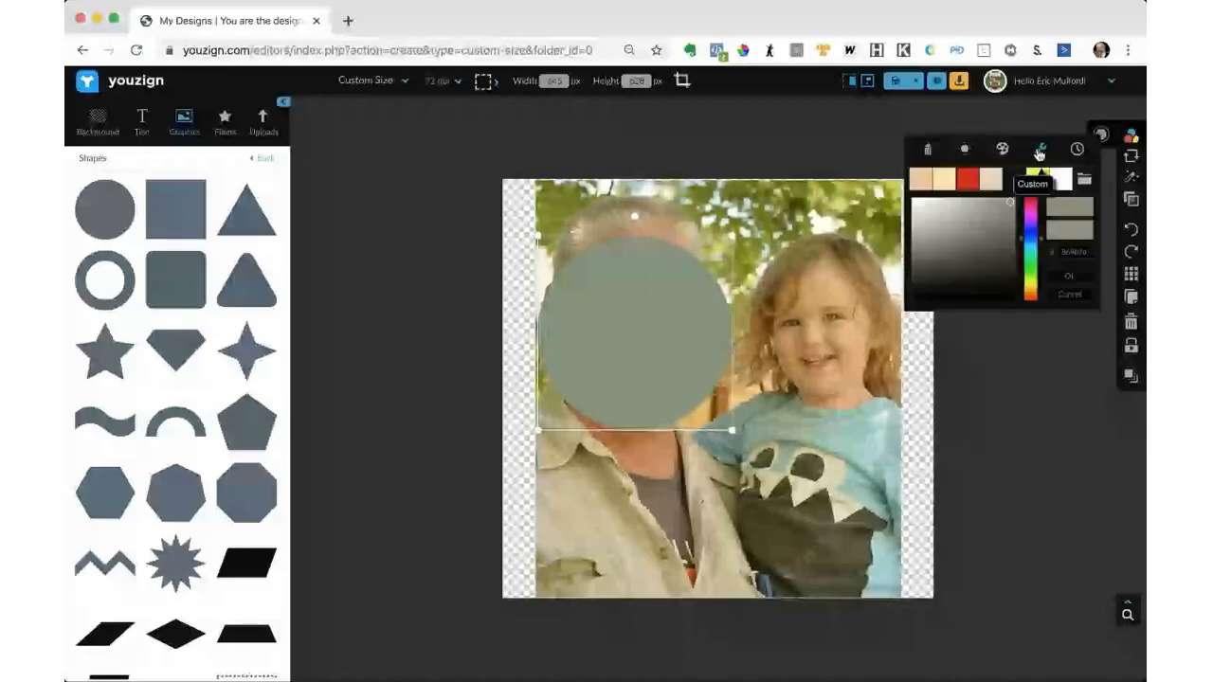
left_click(1077, 149)
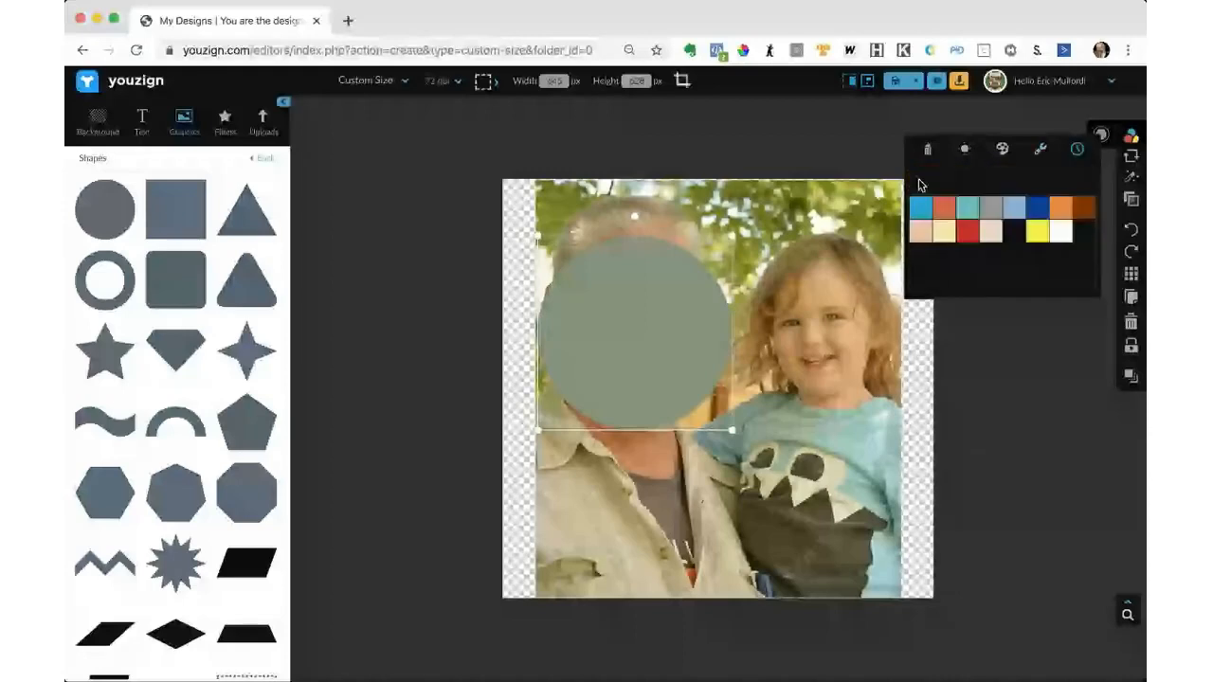
left_click(1040, 149)
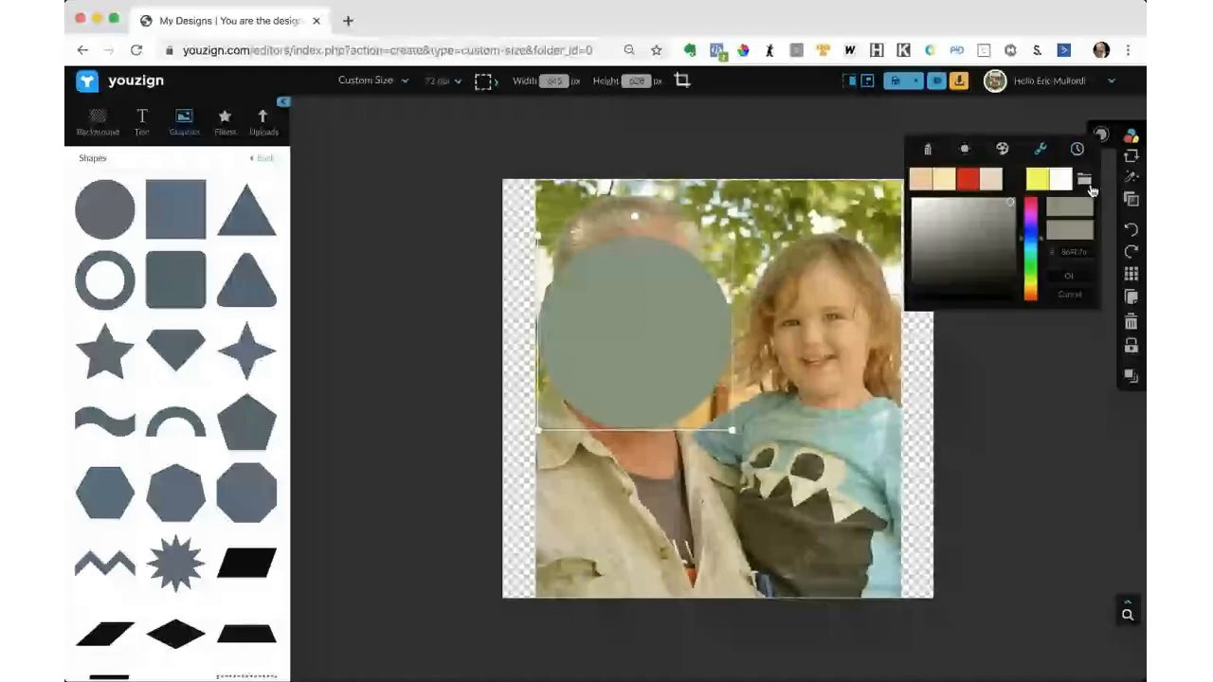
left_click(1085, 181)
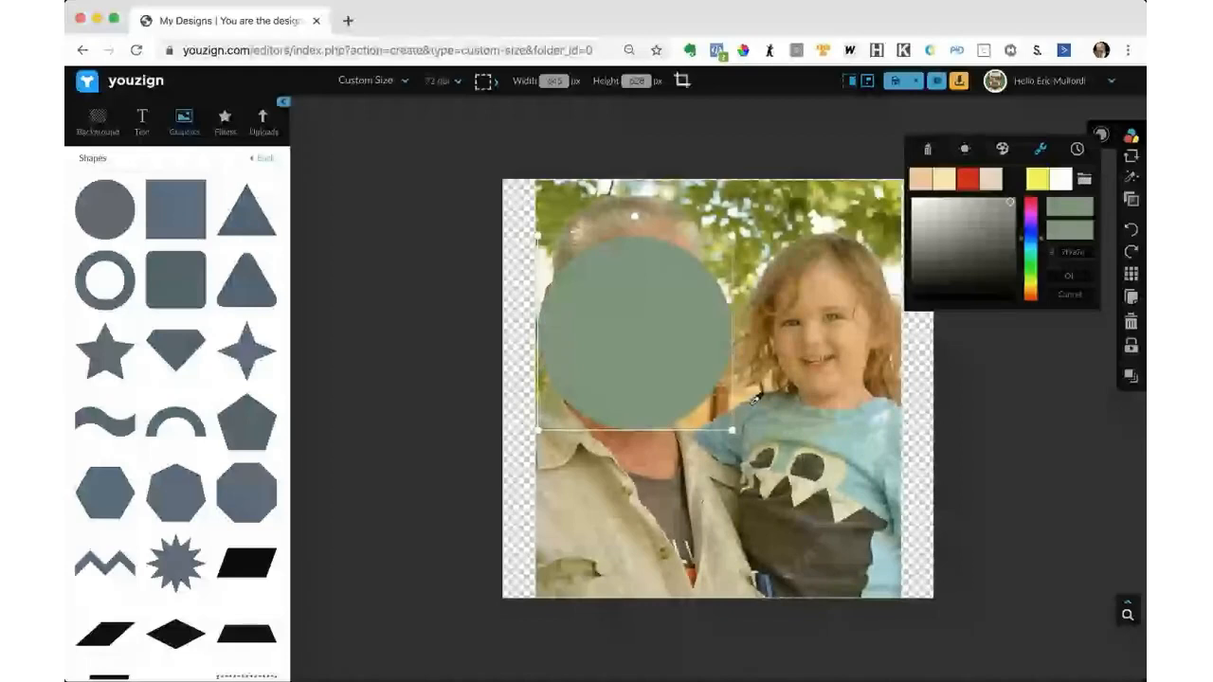
left_click(753, 402)
left_click(661, 366)
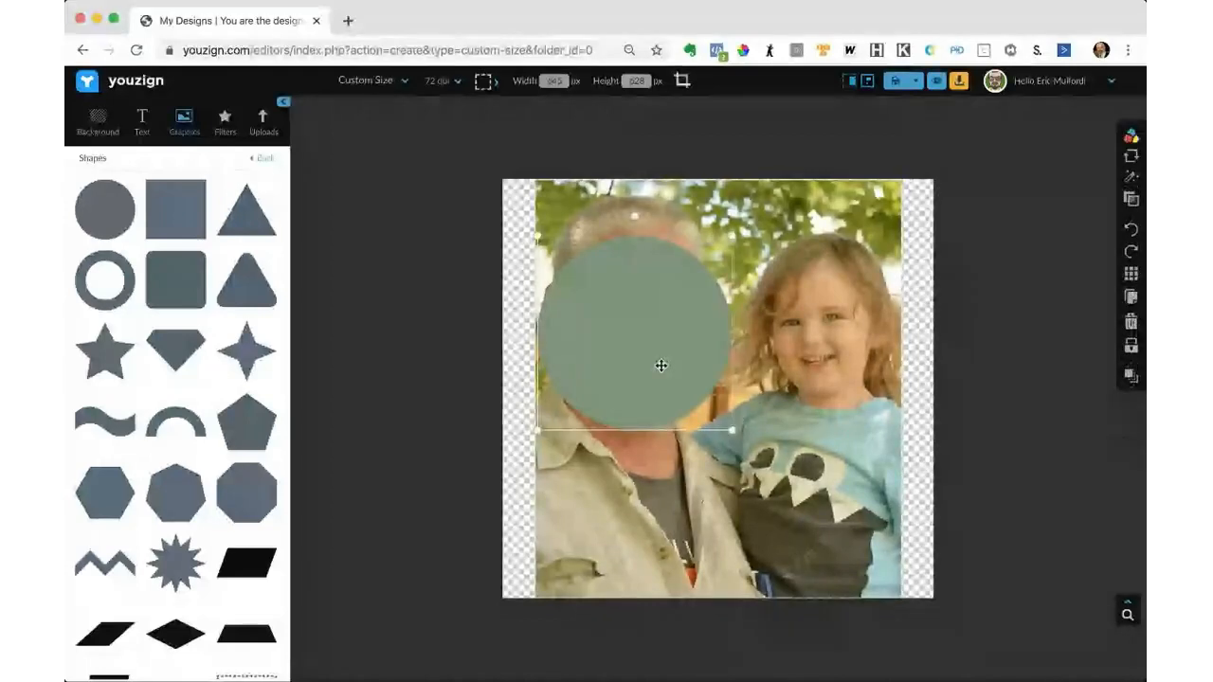
Sample the circle's custom fill again from the photo where the girl's sleeve meets the background, and reopen its colour options
left_click(1131, 199)
left_click(1130, 136)
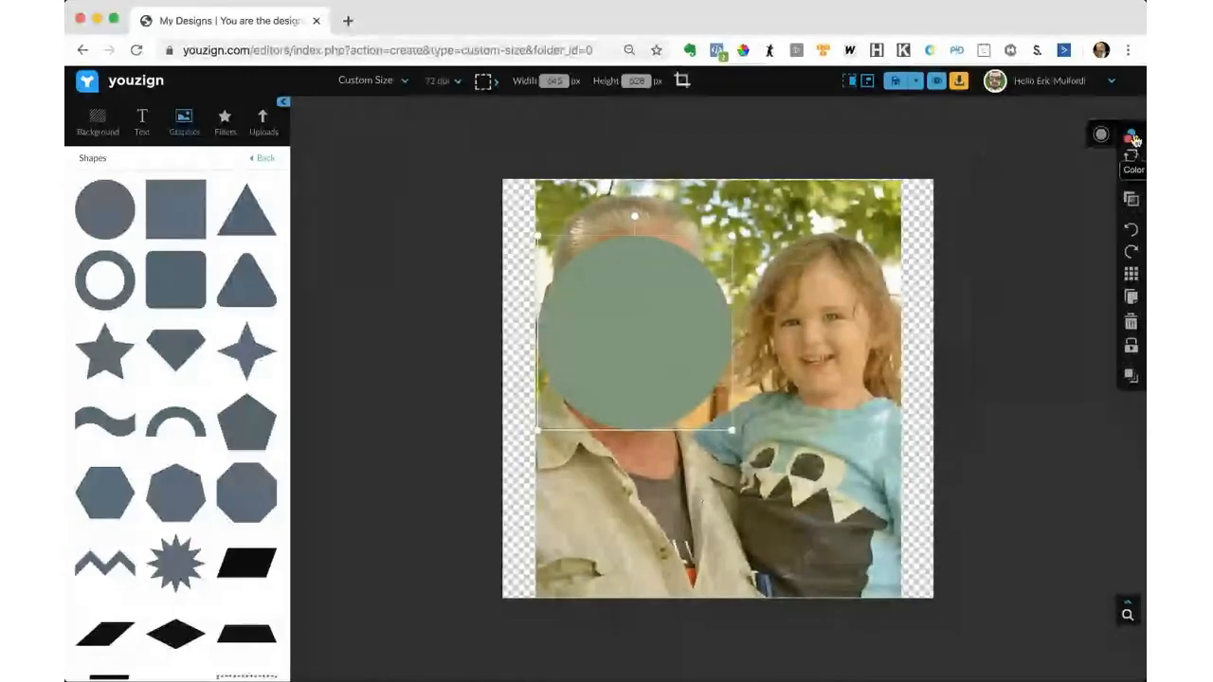
left_click(1101, 134)
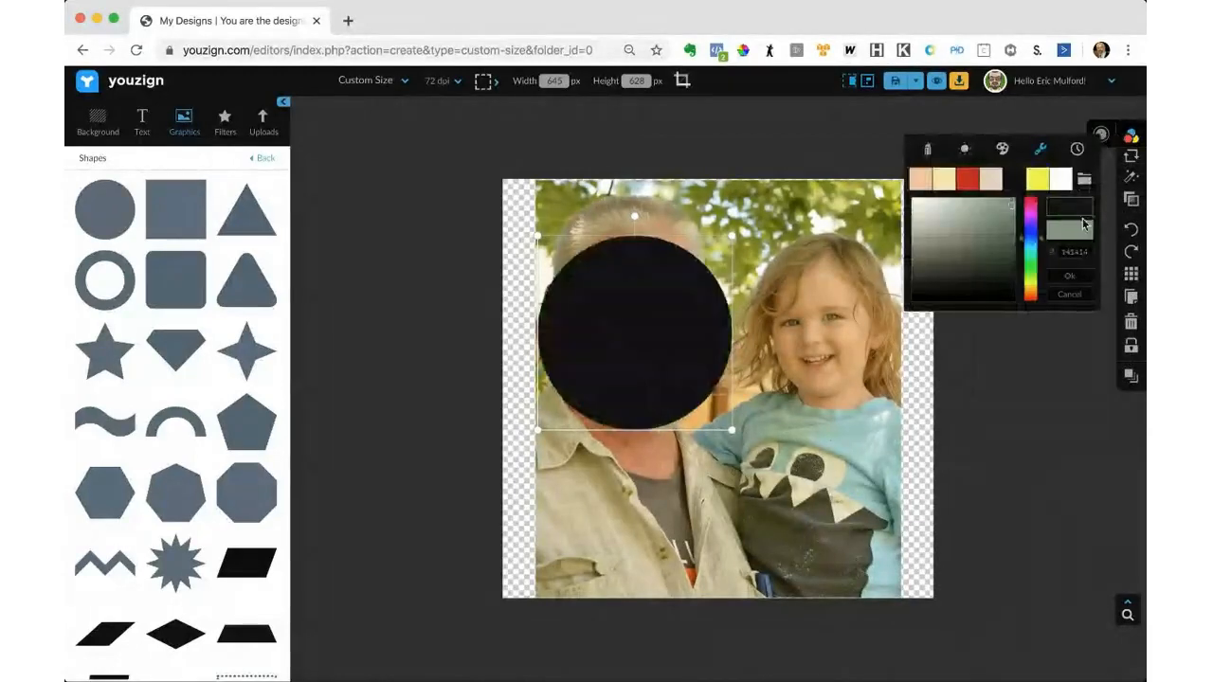
left_click(1101, 131)
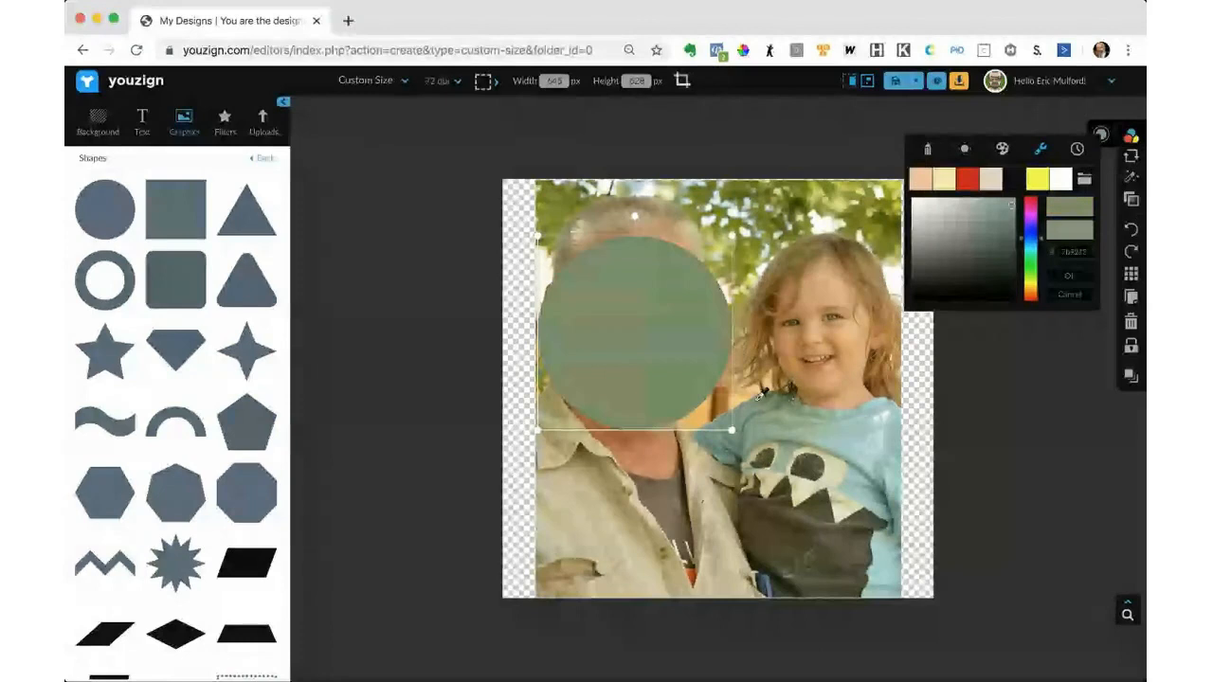
left_click(757, 396)
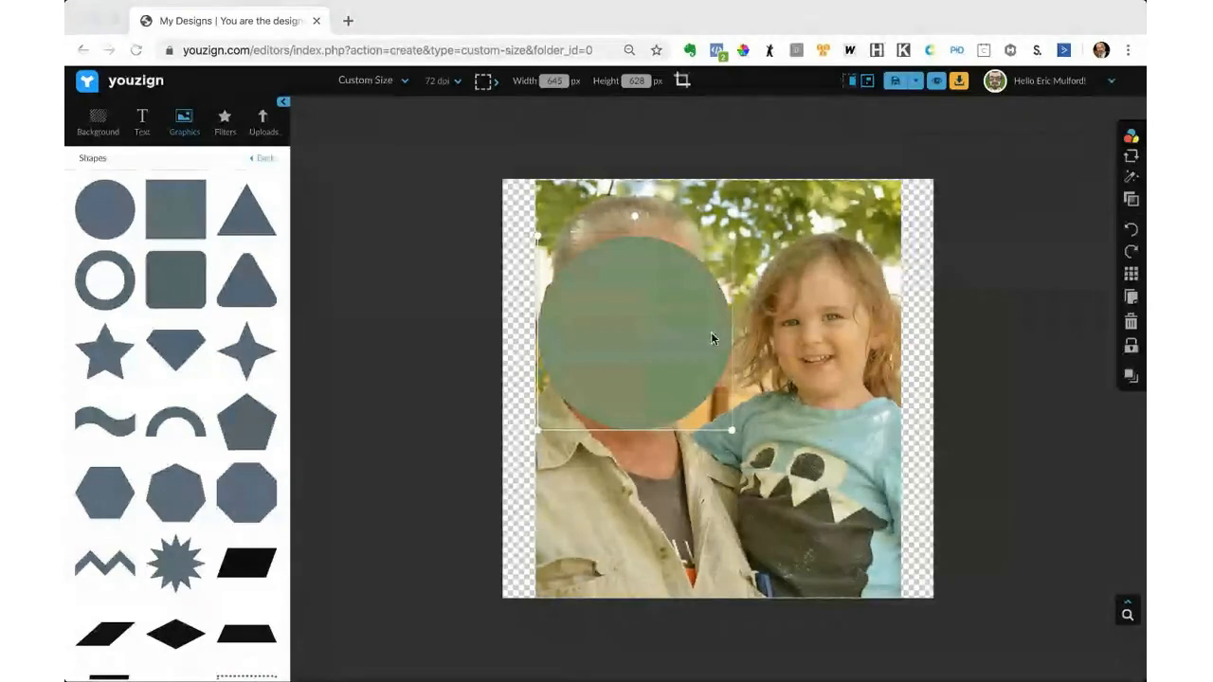
left_click(672, 338)
left_click(1131, 136)
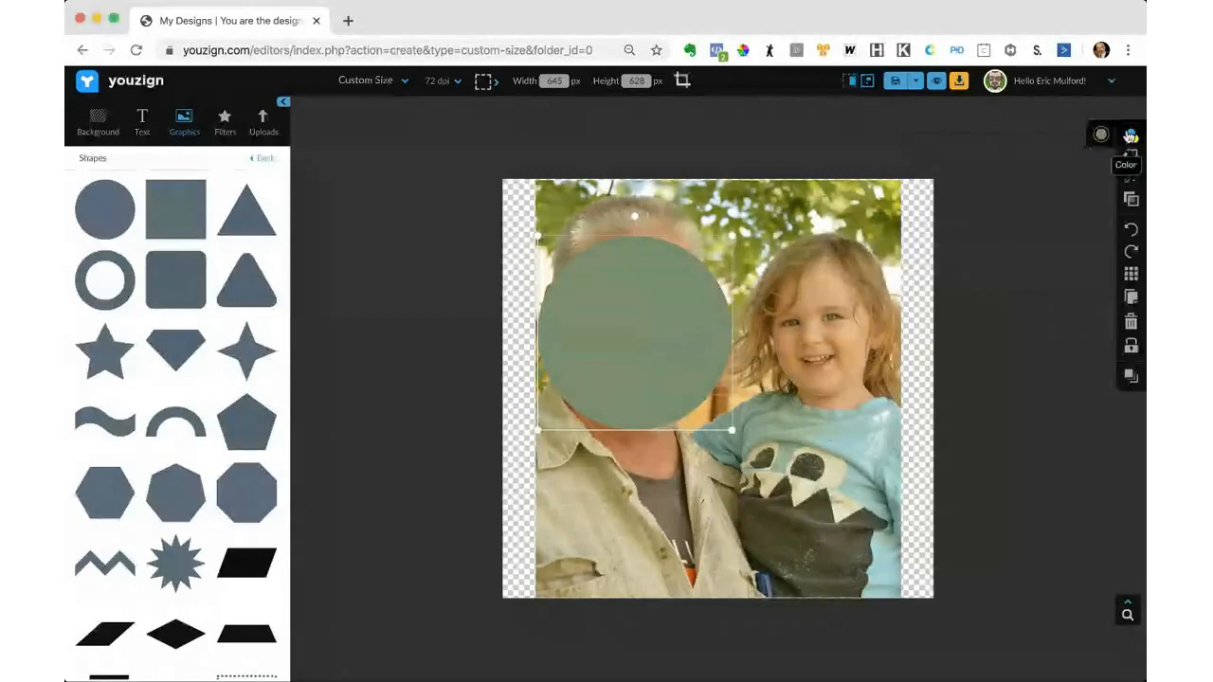
left_click(1100, 135)
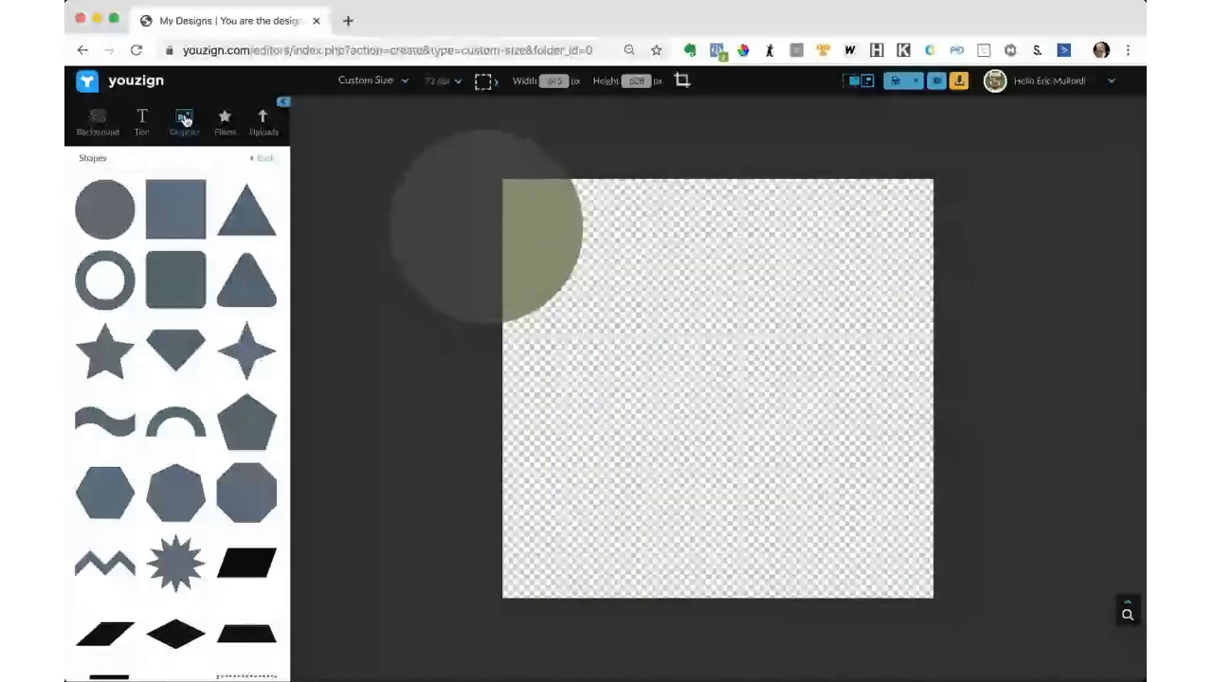
Add the framed avatar of a man in a blue shirt from the People graphics, enlarge it to fill the canvas, and layer it behind the circle
left_click(234, 440)
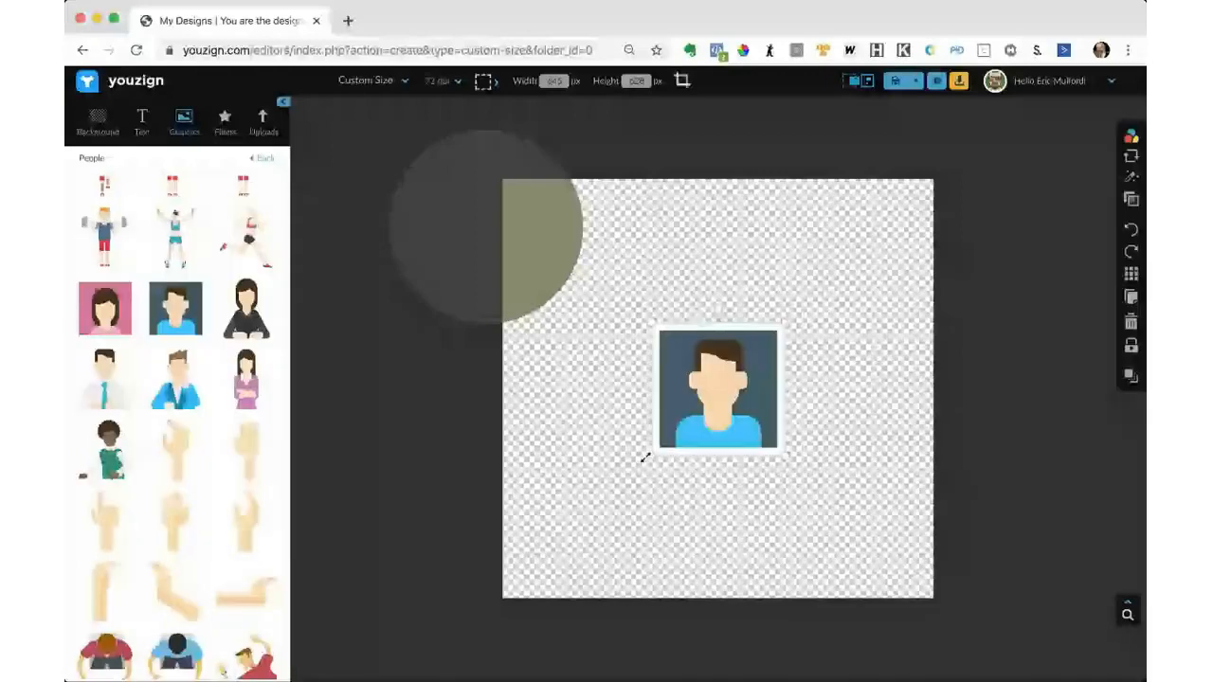
left_click_drag(646, 458, 922, 262)
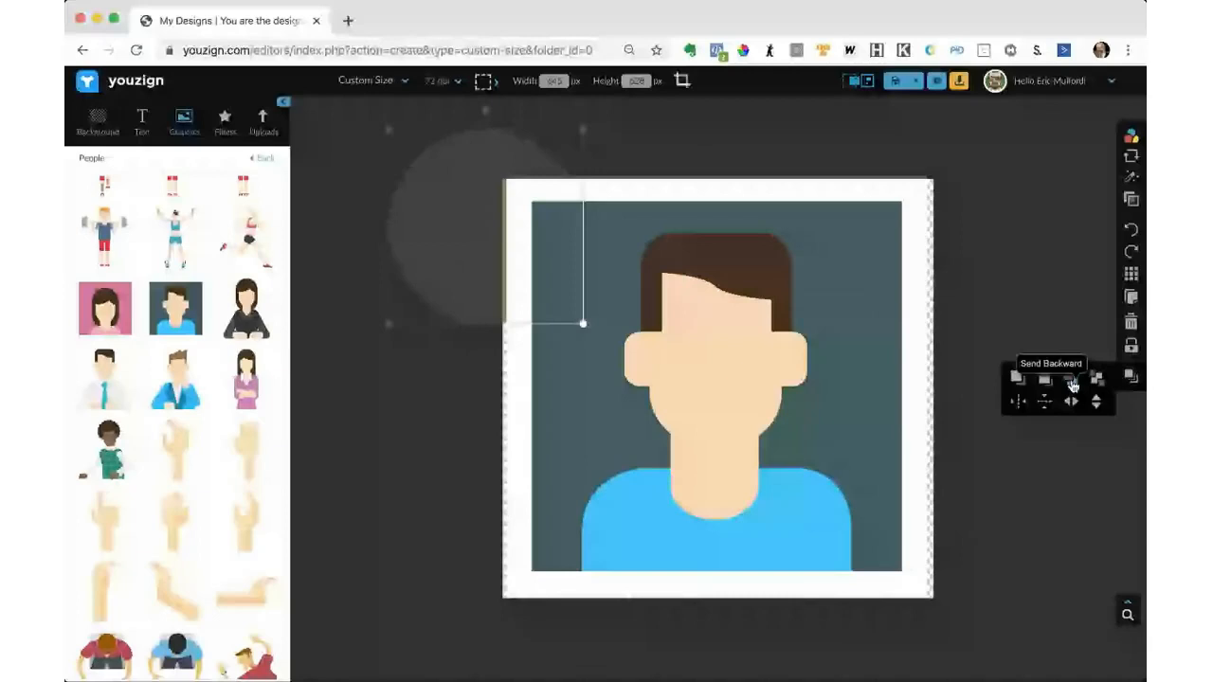
left_click(1072, 385)
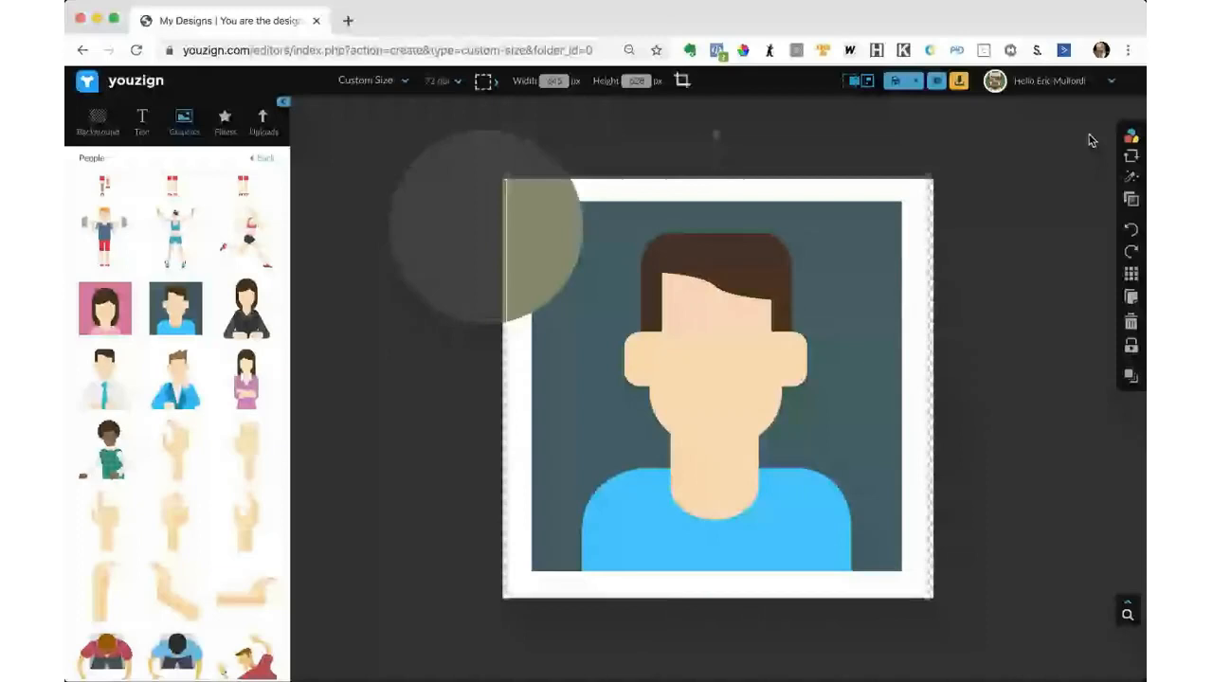
Recolour the avatar's blue shirt with the custom olive green sampled from the circle
mouse_move(1115, 138)
left_click(1062, 133)
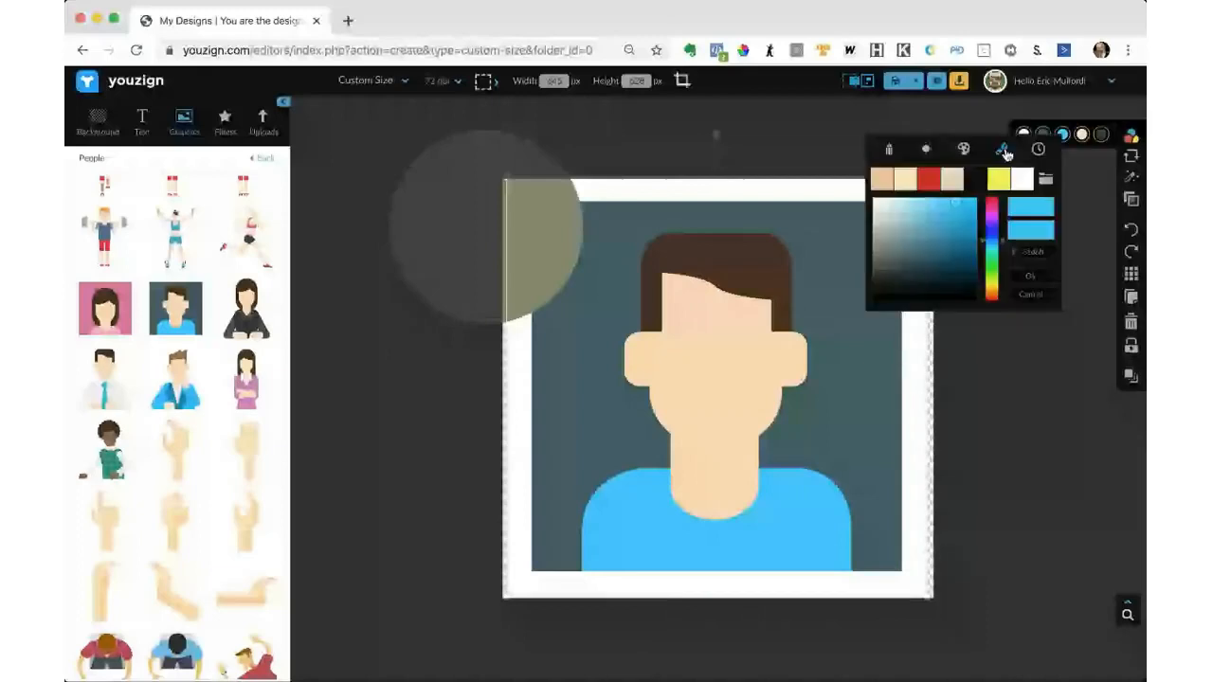
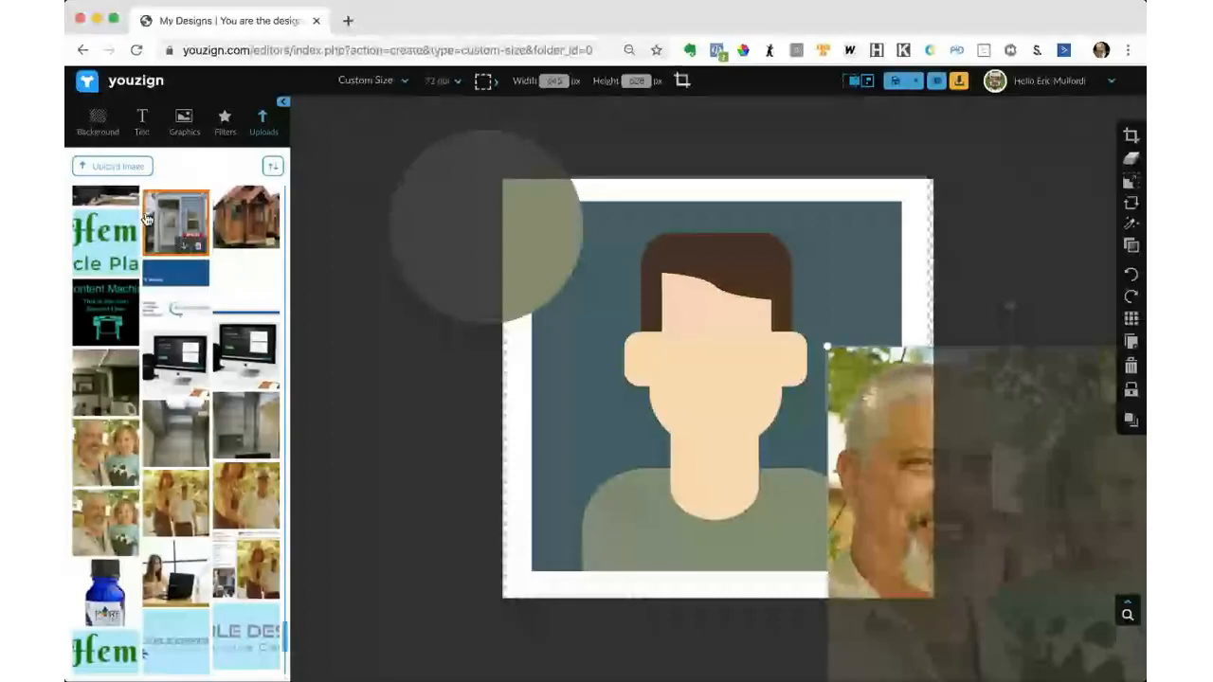
Move the circle over the side of the avatar's head and recolour it with a brown skin tone sampled from the bearded man's face
left_click(567, 220)
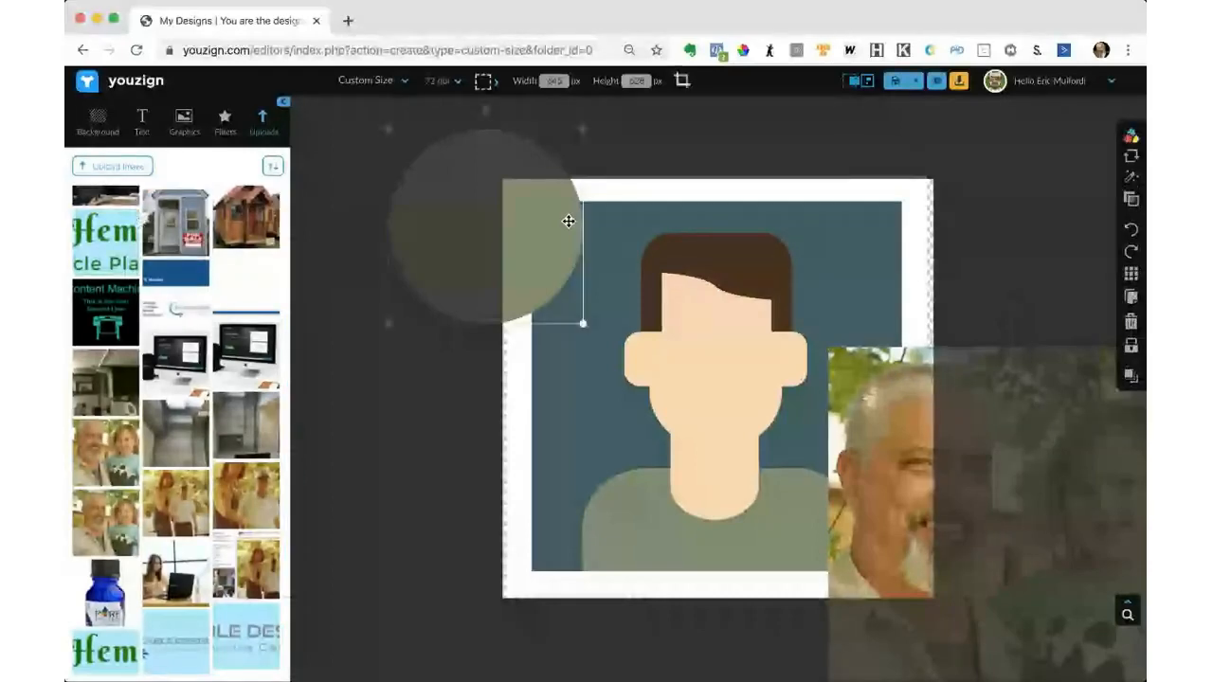
left_click_drag(568, 221, 639, 311)
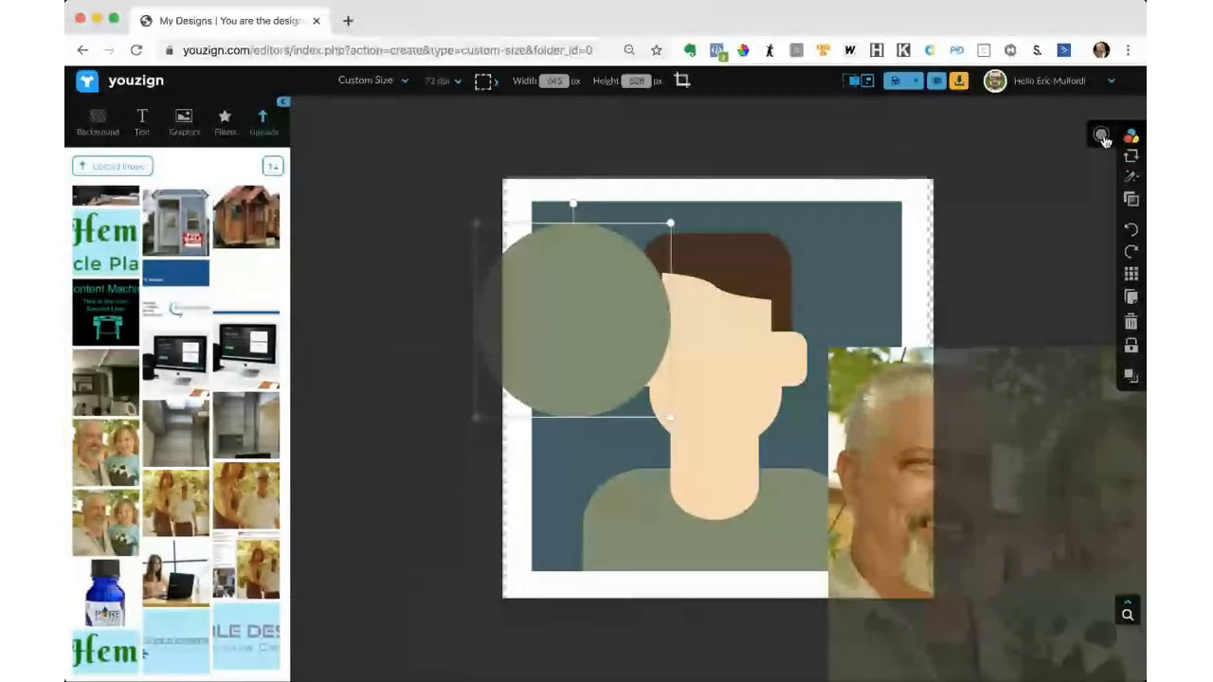
left_click(1101, 137)
left_click(1039, 154)
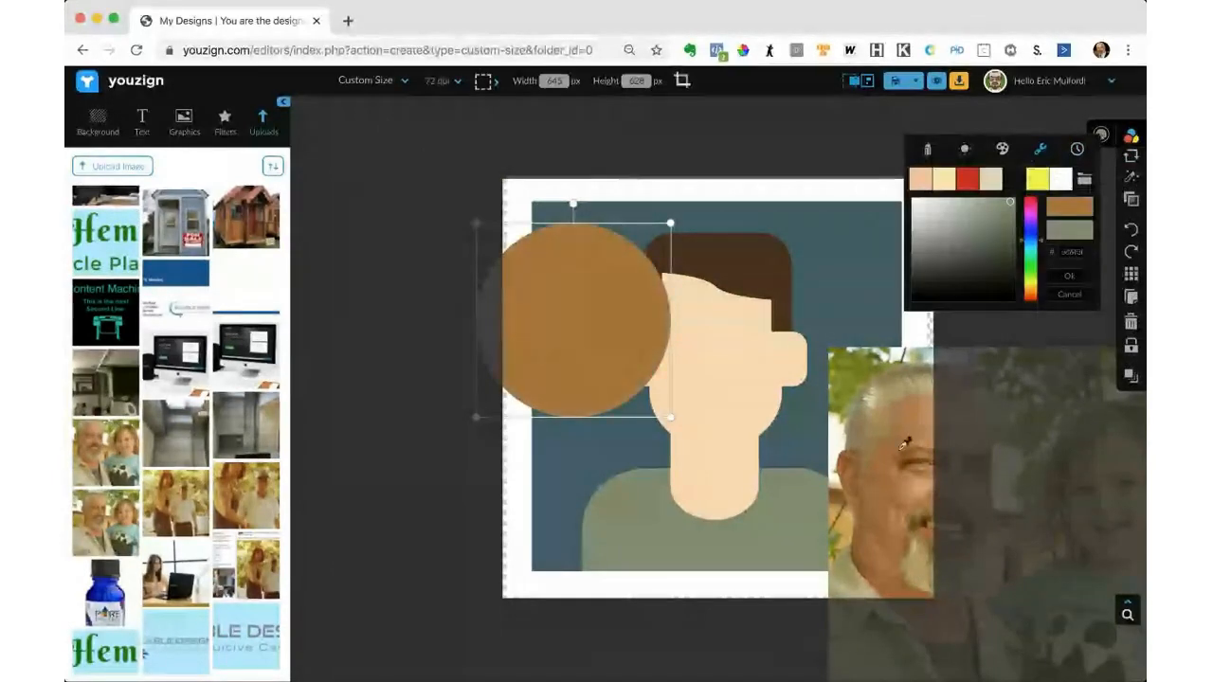
left_click(922, 422)
left_click(616, 356)
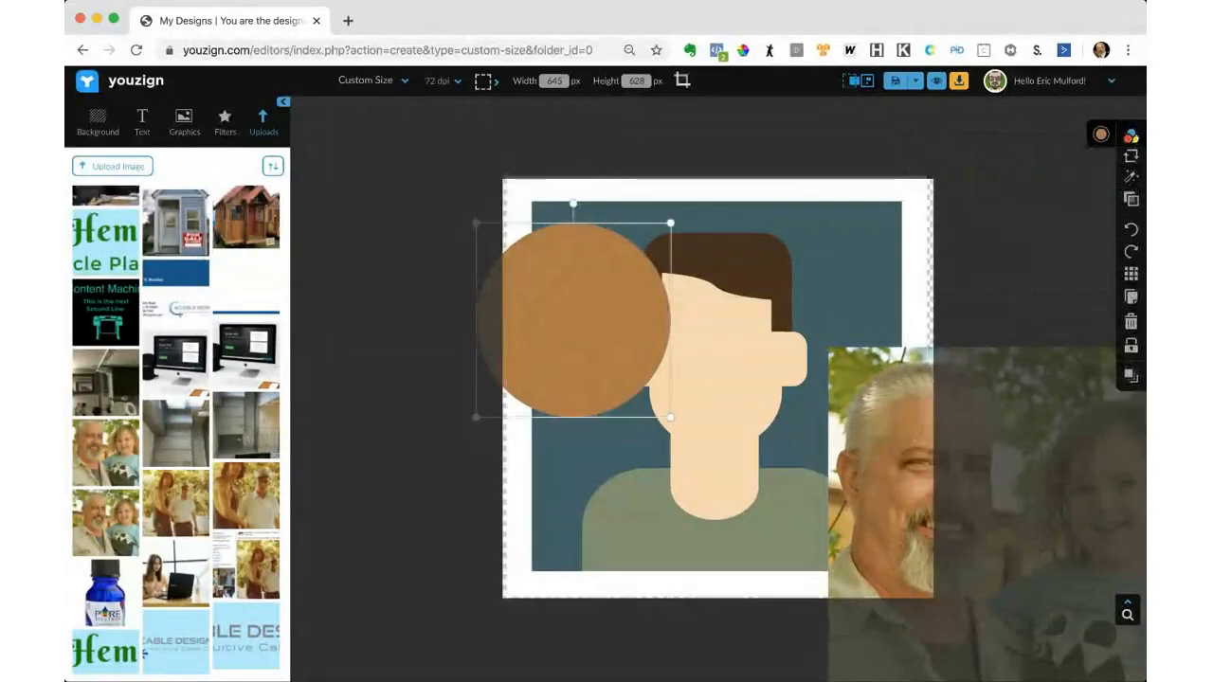
Recolour the avatar's skin with the brown tone sampled from the circle
left_click(788, 324)
left_click(1131, 136)
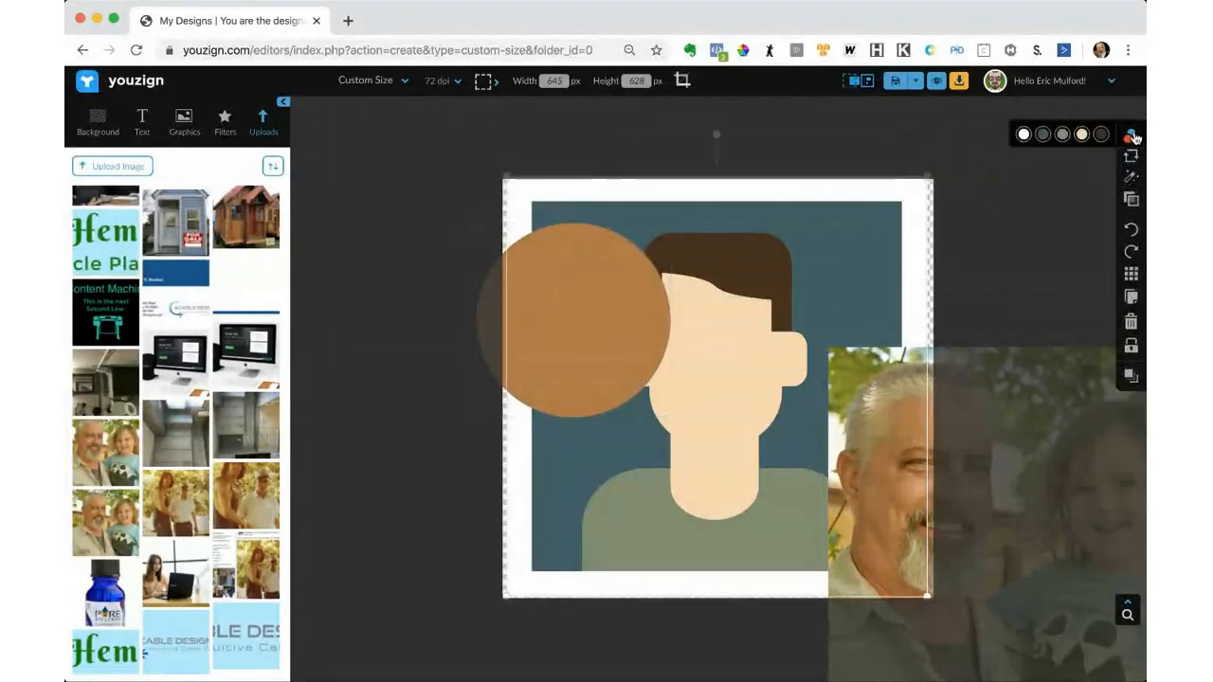
left_click(1082, 135)
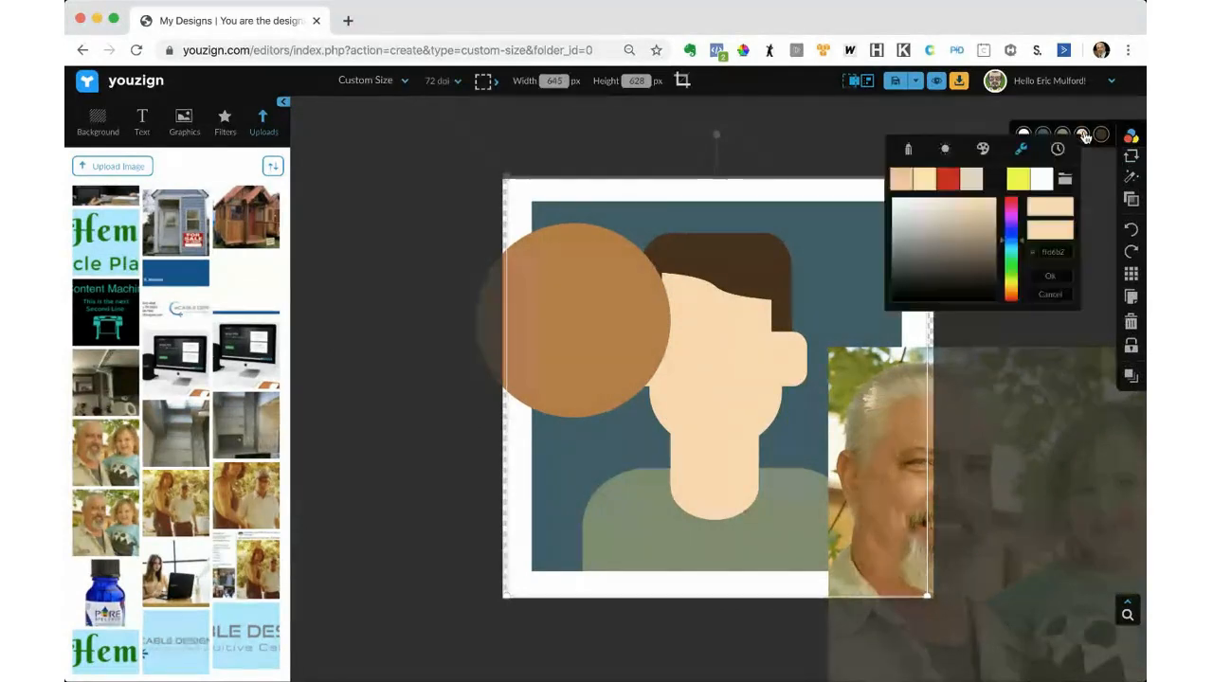
left_click(583, 302)
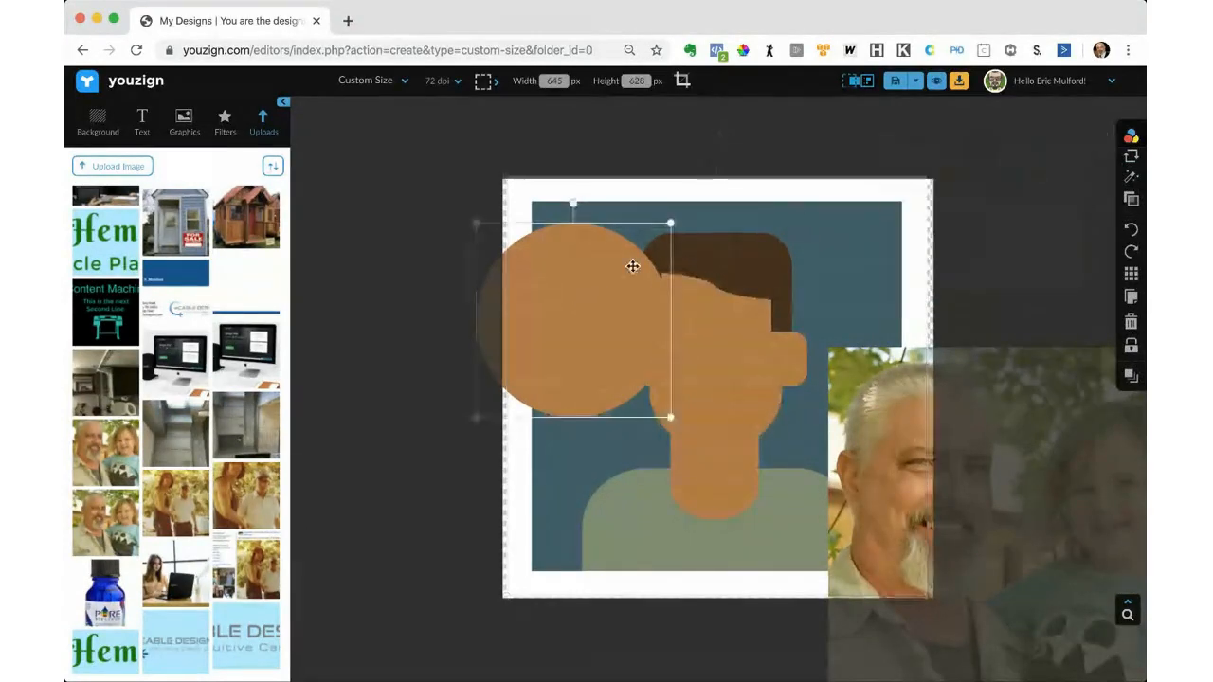
Recolour the avatar's dark brown hair with a custom light beige tone sampled from the bearded man's hair in the photo
left_click(779, 199)
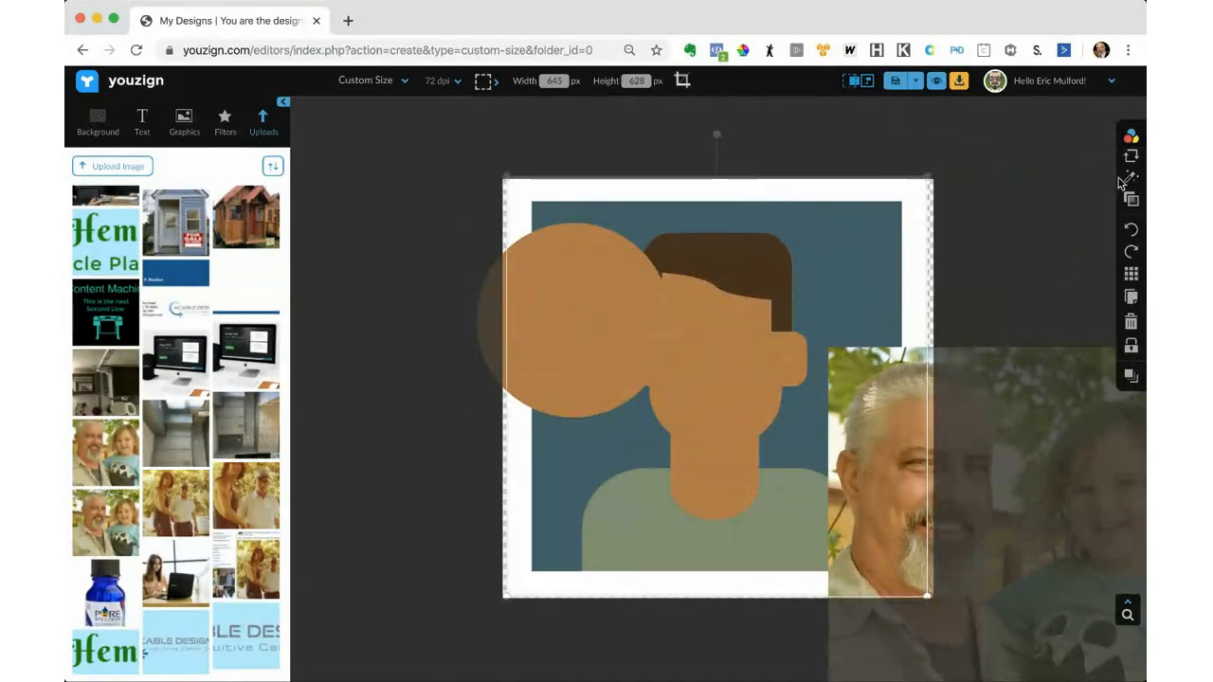
left_click(1131, 138)
left_click(1130, 137)
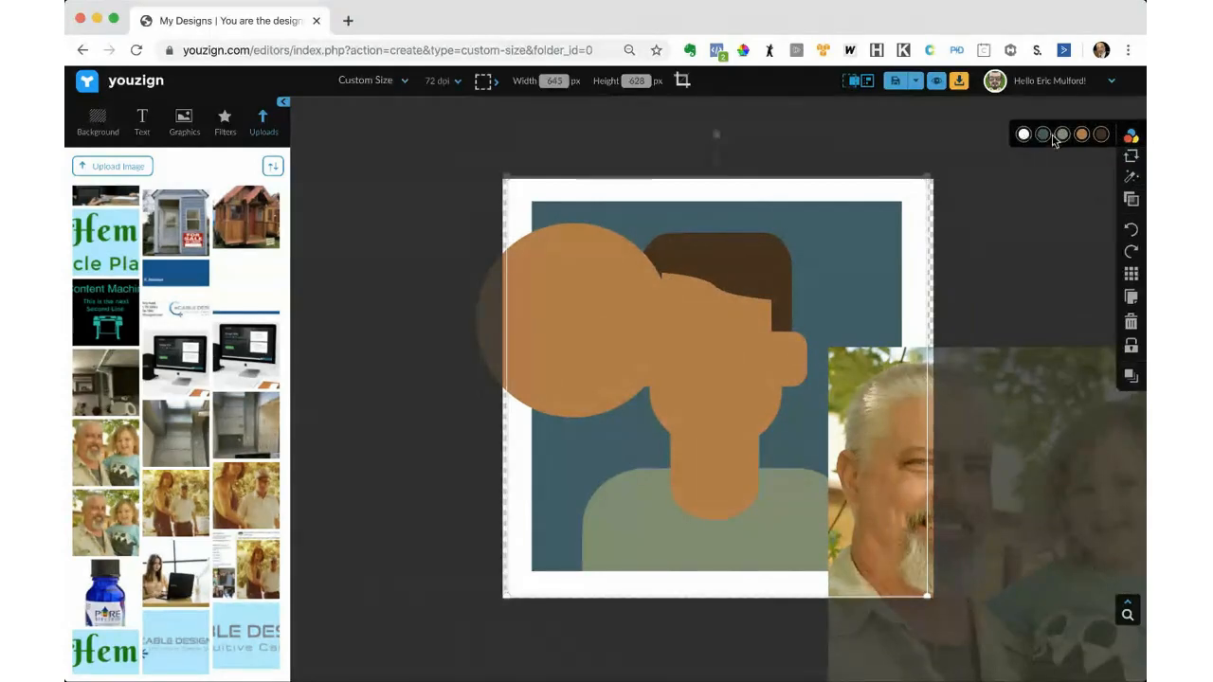
left_click(1102, 137)
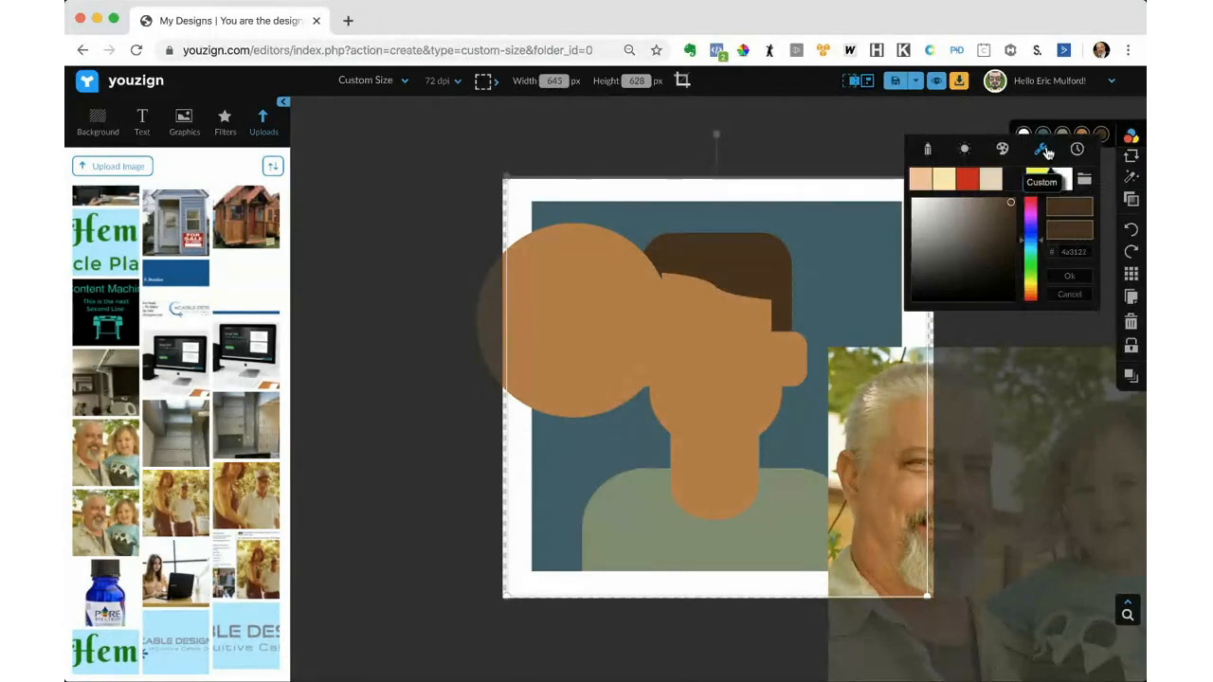
left_click(1041, 151)
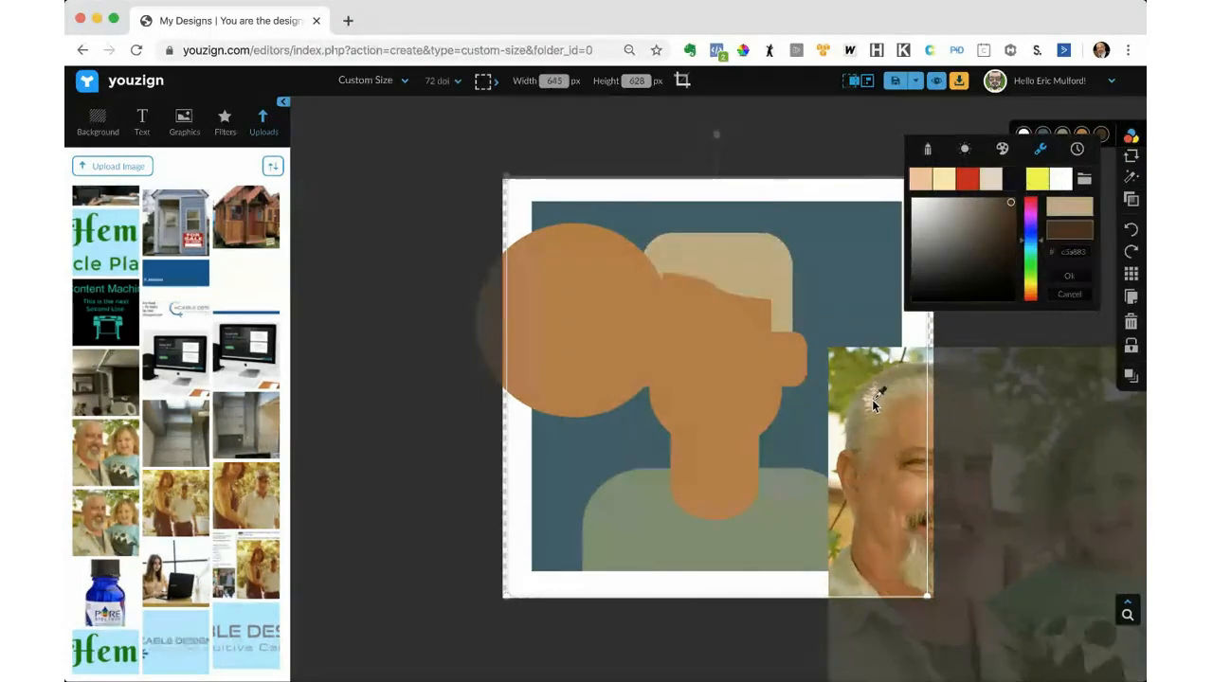
left_click(872, 396)
left_click(985, 162)
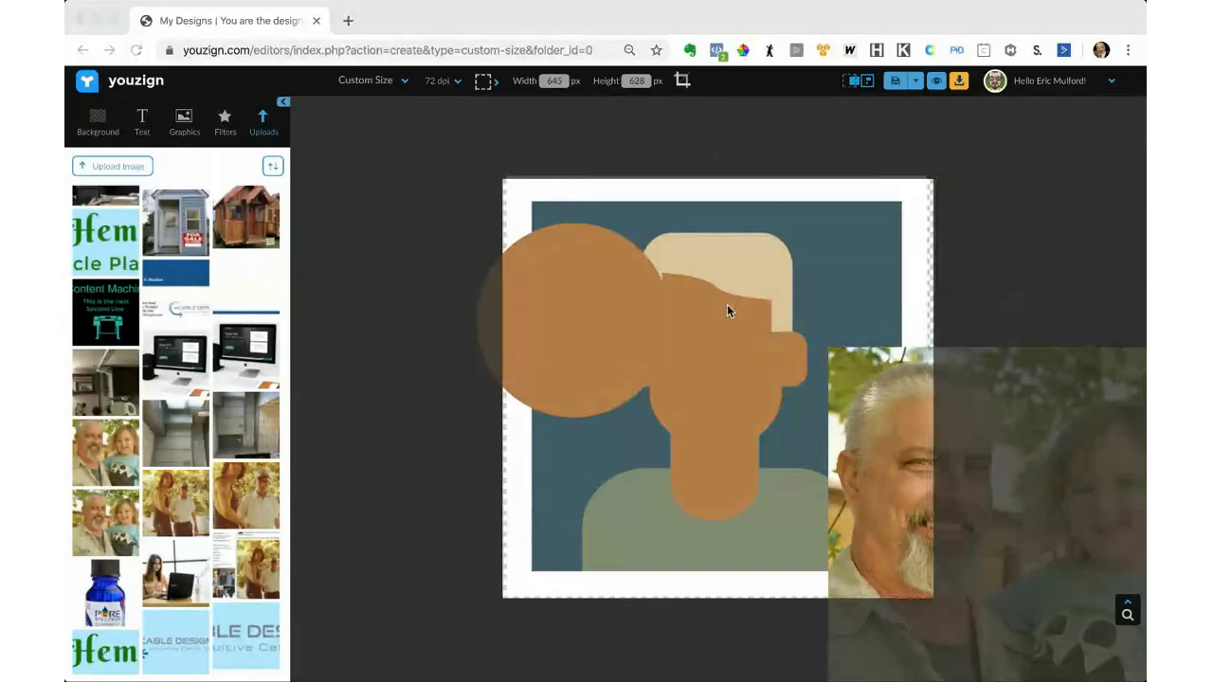
Delete the brown circle and the photo of the man and girl, keeping only the avatar on the canvas
left_click(601, 297)
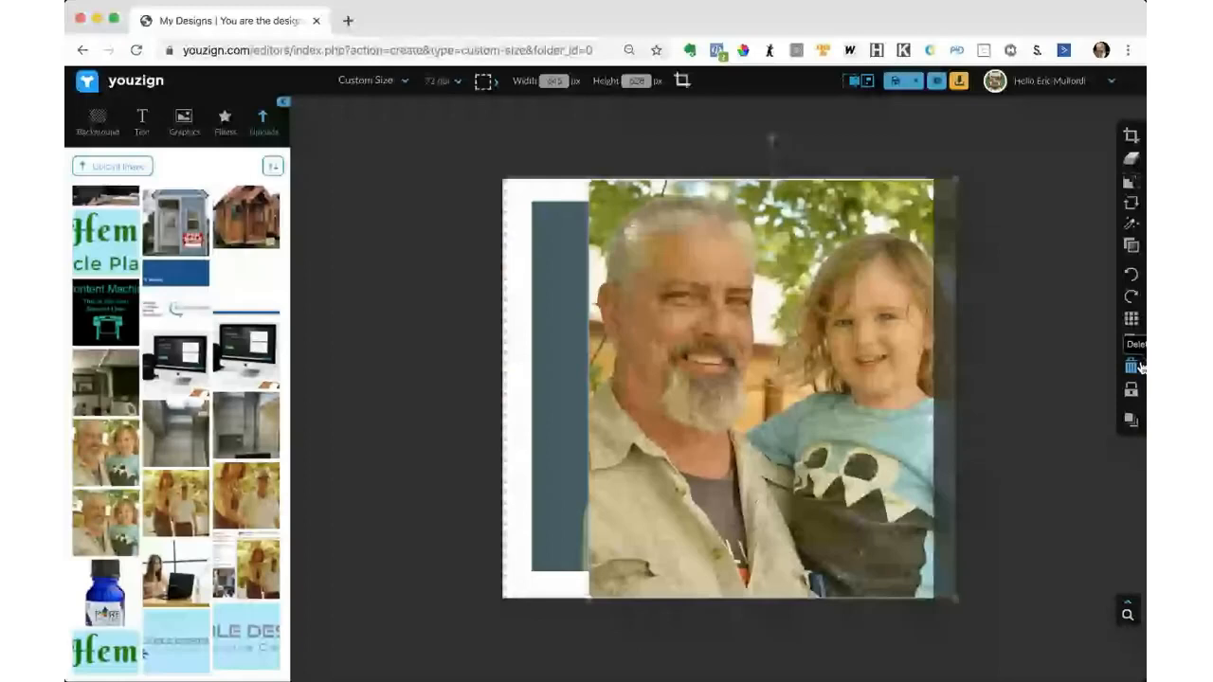
left_click(1139, 365)
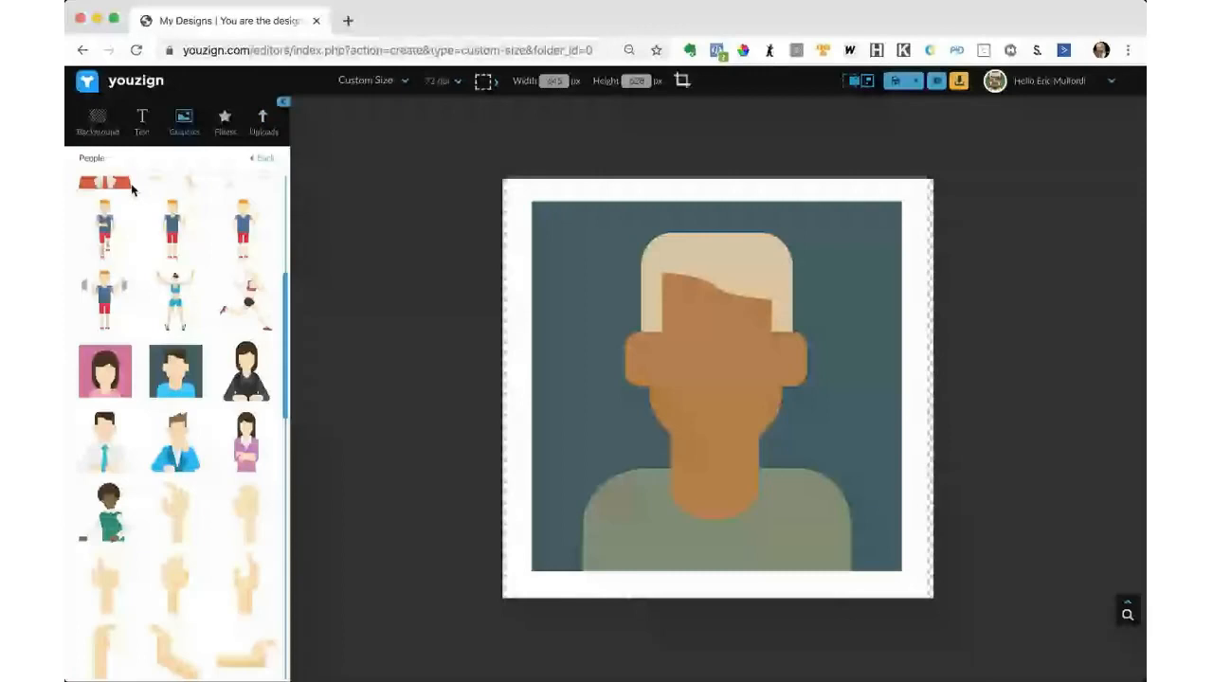
scroll(141, 310, "down", 2)
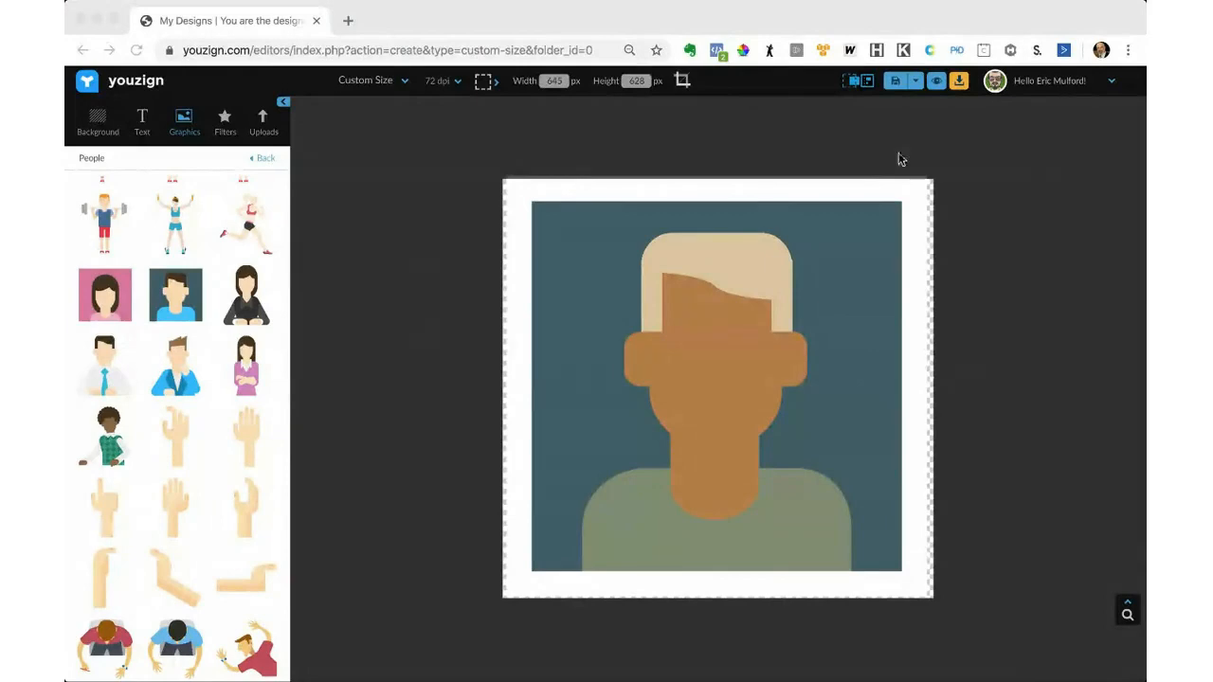
Add the uploaded photo of the bearded man and the girl, and move it partly off the canvas beside the avatar
left_click(265, 127)
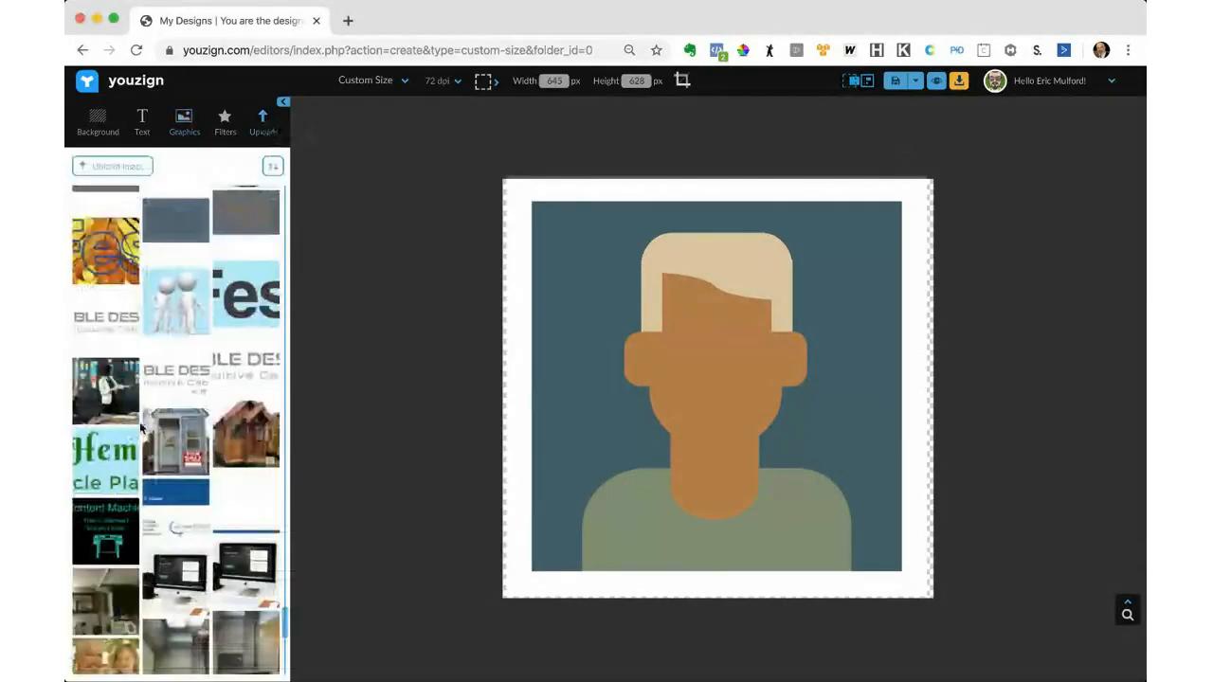
scroll(140, 428, "down", 5)
left_click(105, 239)
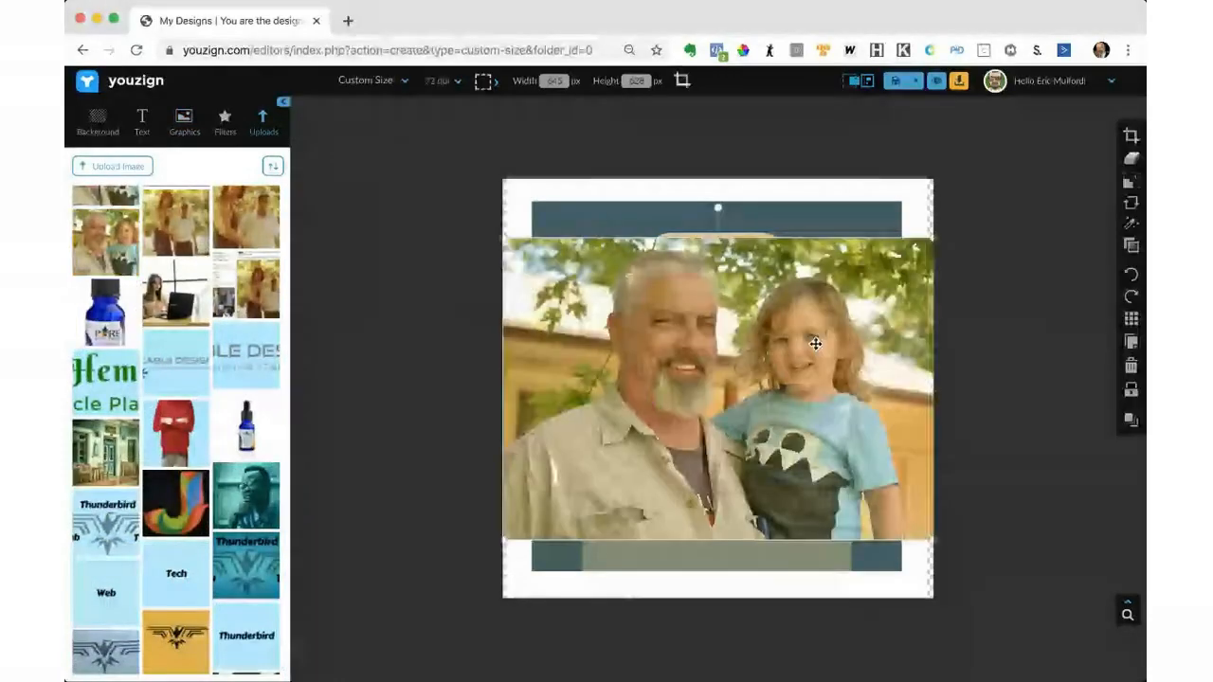
left_click_drag(815, 343, 1116, 396)
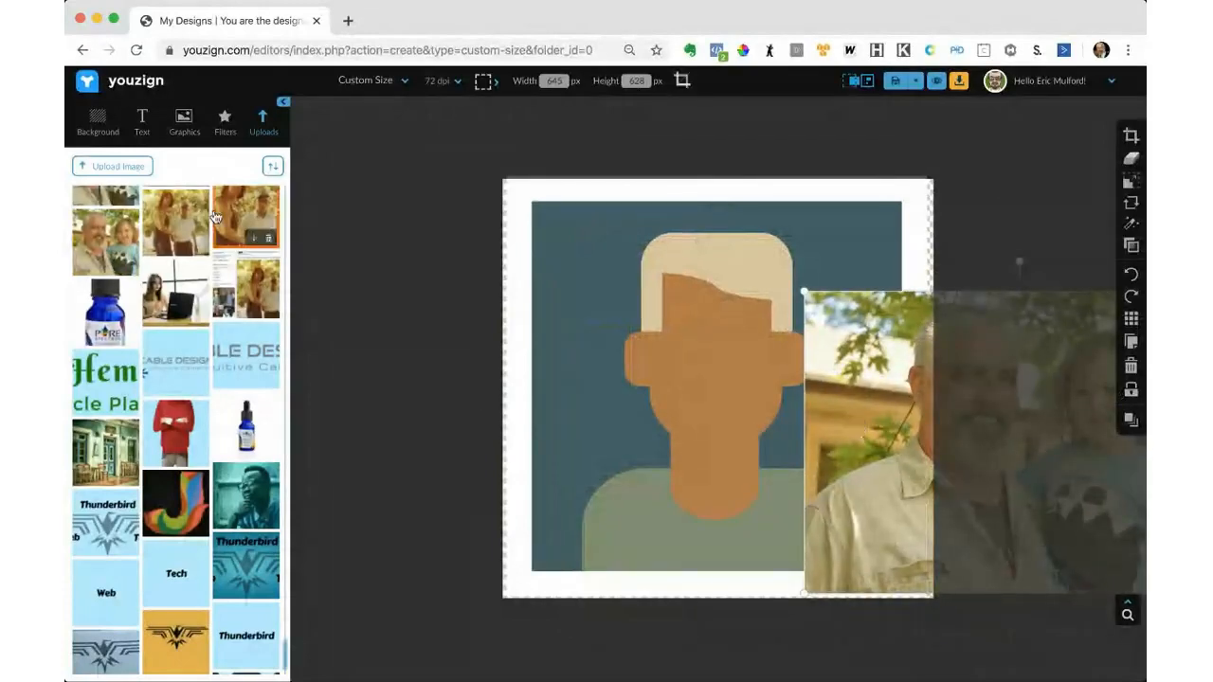
Add a Text A text at the avatar's hair, recolour it with the brown skin tone, and change its wording to Facial
left_click(142, 122)
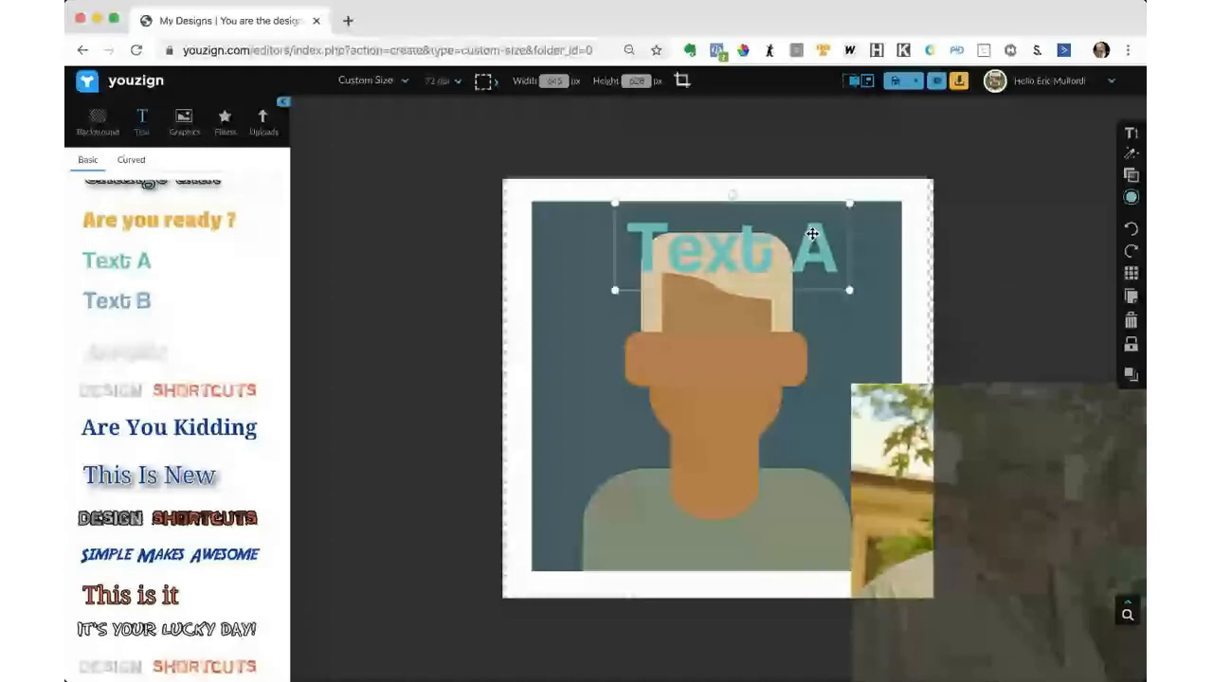
left_click(945, 331)
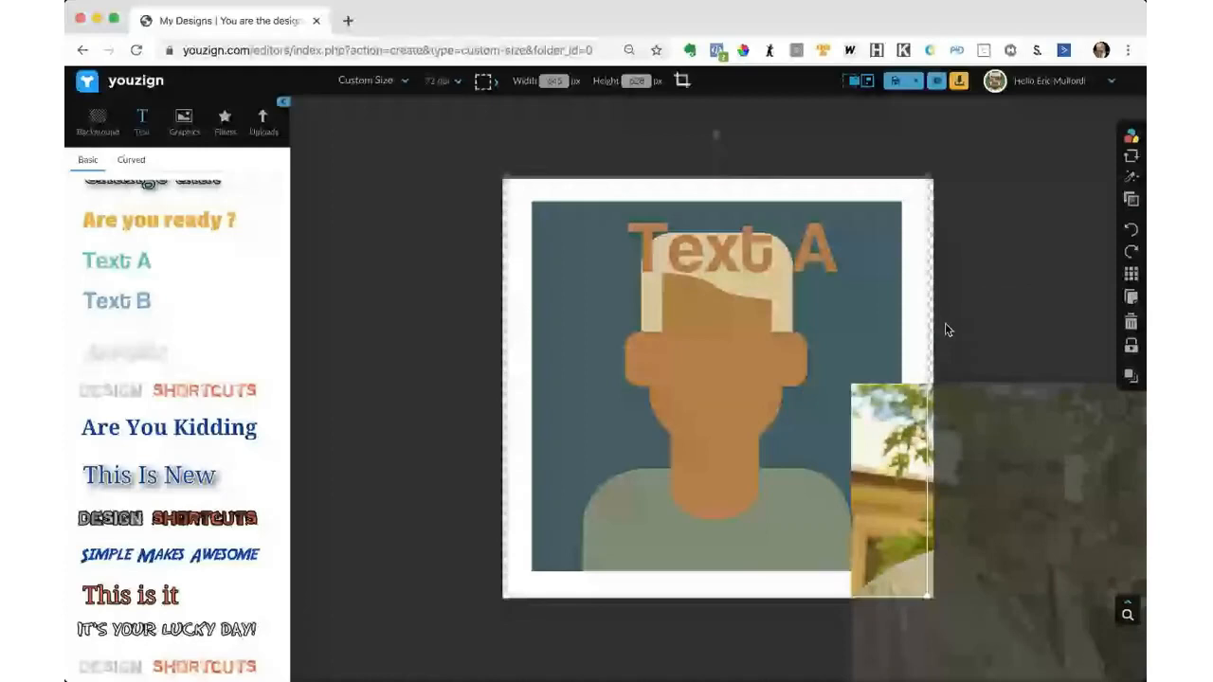
left_click(644, 242)
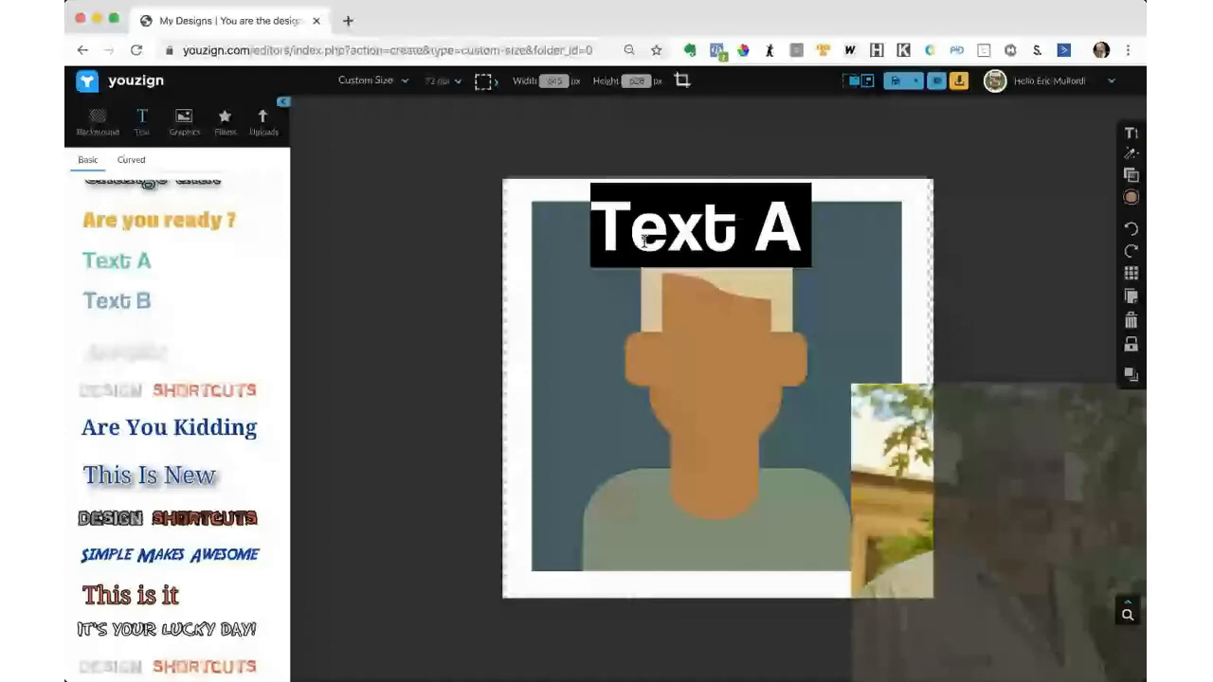
type("Facial")
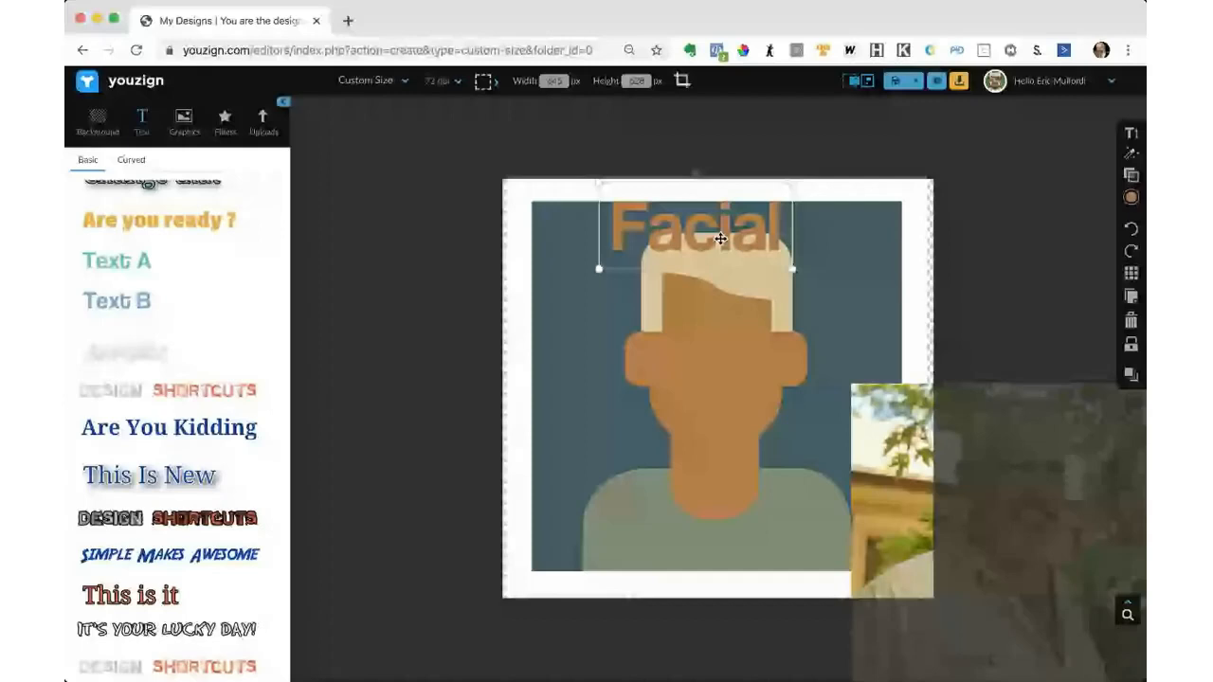
Duplicate the Facial text and recolour the copy with the beige tone sampled from the avatar's hair
left_click(1128, 297)
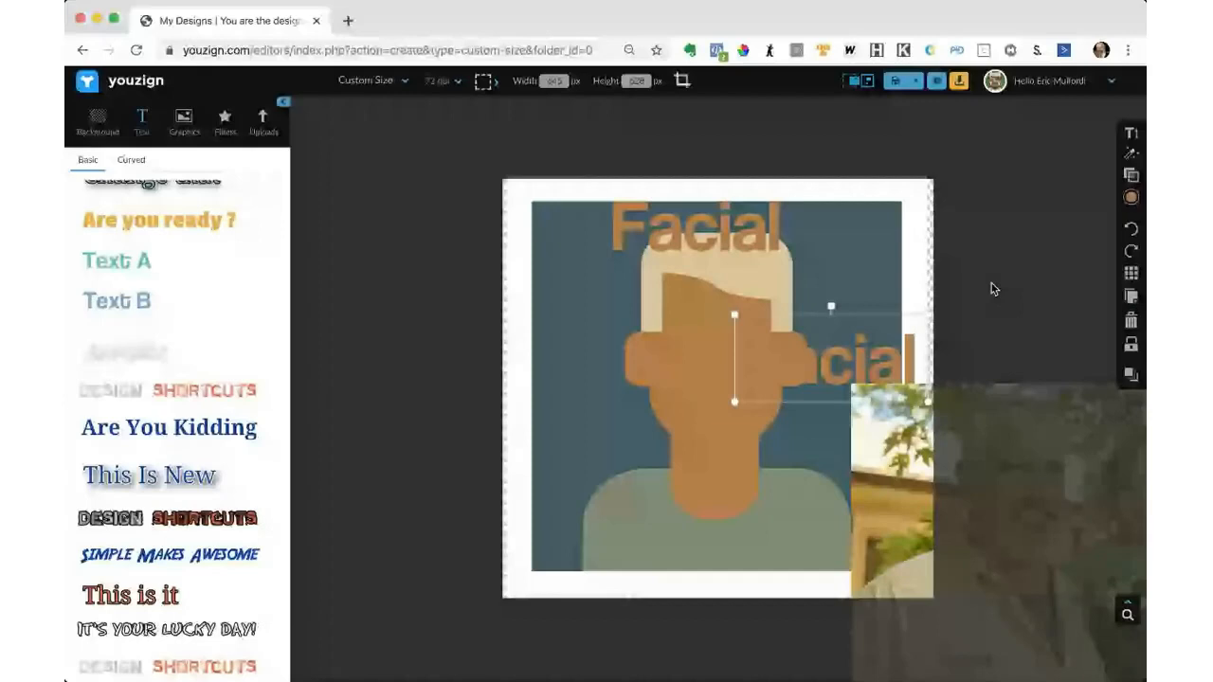
left_click(1130, 204)
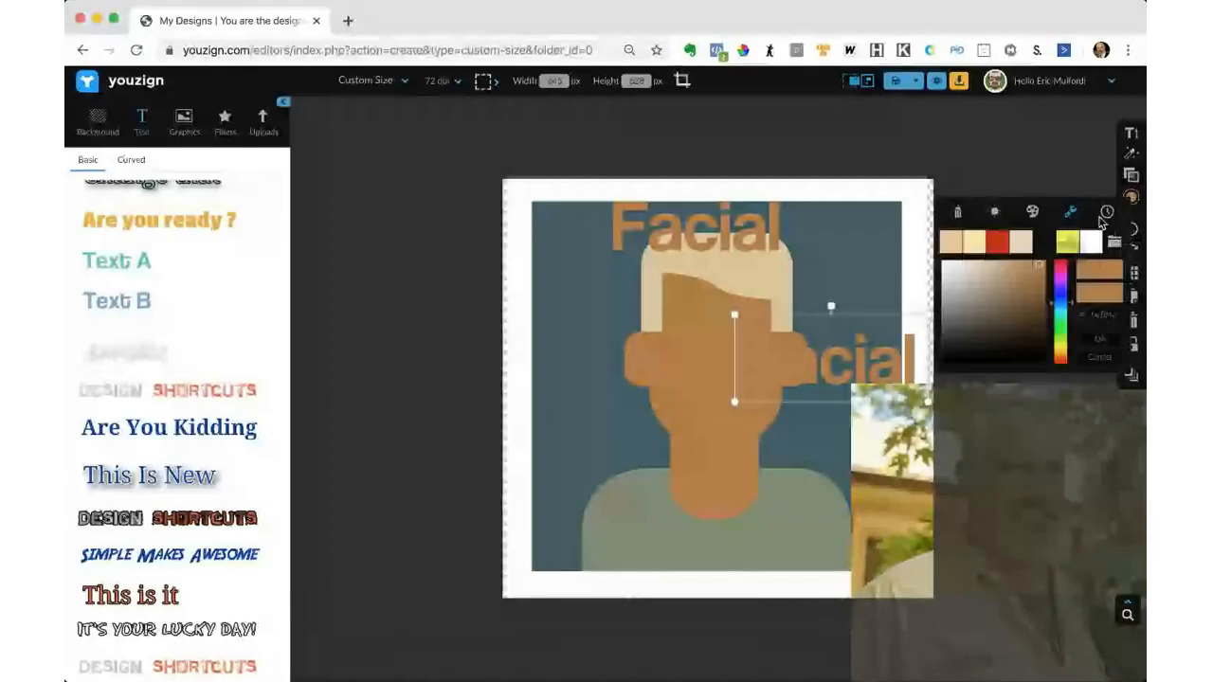
left_click(1070, 211)
left_click(872, 236)
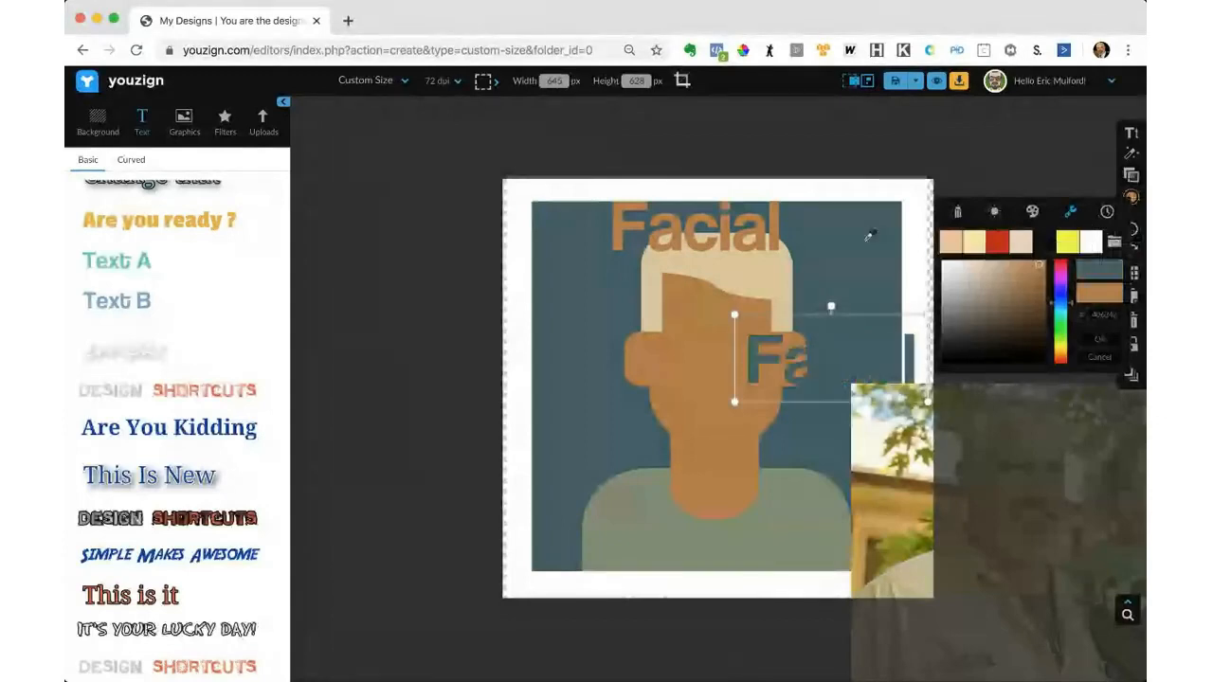
left_click(790, 244)
left_click(790, 247)
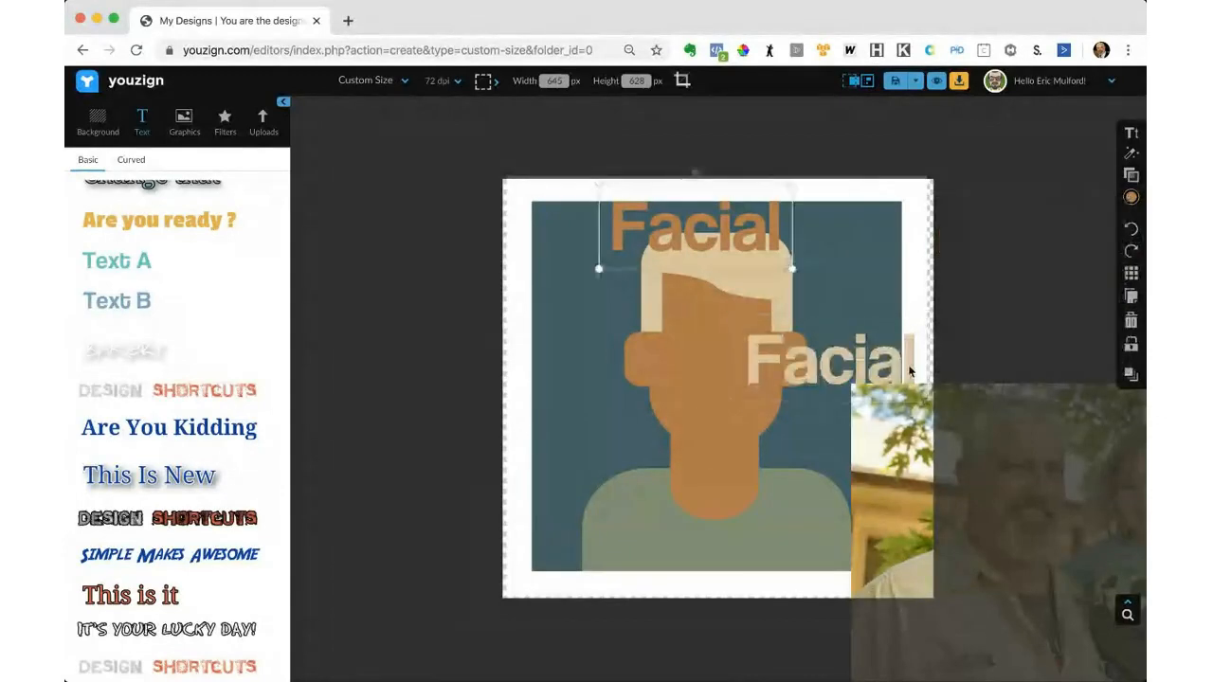
Change the beige copy's wording to Hair and place it beside the brown Facial text
left_click(845, 365)
left_click_drag(845, 365, 718, 343)
double_click(717, 343)
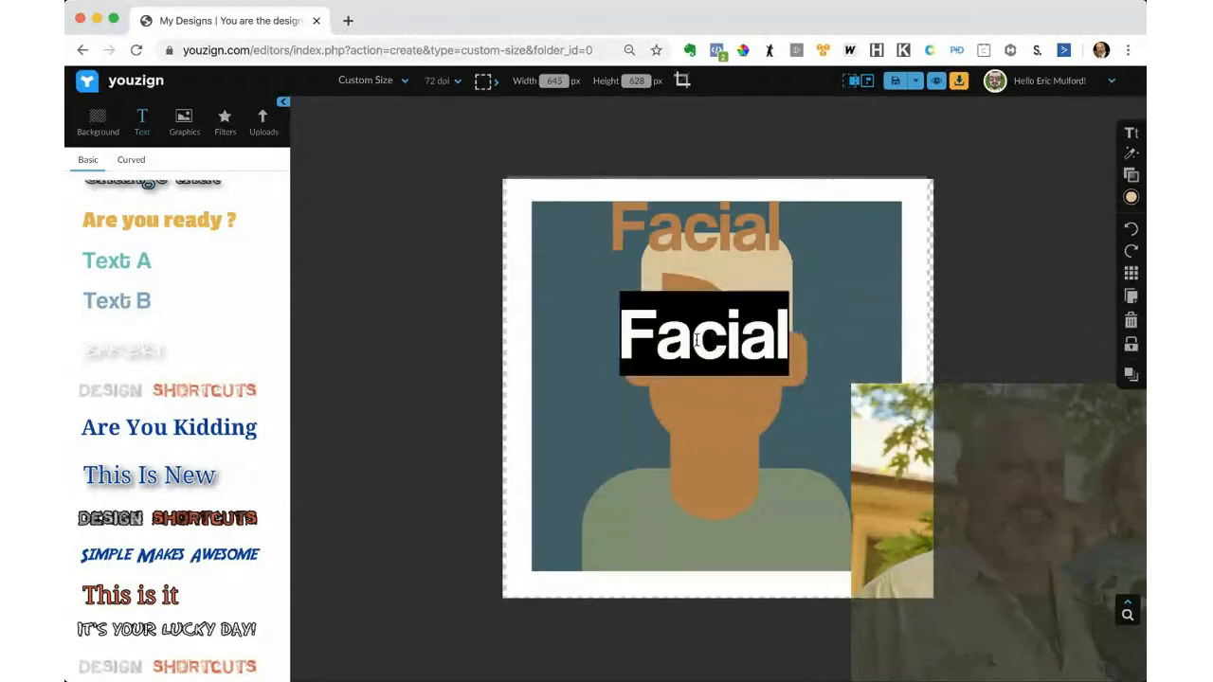
type("Hair")
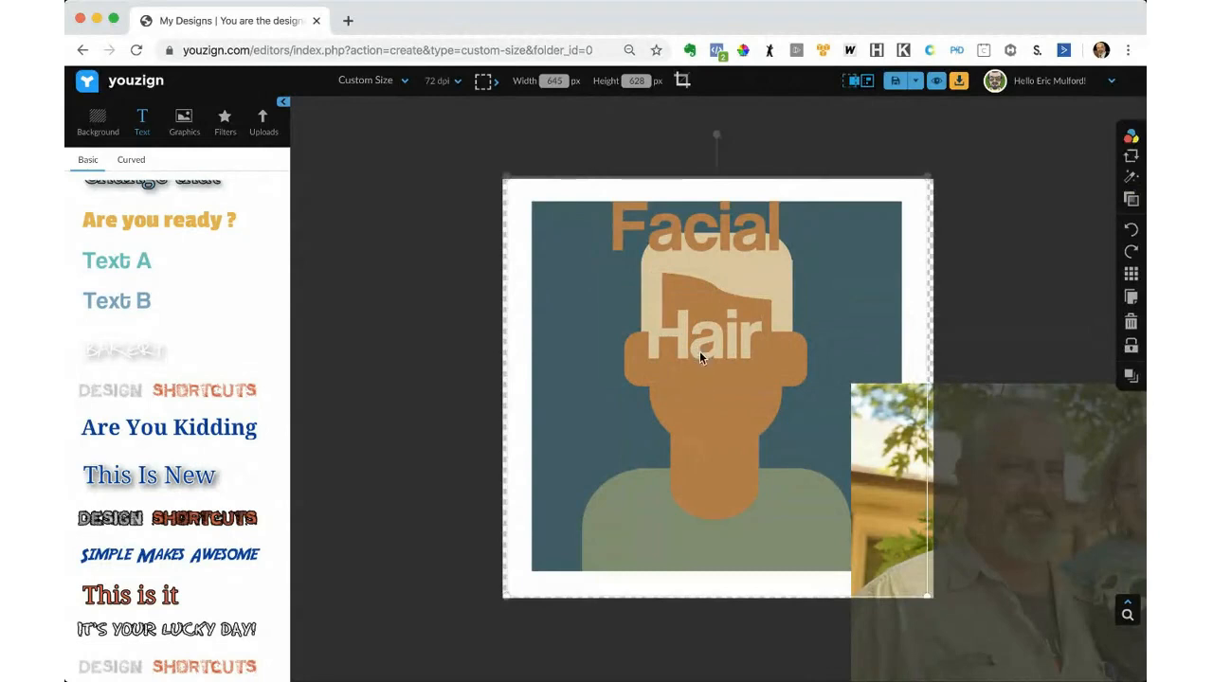
left_click(701, 344)
left_click_drag(701, 344, 825, 252)
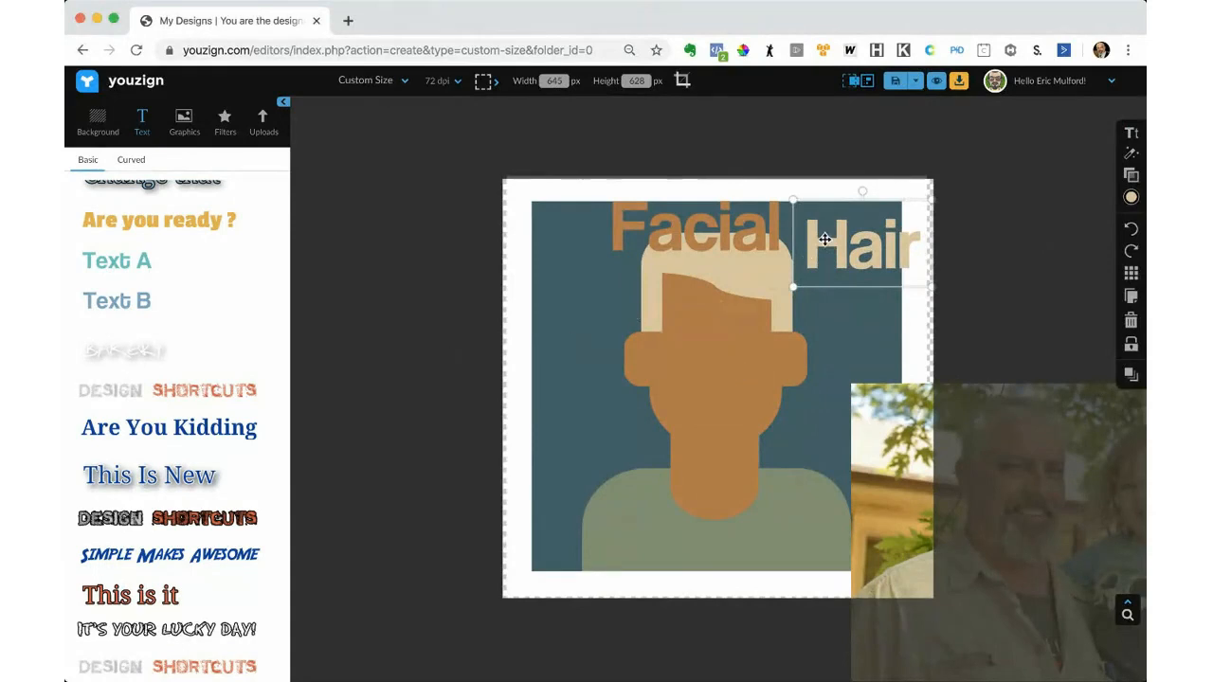
Duplicate the Hair text, change the copy's wording to Shirt, and recolour it with the avatar's olive green shirt tone
left_click_drag(820, 242, 724, 386)
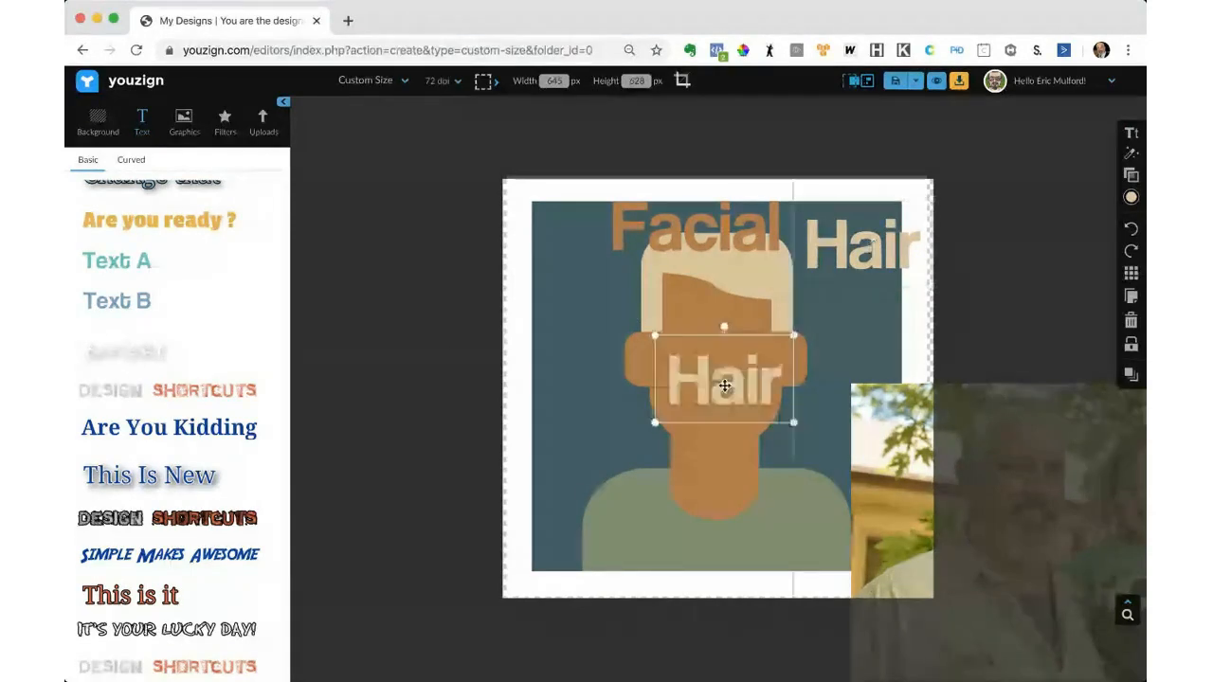
double_click(720, 386)
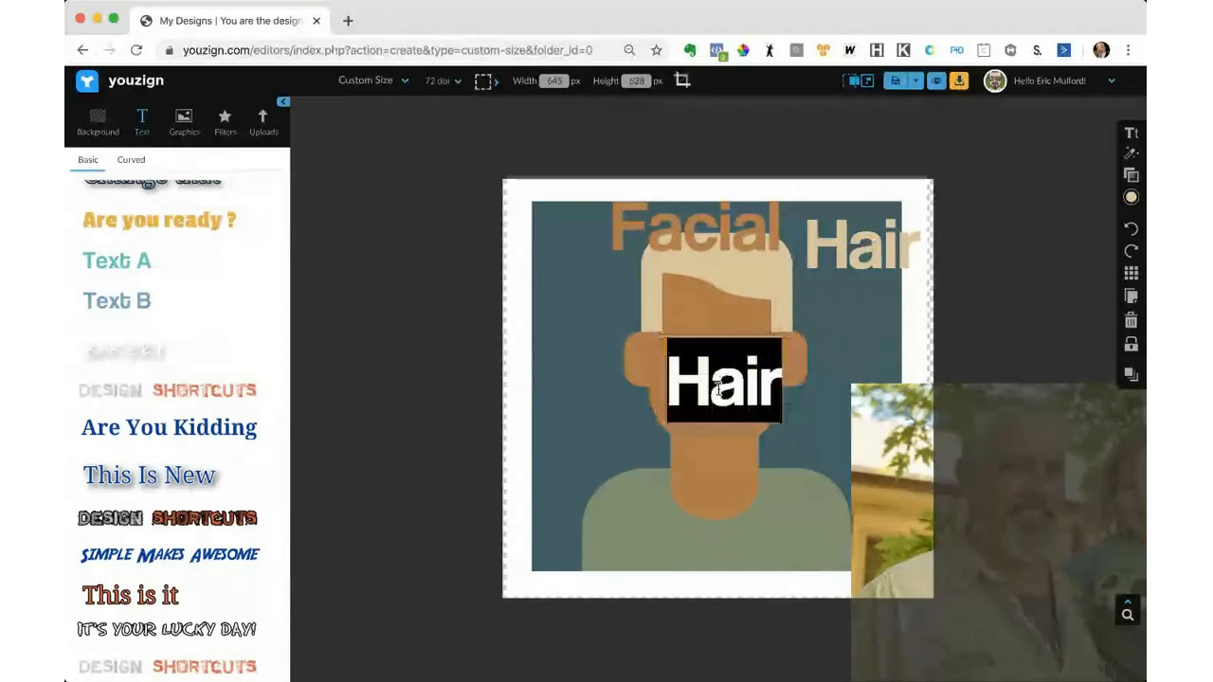
type("Shirt")
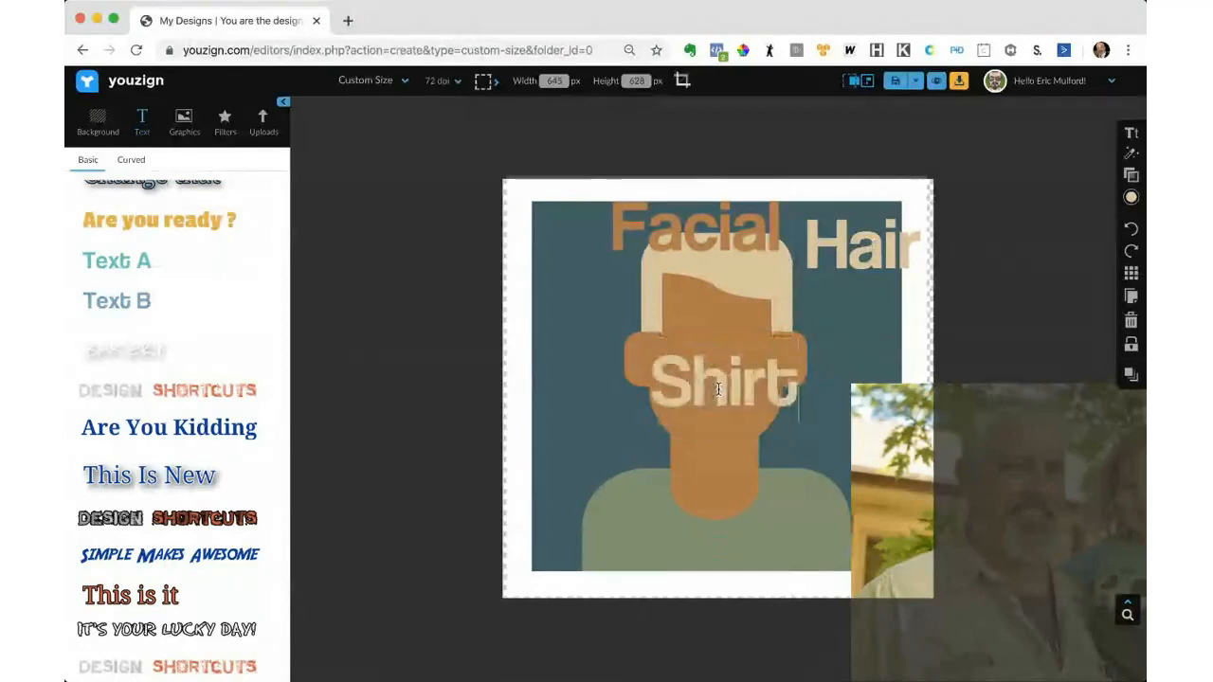
left_click(1132, 175)
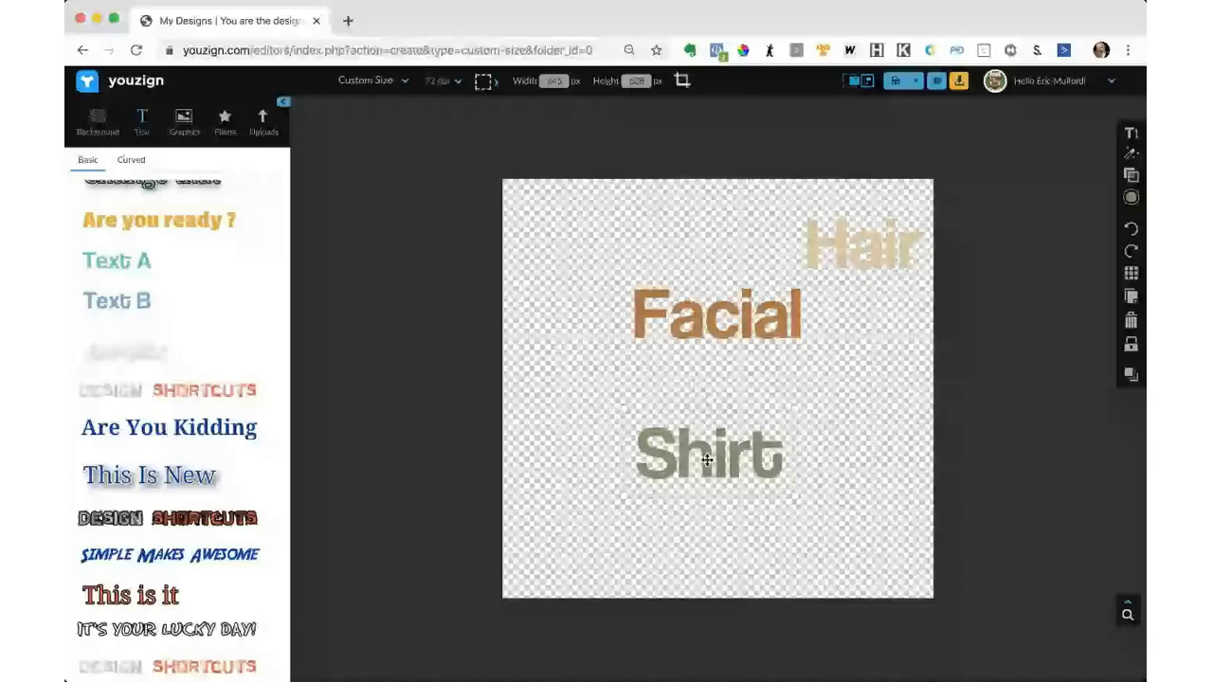
Stack the Hair, Facial and Shirt texts in a centred column on a solid white #FFFFFF background
left_click_drag(707, 460, 712, 467)
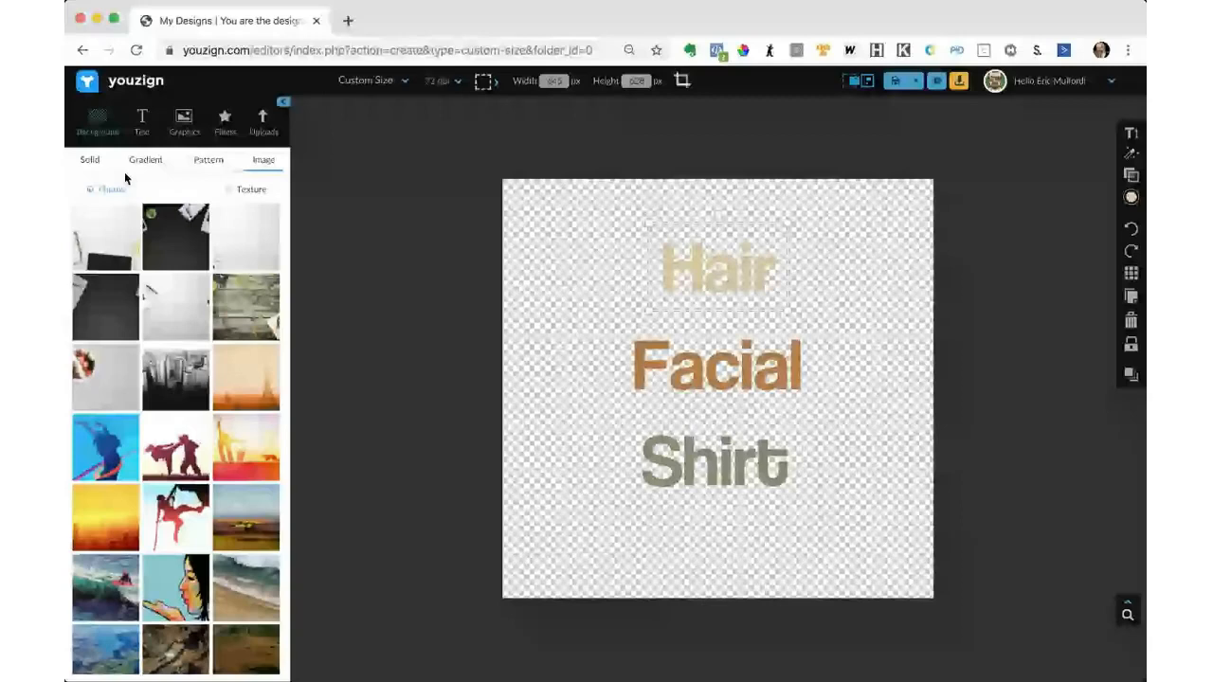
left_click(90, 160)
left_click(198, 192)
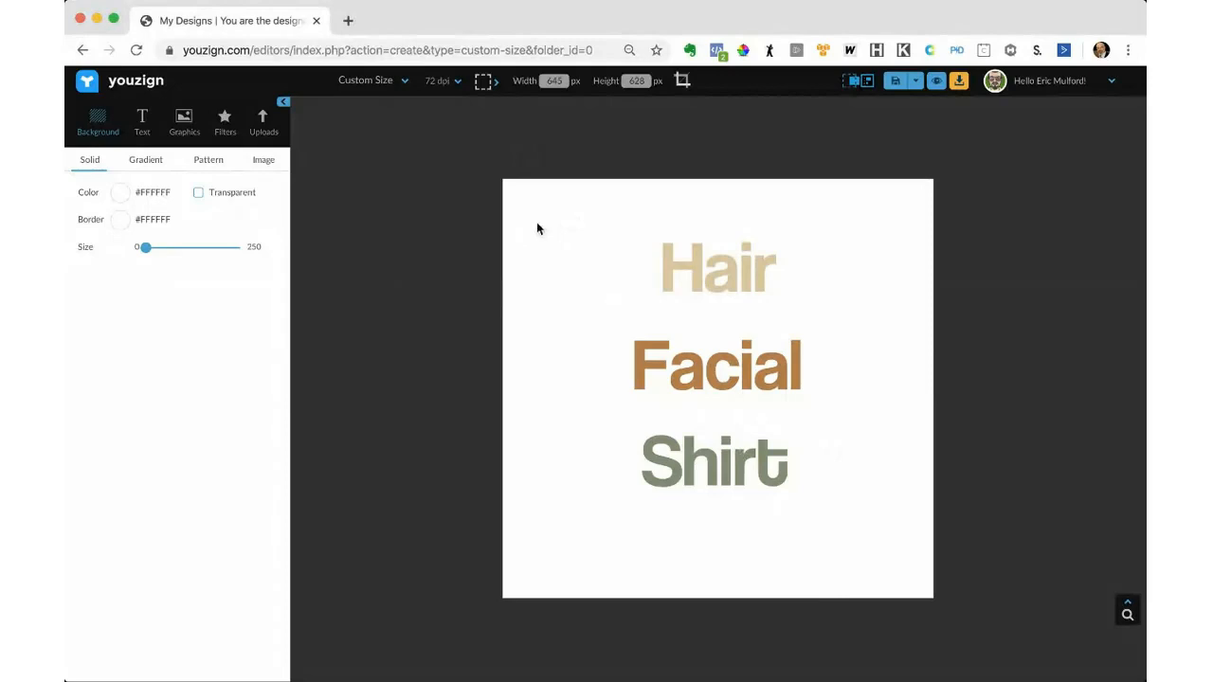
Save the Hair, Facial and Shirt texts together as a group
left_click_drag(536, 222, 915, 557)
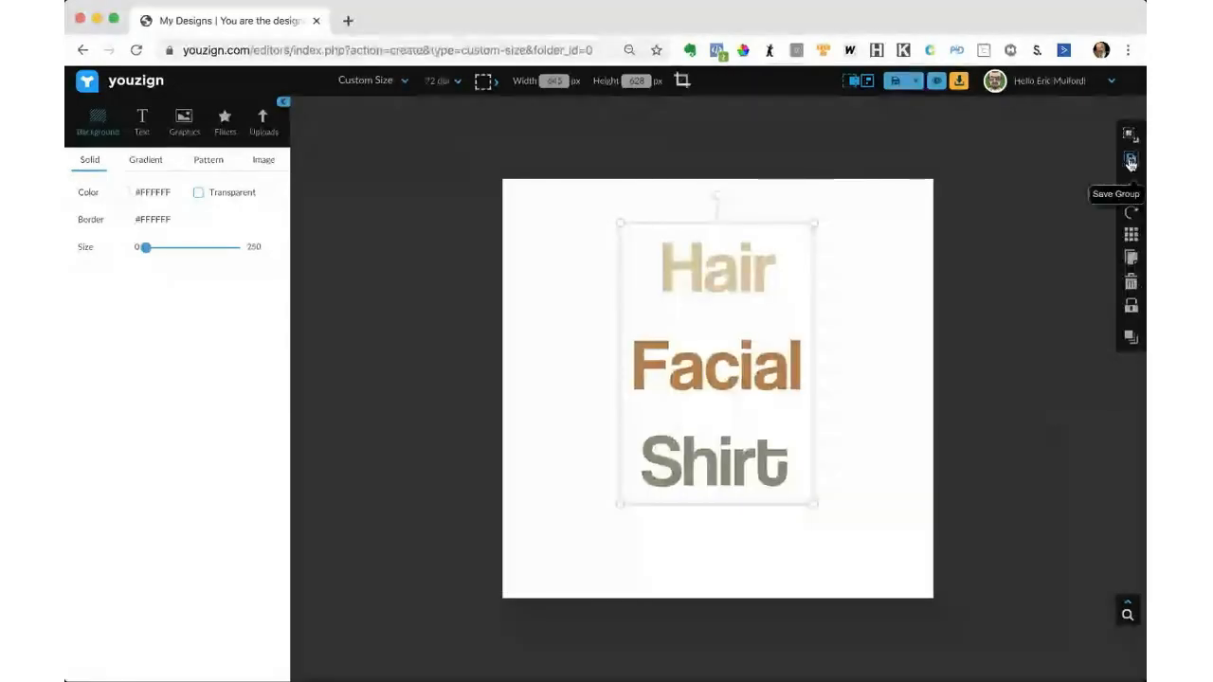
left_click(1130, 161)
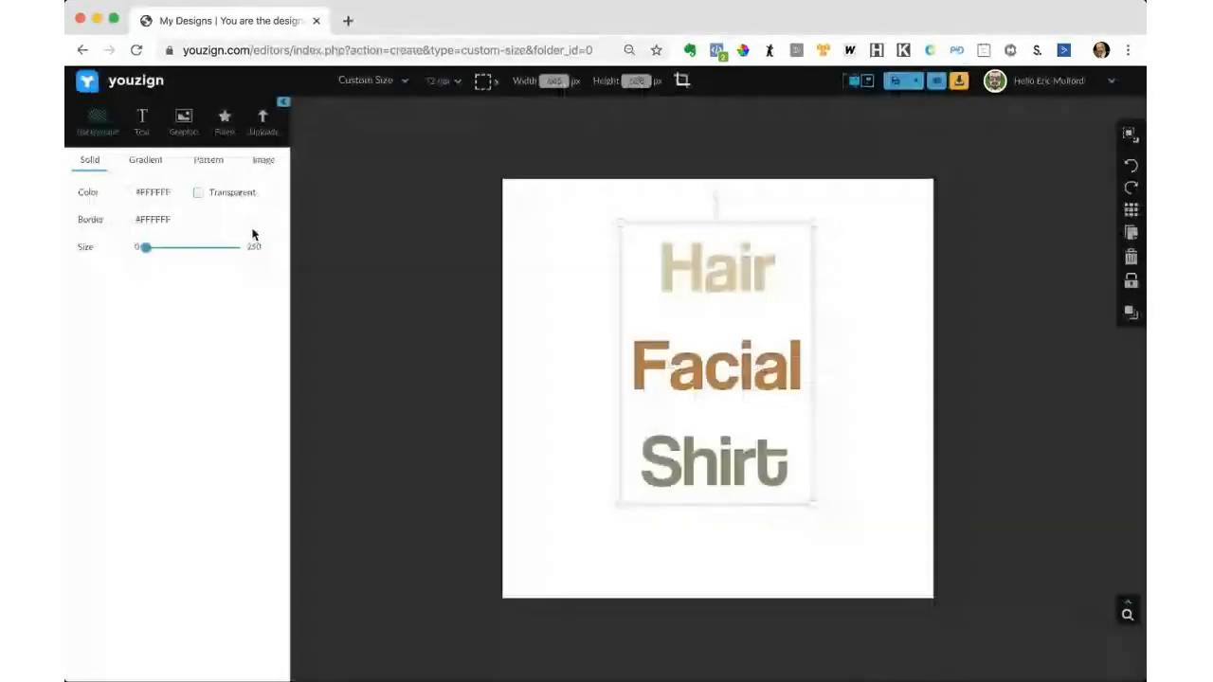
Add the horizontal green and black yourlogo design from the Logos graphics above the three texts and ungroup it
left_click(188, 130)
left_click(270, 161)
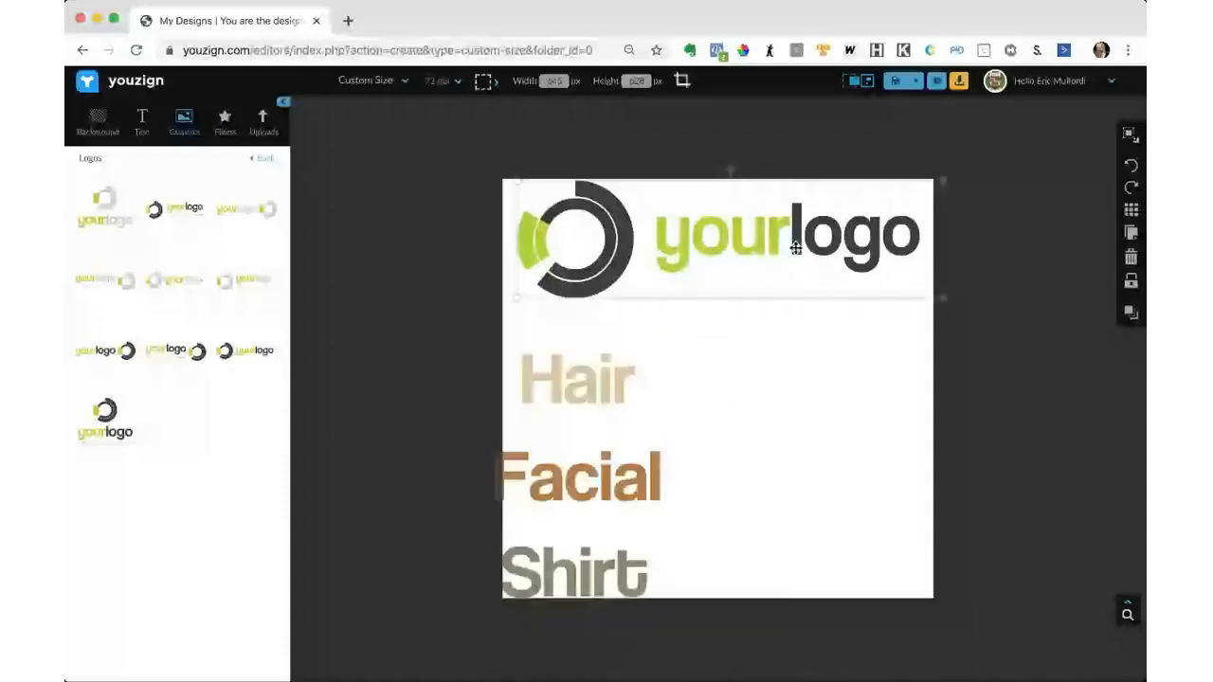
left_click(1130, 139)
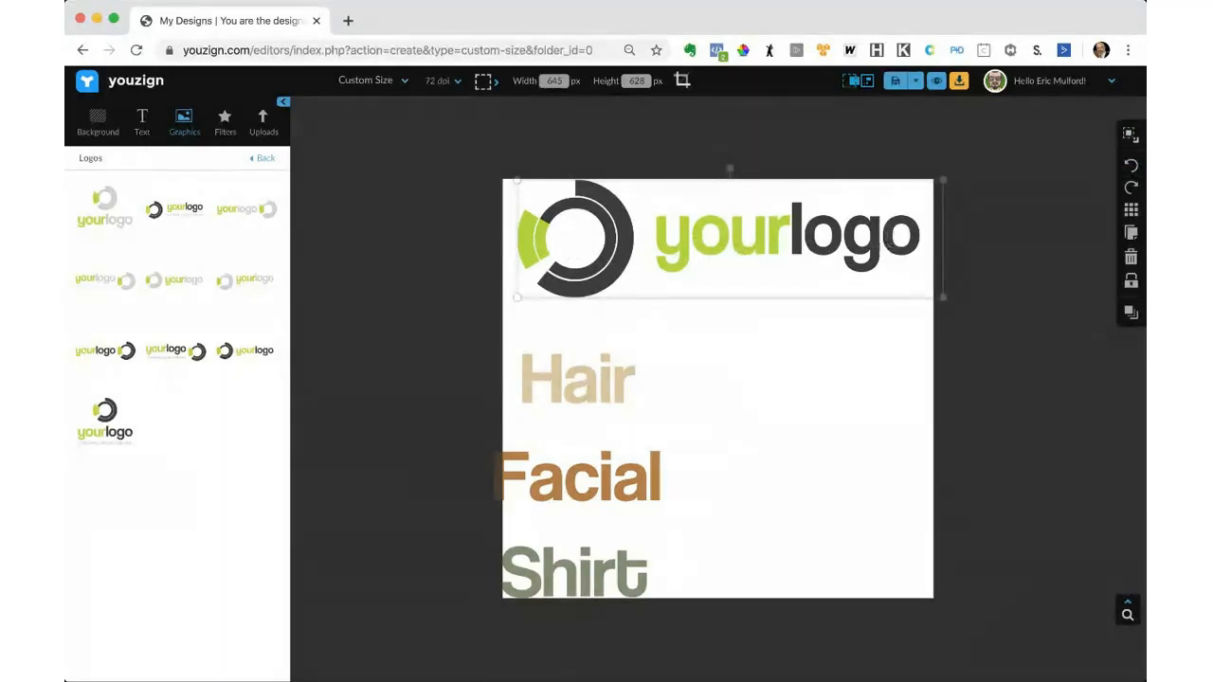
key("super+Tab")
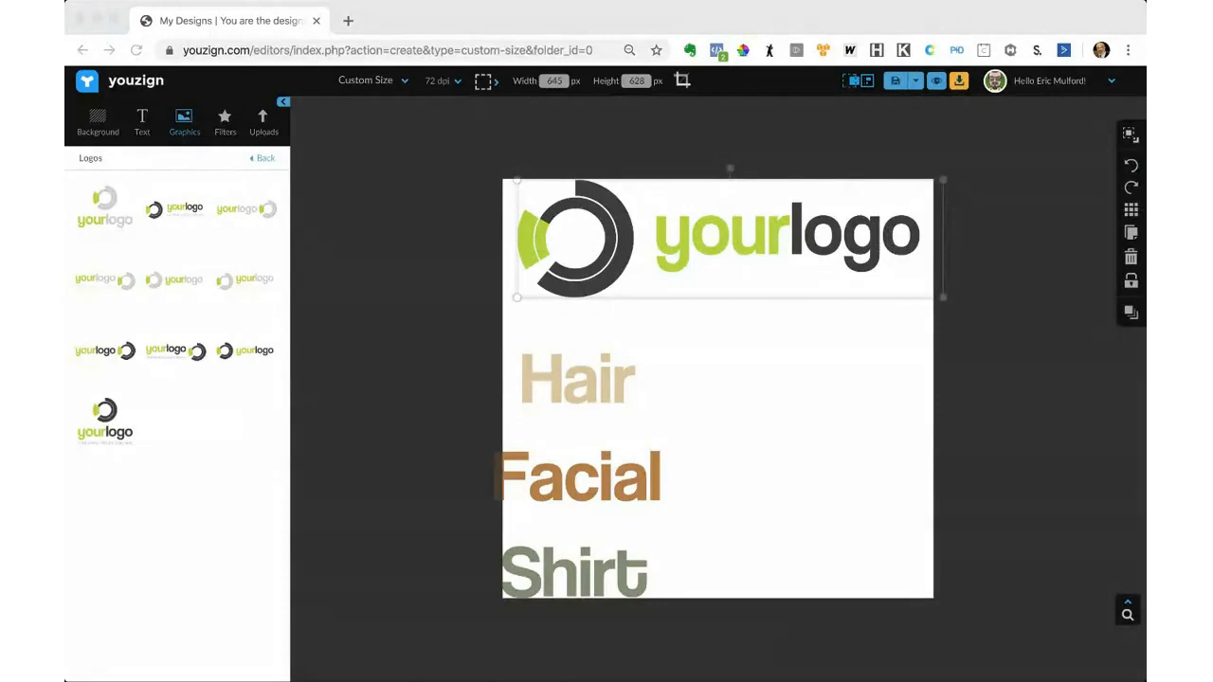
left_click(860, 261)
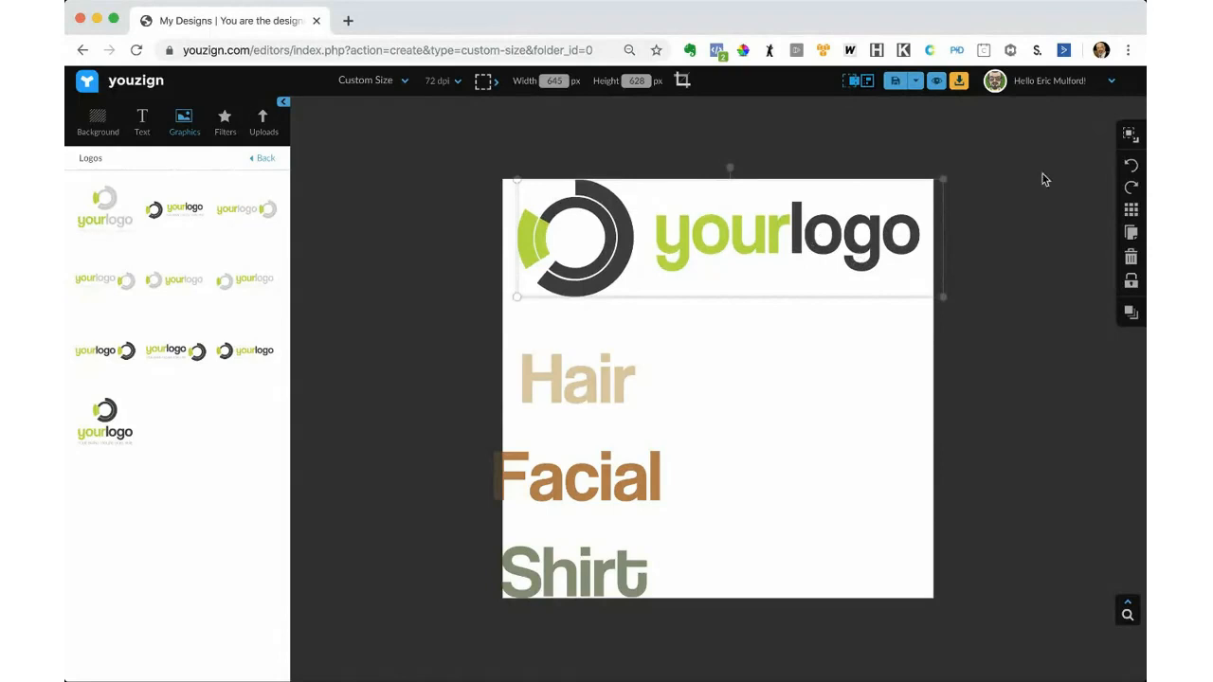
left_click(1131, 134)
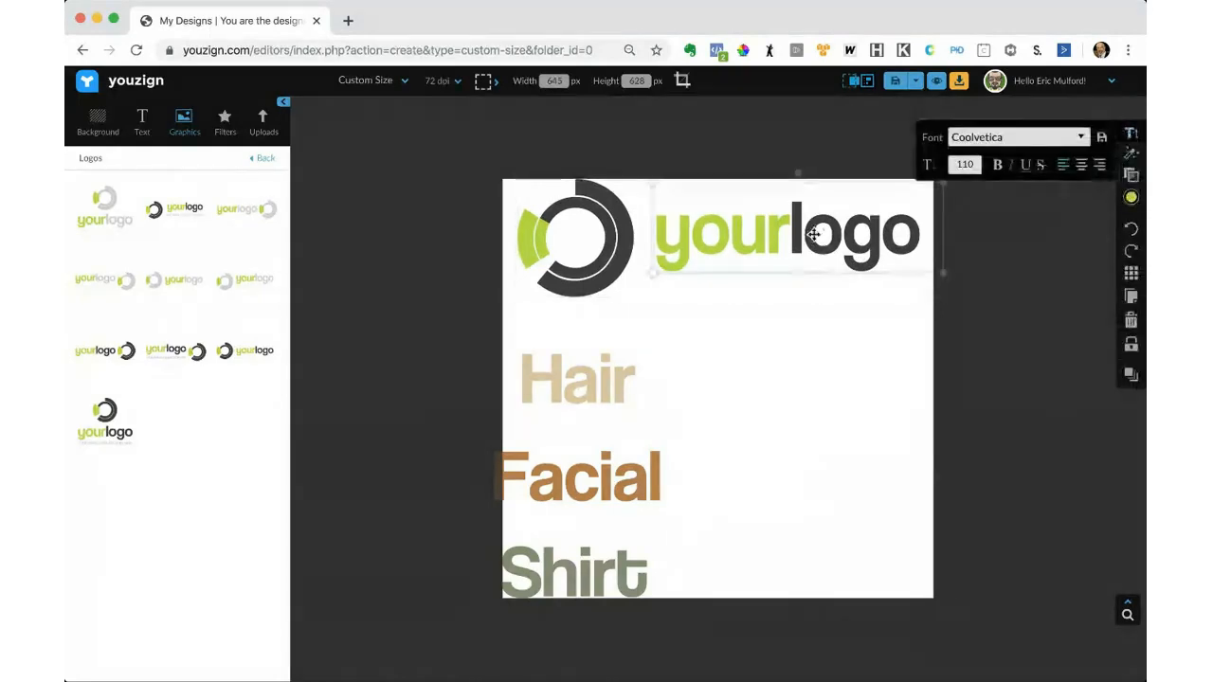
Recolour the logo icon's small upper-left inner arc and its lower arc with the brown sampled from the Facial text
left_click(599, 261)
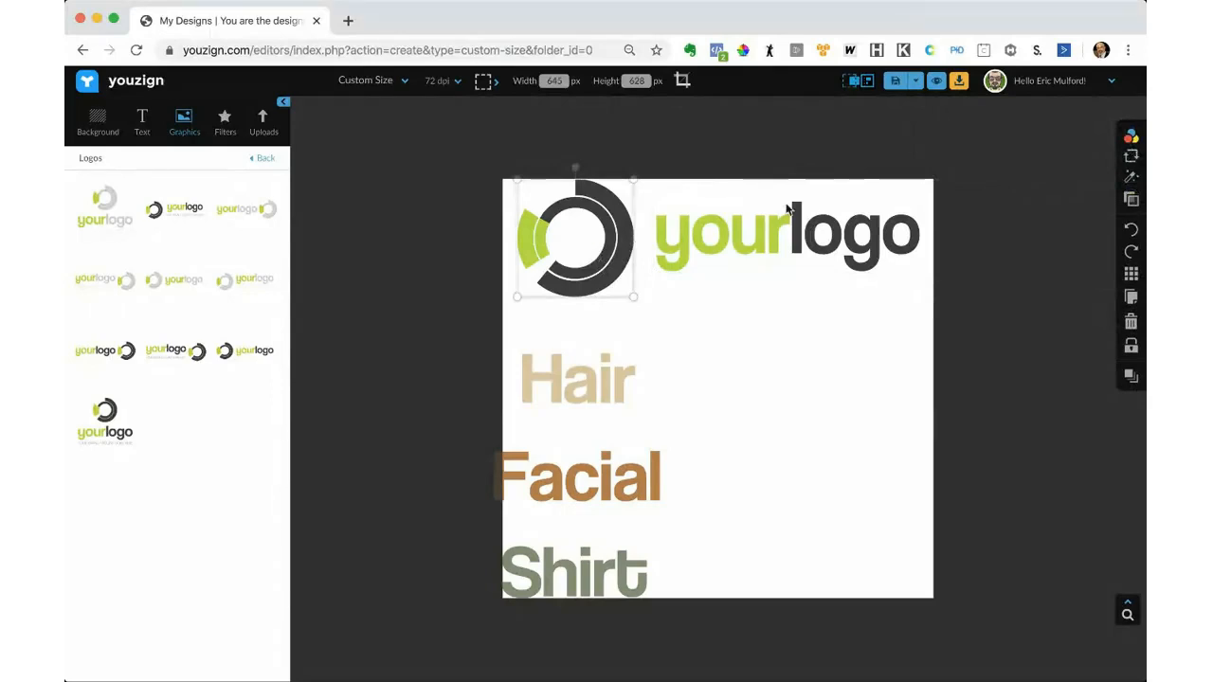
left_click(1131, 139)
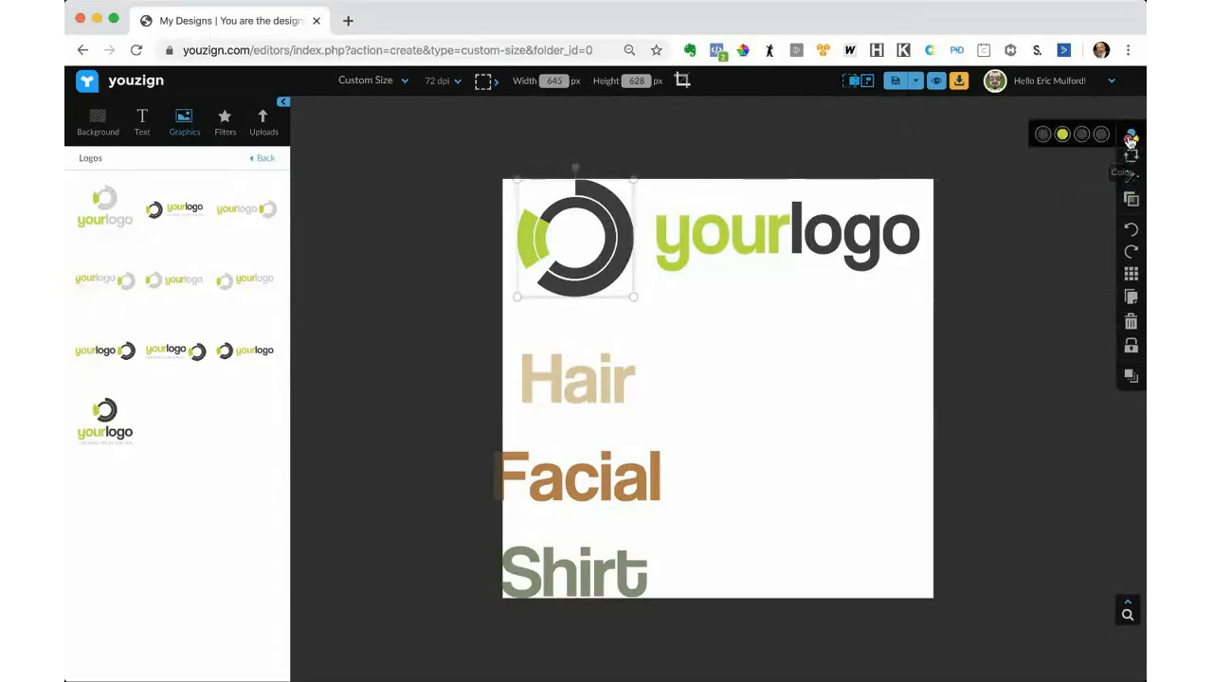
left_click(1053, 136)
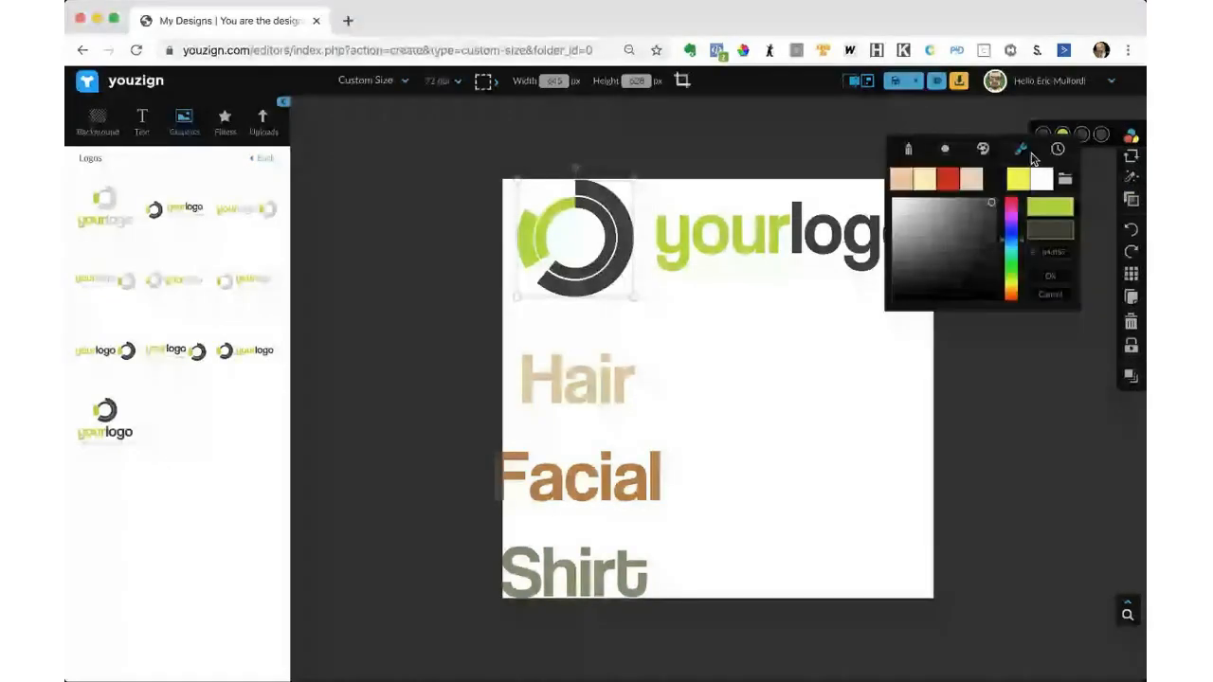
left_click(1021, 149)
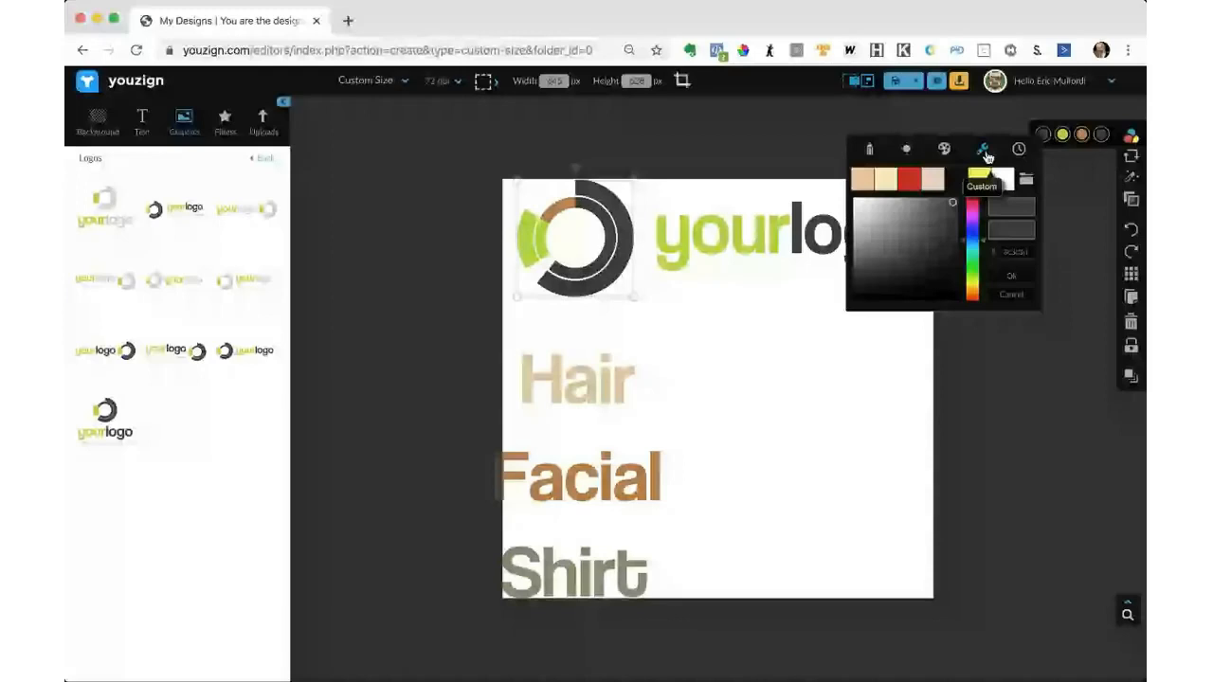
left_click(1013, 345)
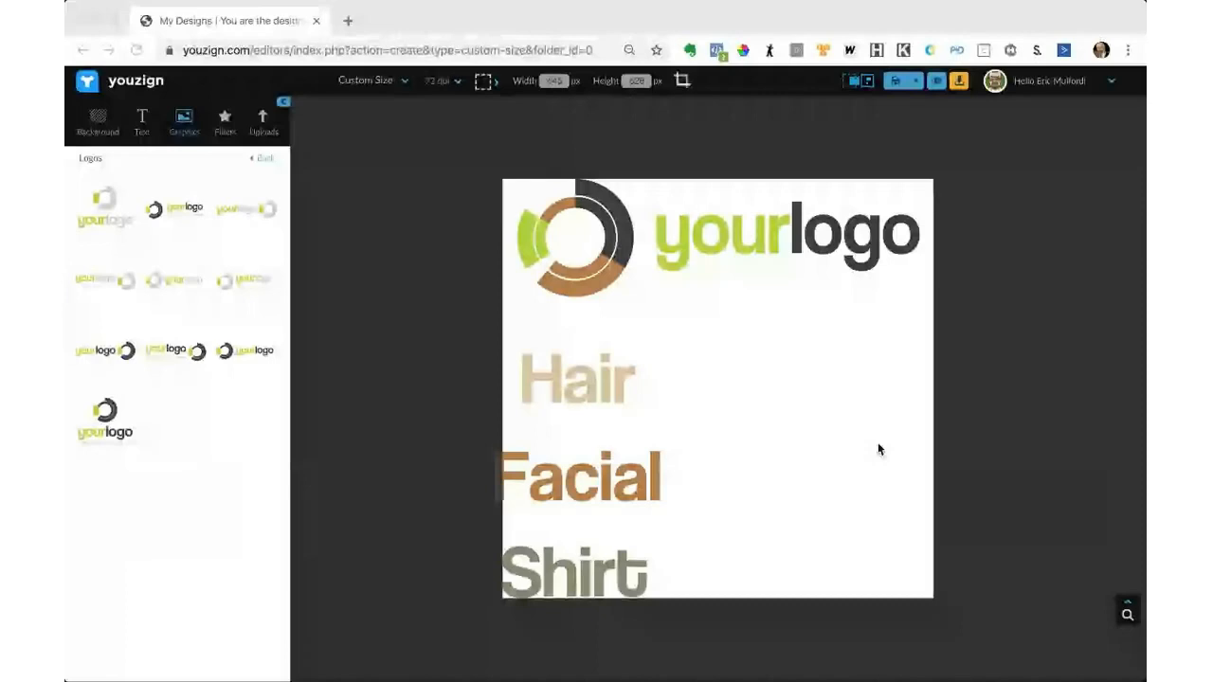
Recolour the logo icon's remaining dark arc with the light tan sampled from the Hair text
left_click(593, 281)
left_click(593, 278)
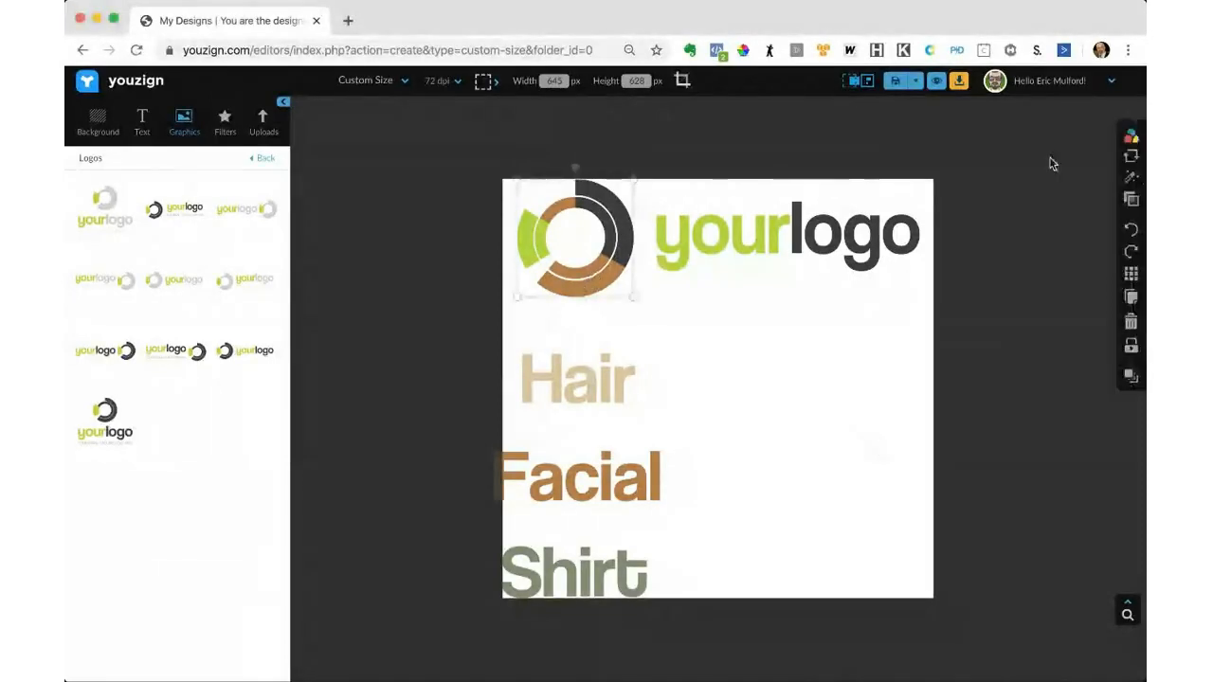
left_click(1130, 136)
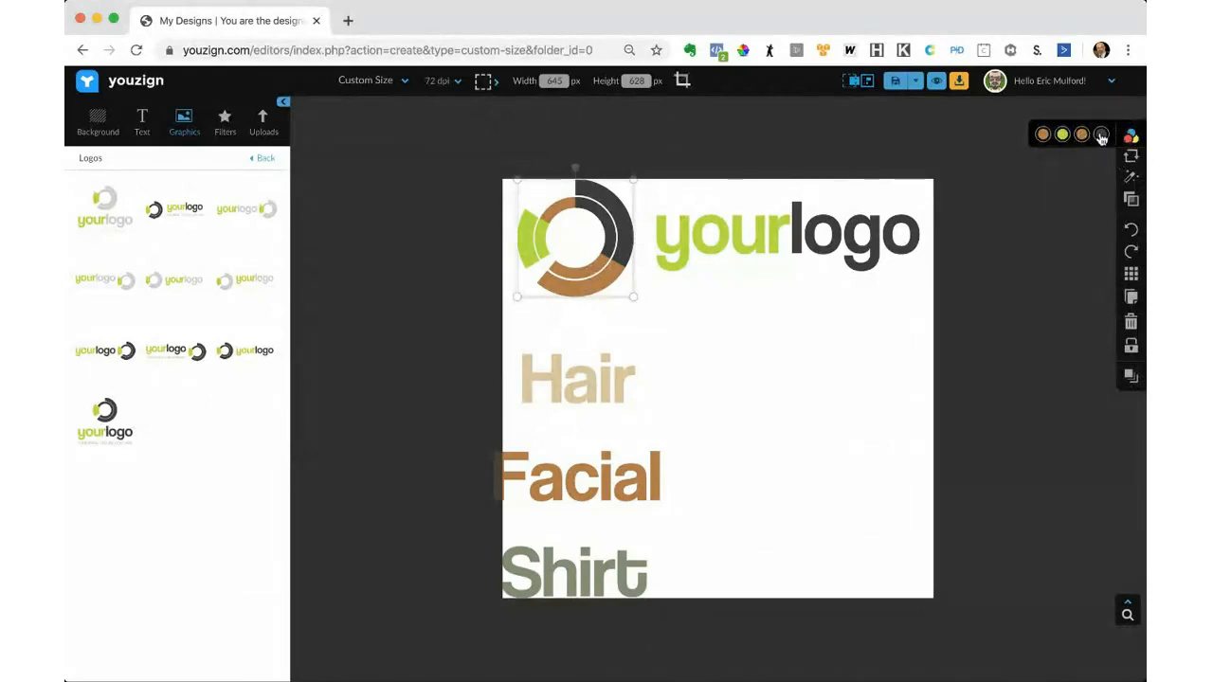
left_click(1101, 135)
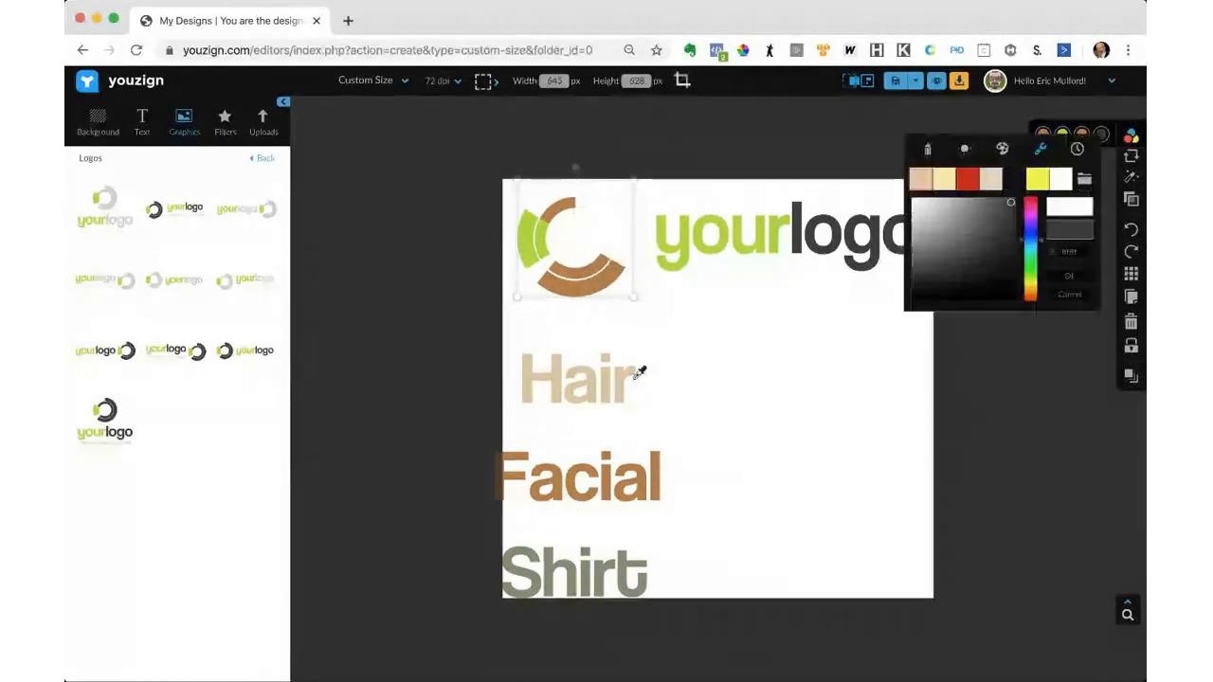
left_click(640, 373)
left_click(627, 375)
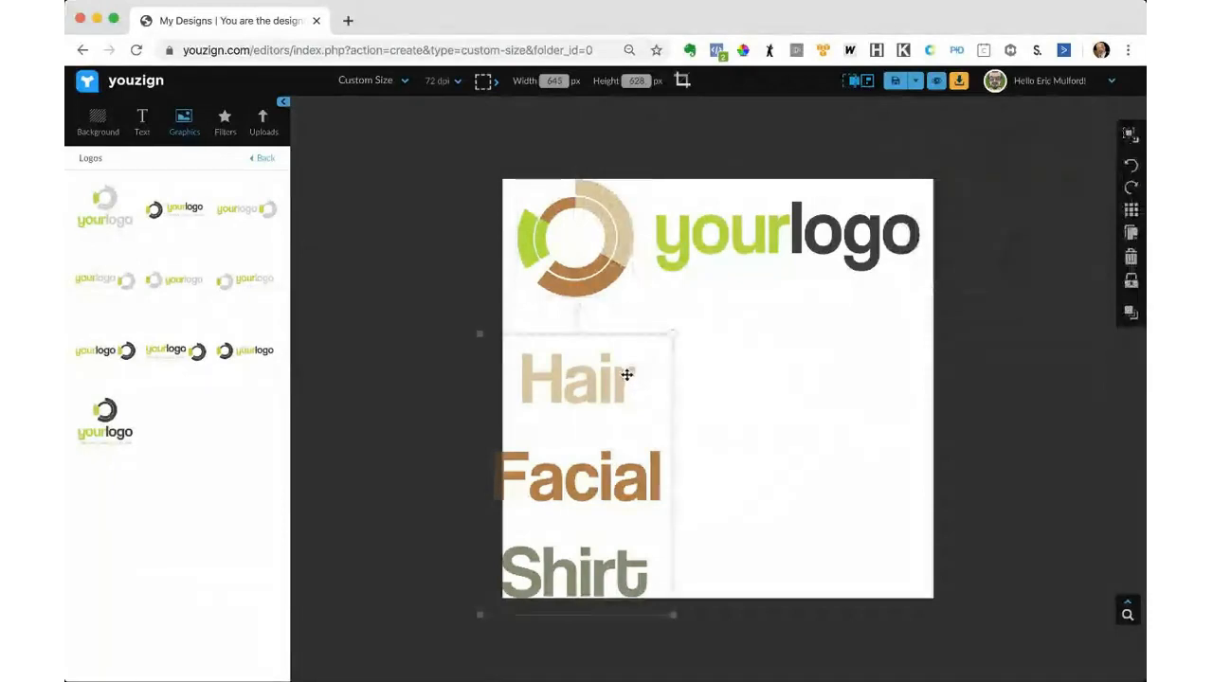
Recolour only the word "your" in the yourlogo text with the olive green sampled from the Shirt text
left_click(748, 245)
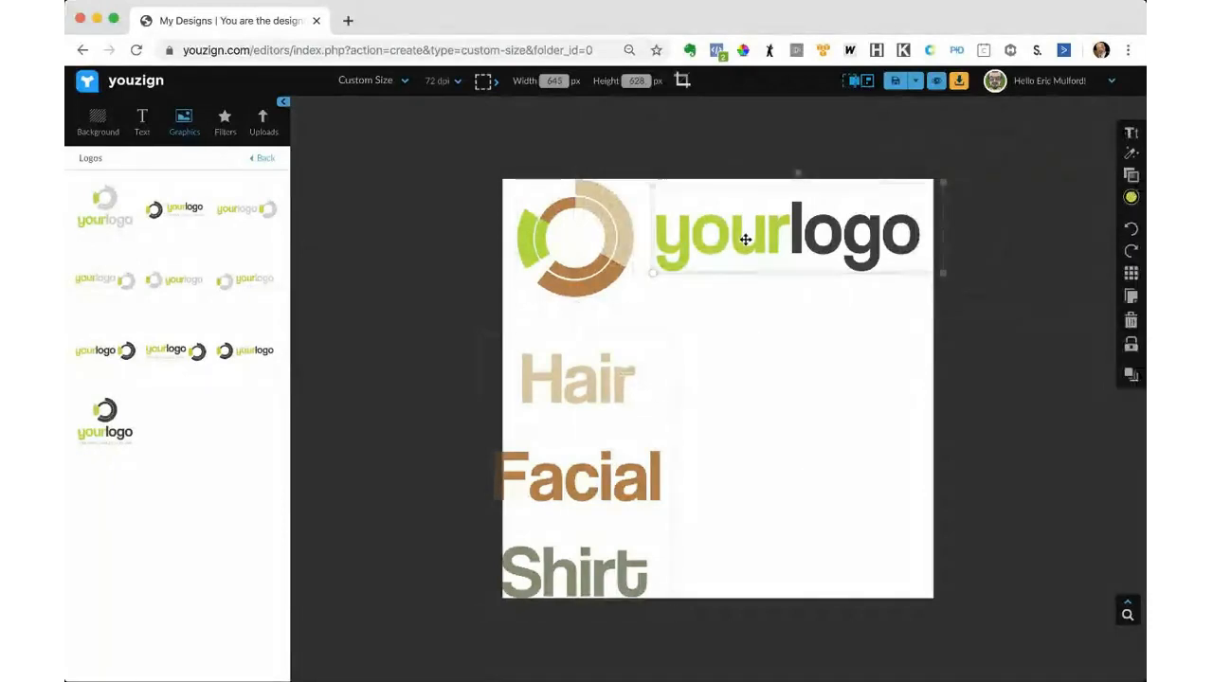
double_click(767, 223)
left_click(785, 224)
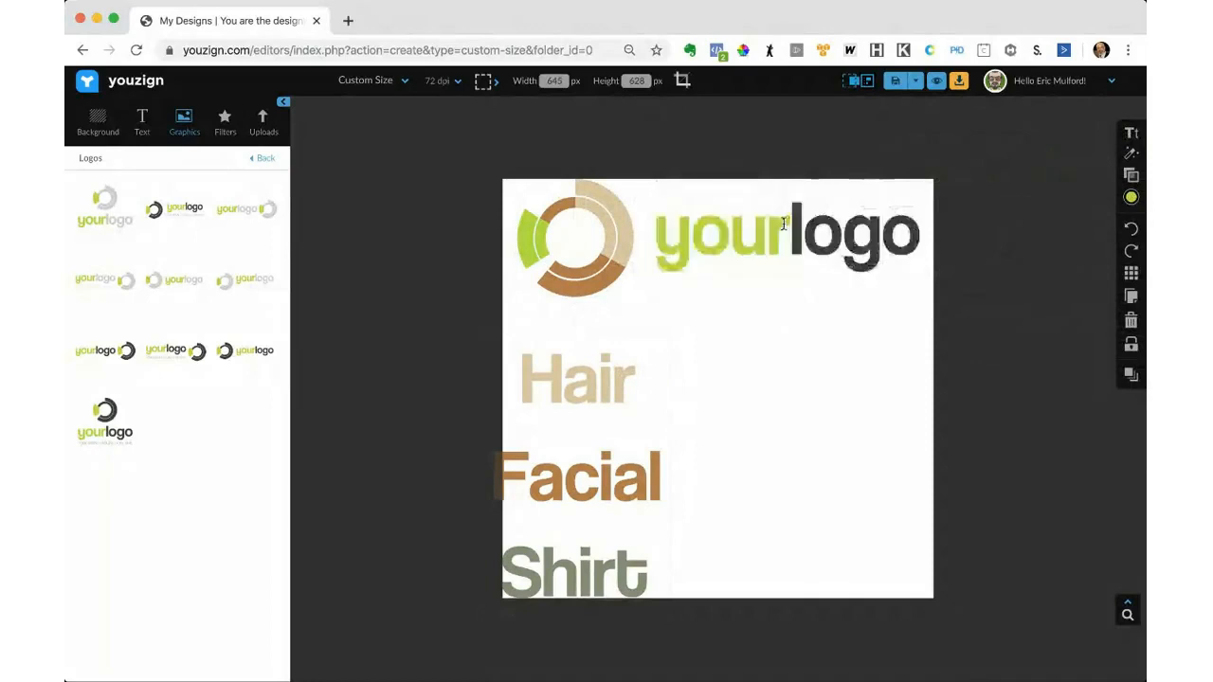
left_click_drag(785, 224, 665, 227)
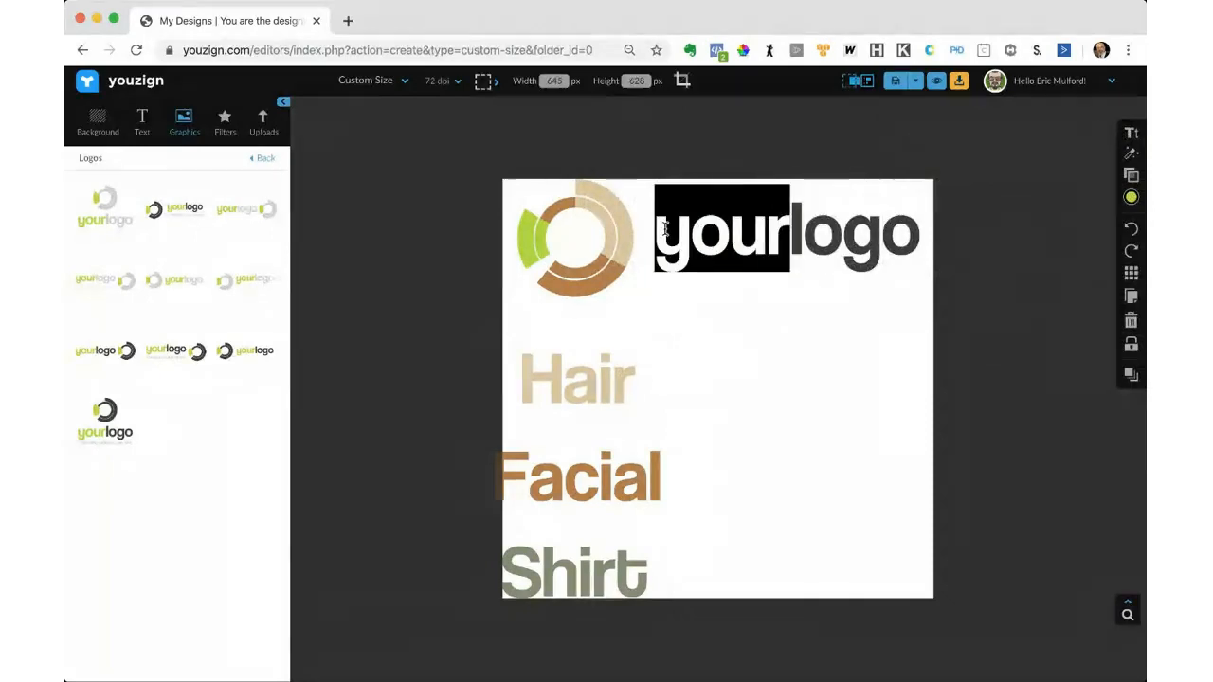
left_click(1131, 200)
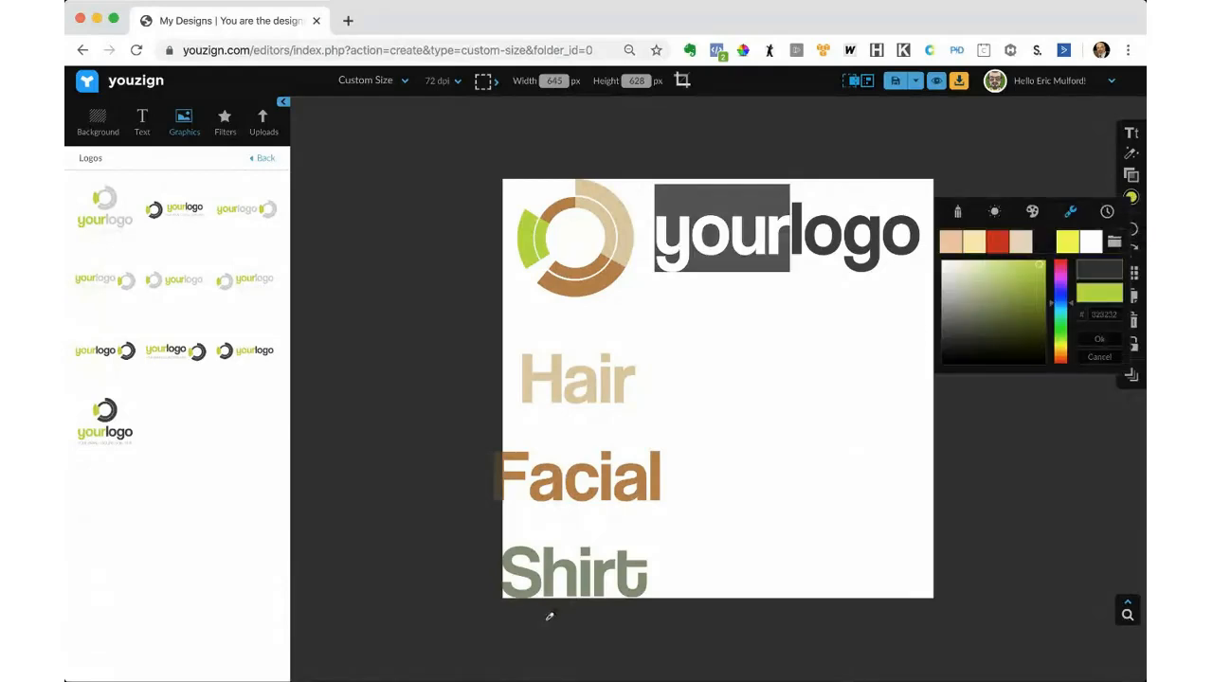
left_click(574, 584)
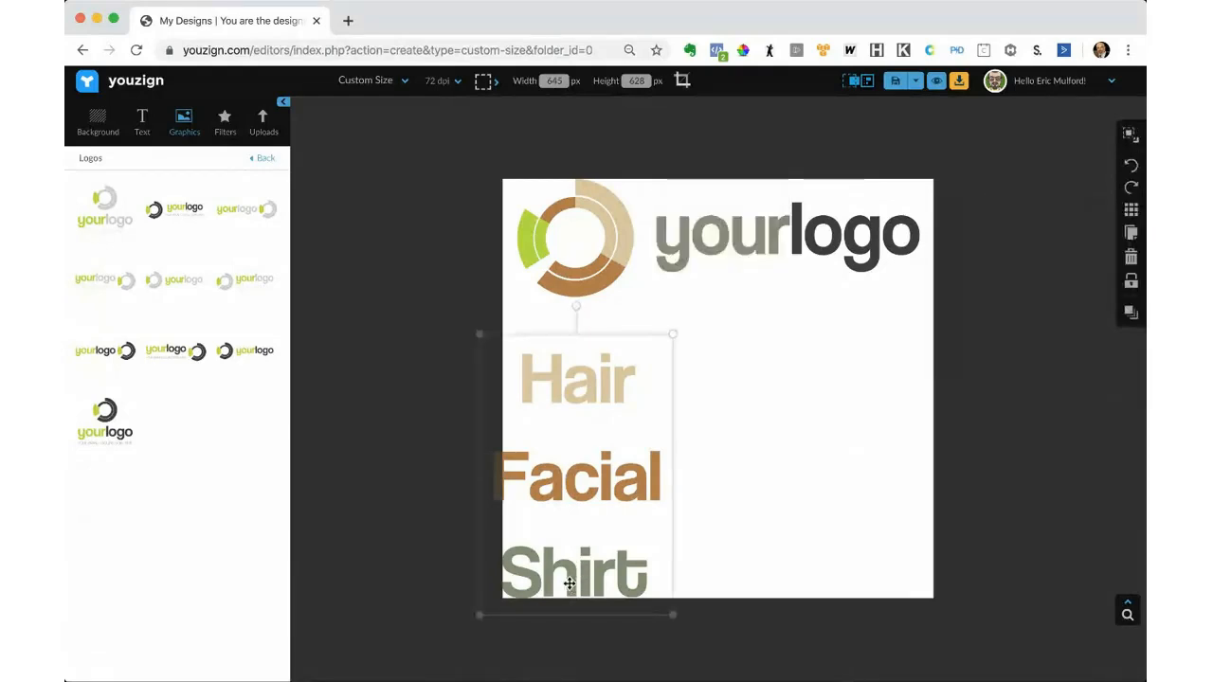
Select only the word "logo" in the yourlogo text and open its colour picker
double_click(891, 242)
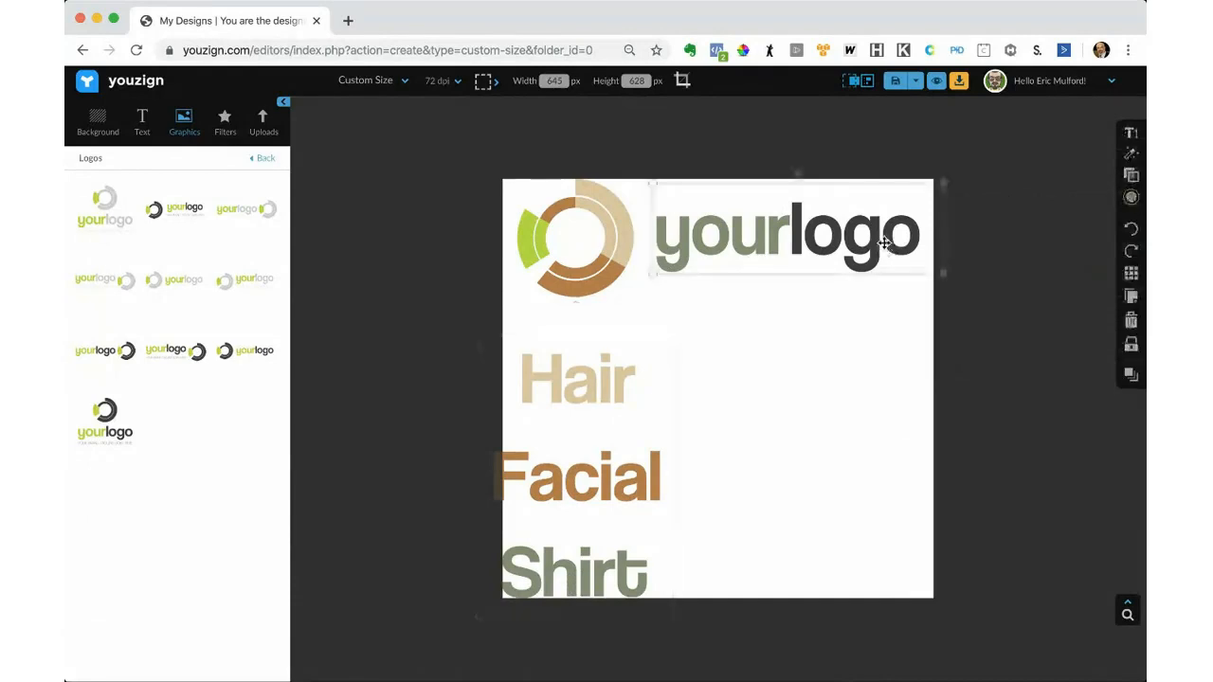
left_click(1131, 200)
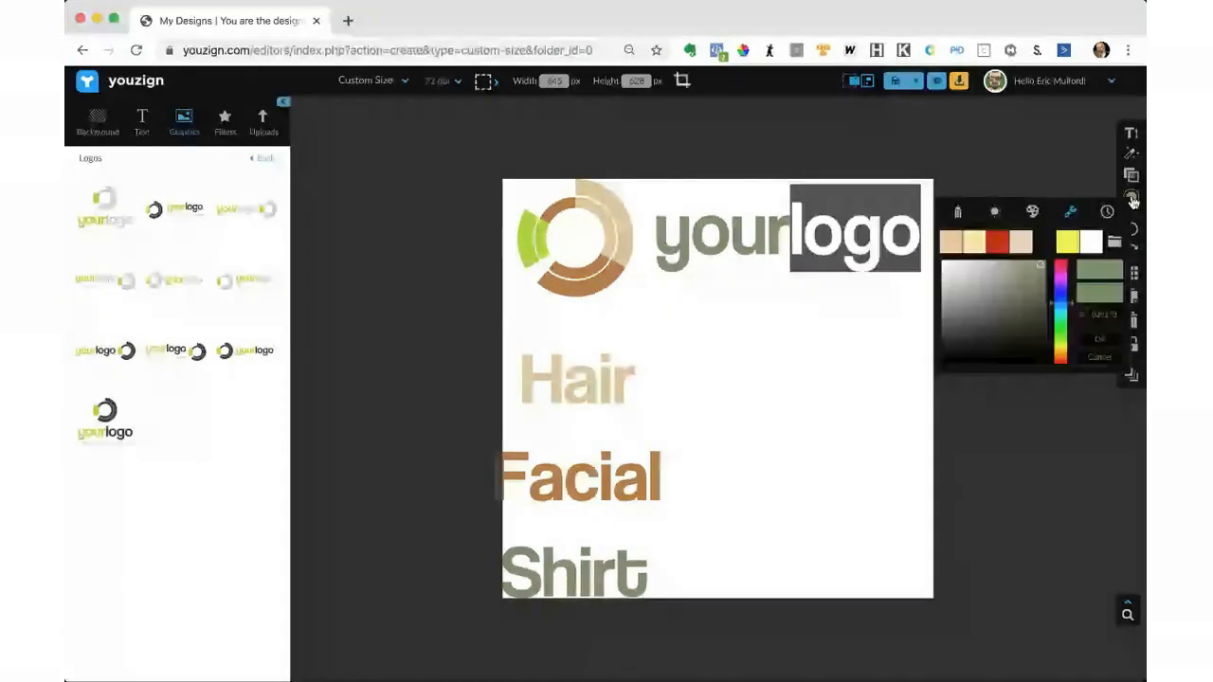